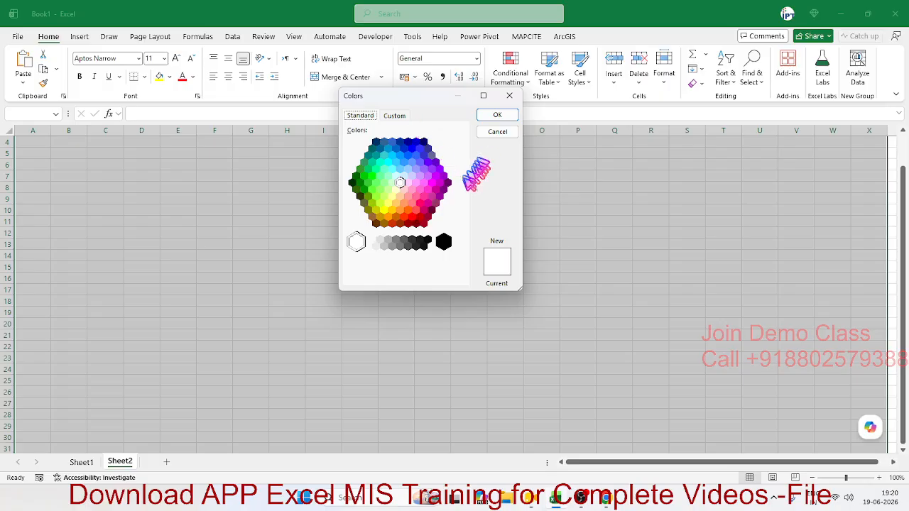
# - Open the Fill settings in Format Cells for the selected sheet, previewing Fill Effects without applying them
pyautogui.click(497, 132)
pyautogui.rightClick(412, 187)
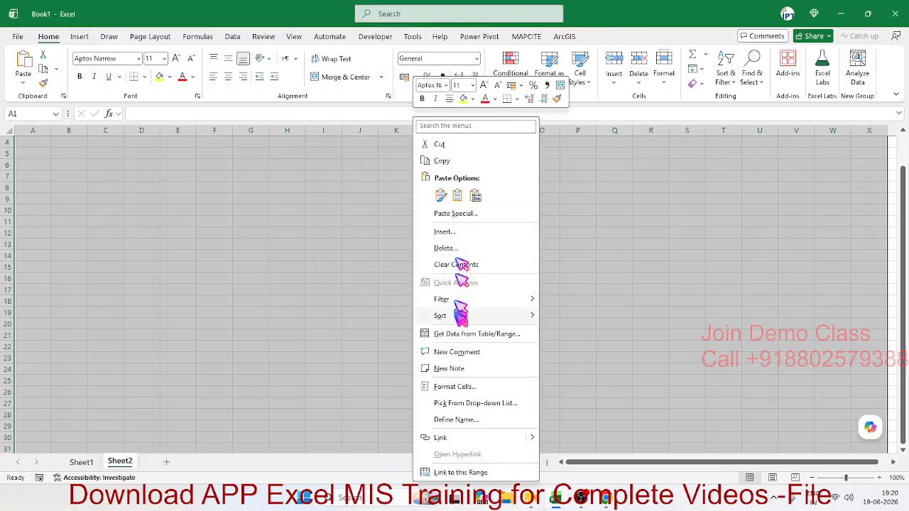
pyautogui.click(458, 386)
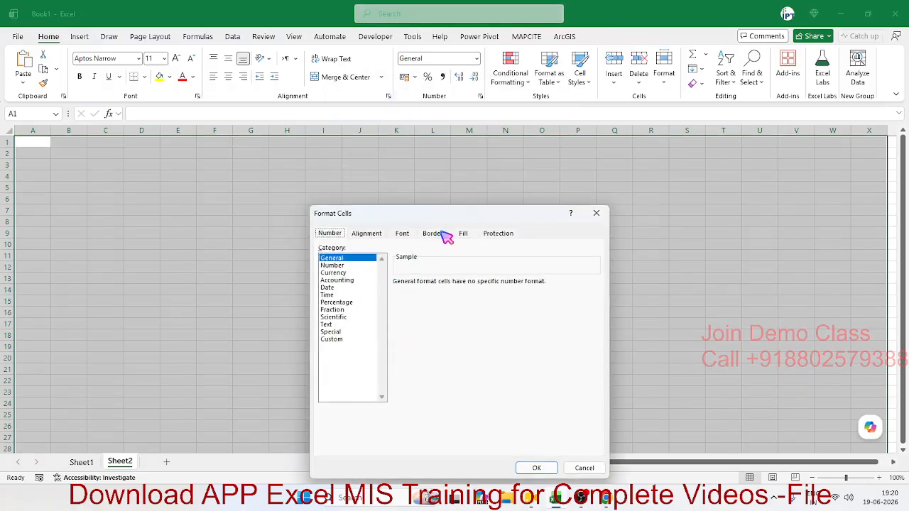
pyautogui.click(464, 236)
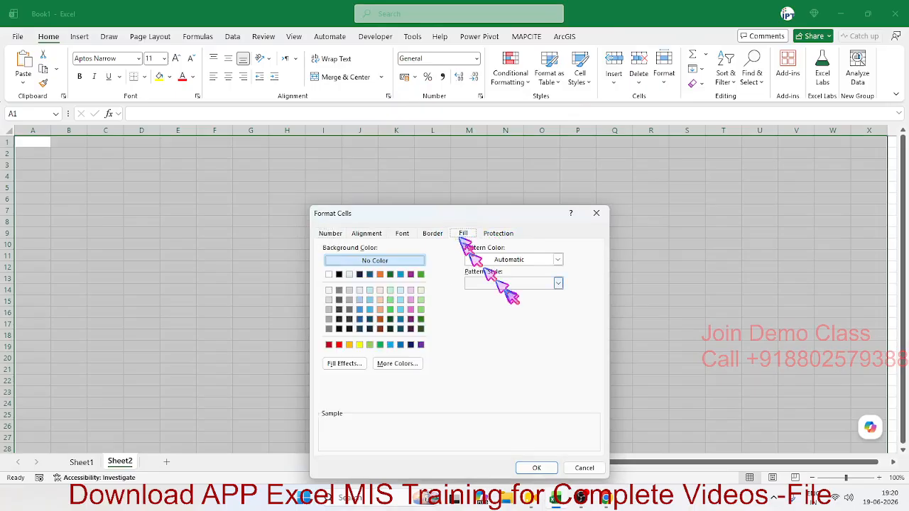
pyautogui.click(355, 367)
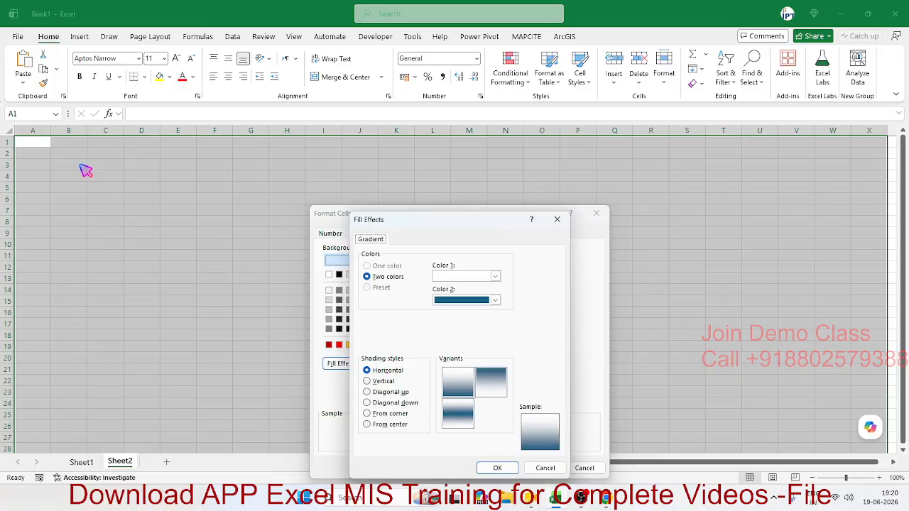
pyautogui.click(557, 220)
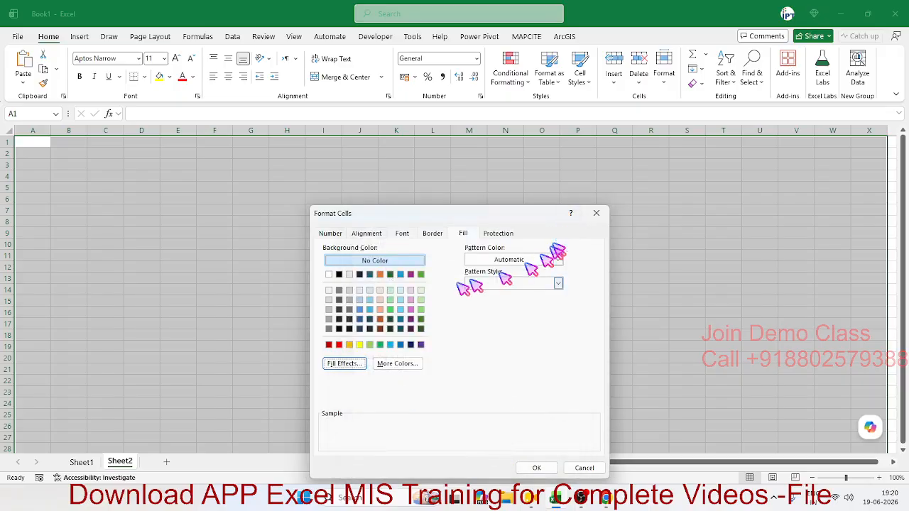
# - Choose a light lavender from More Colors and apply it as the sheet's background fill
pyautogui.click(390, 367)
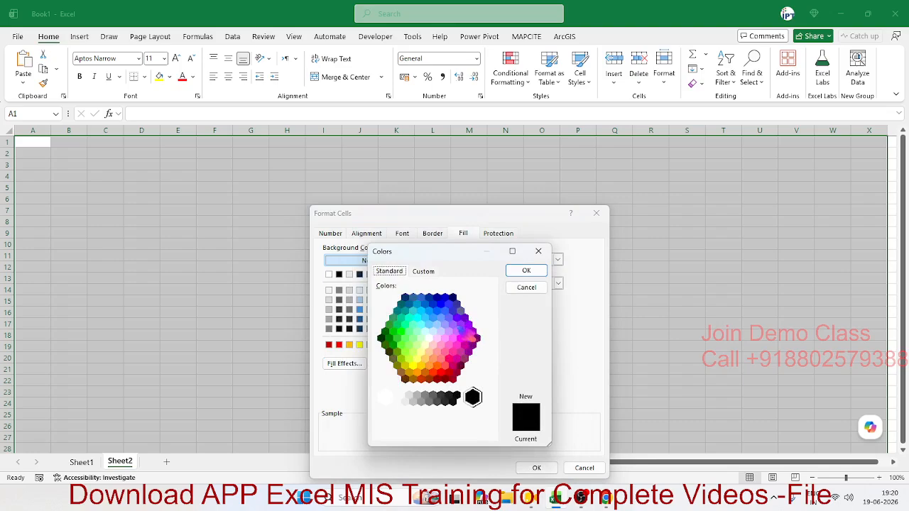
pyautogui.click(452, 324)
pyautogui.click(449, 331)
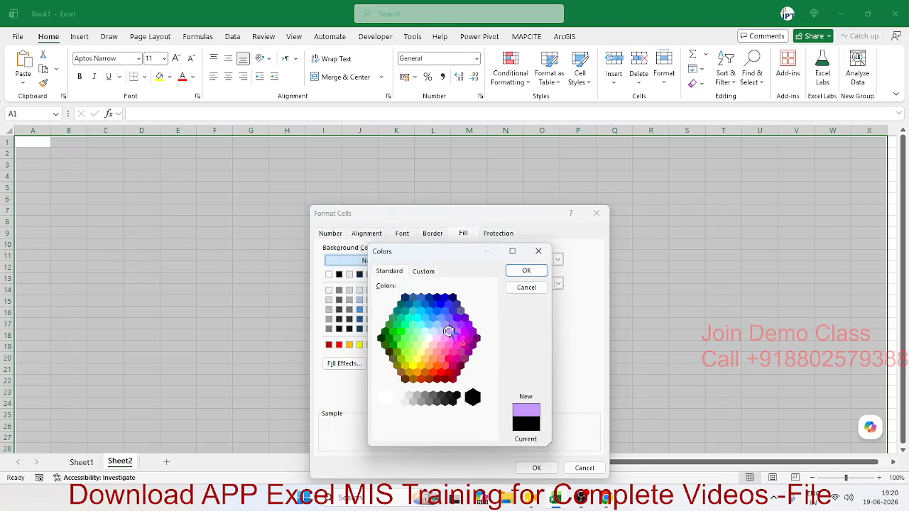
pyautogui.click(526, 270)
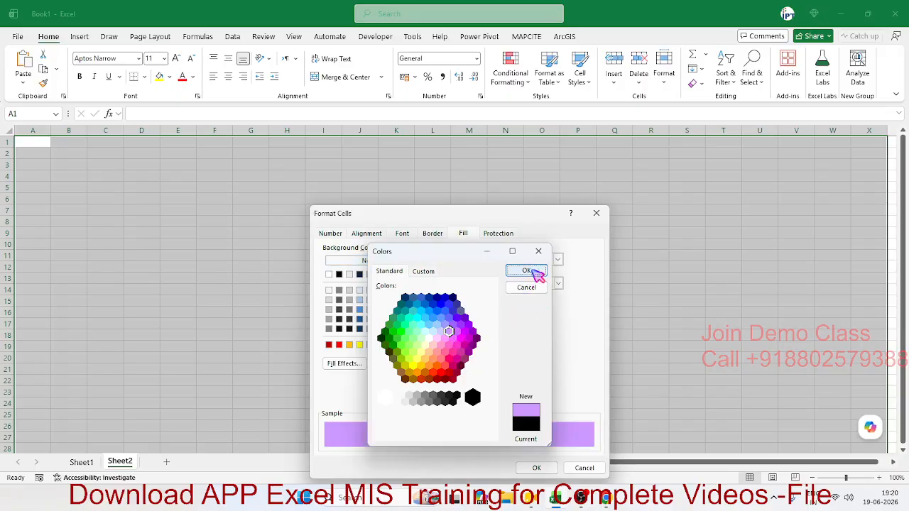
pyautogui.click(538, 469)
pyautogui.click(393, 255)
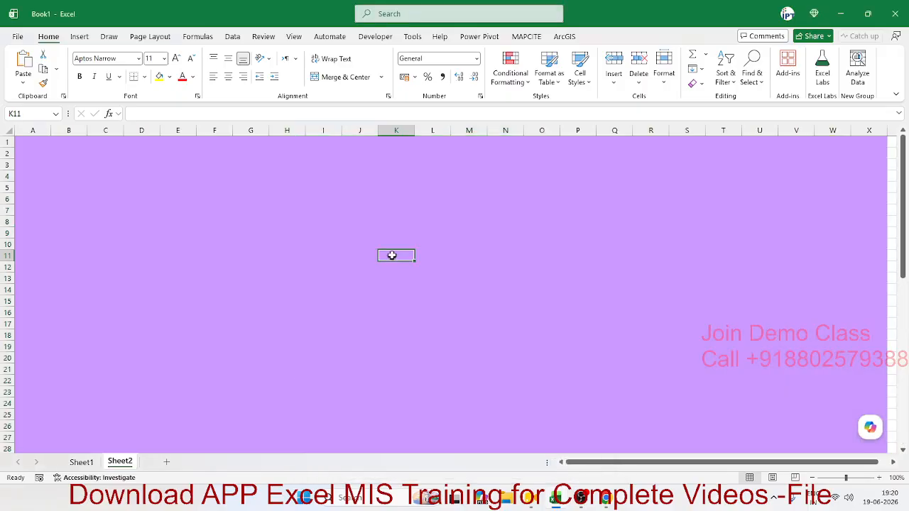
# - Drag column D narrow into a thin left margin and select column E for resizing
pyautogui.scroll(-8, 393, 255)
pyautogui.scroll(-5, 411, 349)
pyautogui.scroll(13, 414, 355)
pyautogui.moveTo(36, 131); pyautogui.dragTo(142, 140)
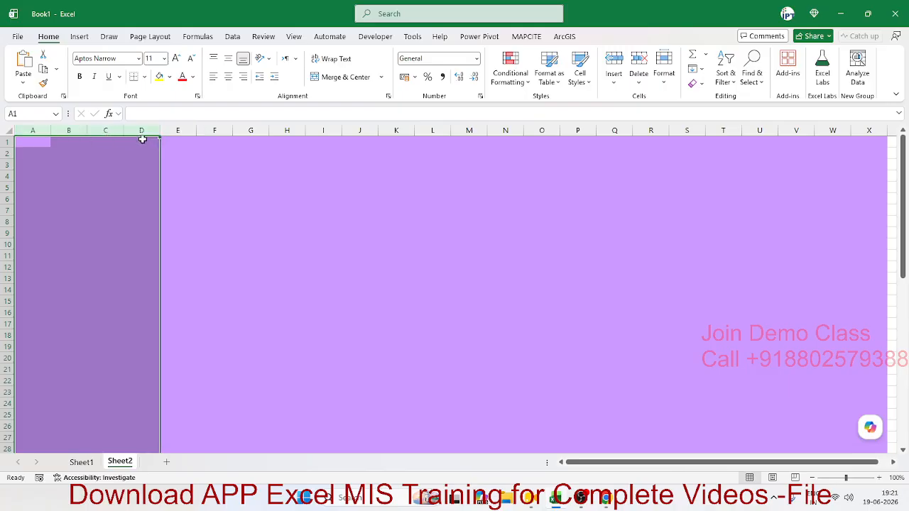
pyautogui.click(169, 167)
pyautogui.hotkey('shift', 'Right')
pyautogui.hotkey('shift', 'Right')
pyautogui.hotkey('shift', 'Right')
pyautogui.hotkey('shift', 'Right')
pyautogui.hotkey('shift', 'Right')
pyautogui.hotkey('shift', 'Right')
pyautogui.hotkey('shift', 'Right')
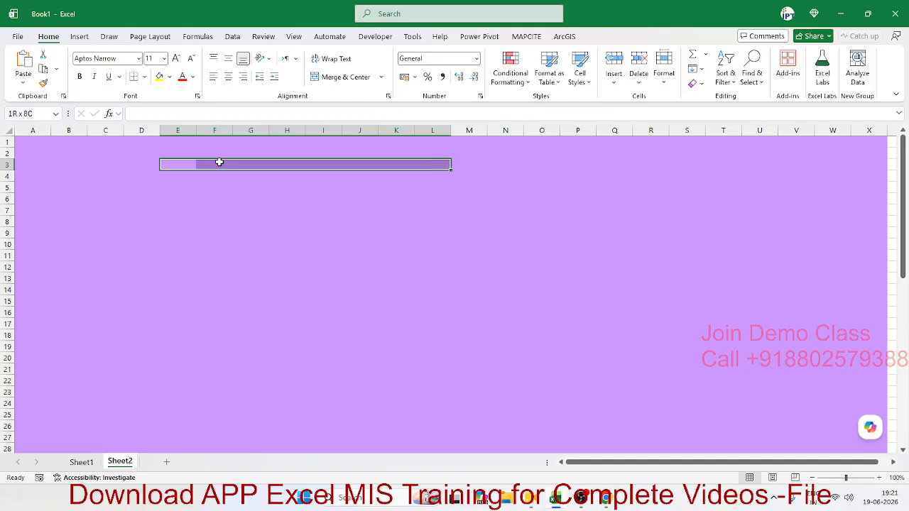
pyautogui.hotkey('shift', 'Left')
pyautogui.hotkey('shift', 'Left')
pyautogui.hotkey('shift', 'Left')
pyautogui.hotkey('shift', 'Left')
pyautogui.hotkey('shift', 'Left')
pyautogui.hotkey('shift', 'Left')
pyautogui.hotkey('shift', 'Left')
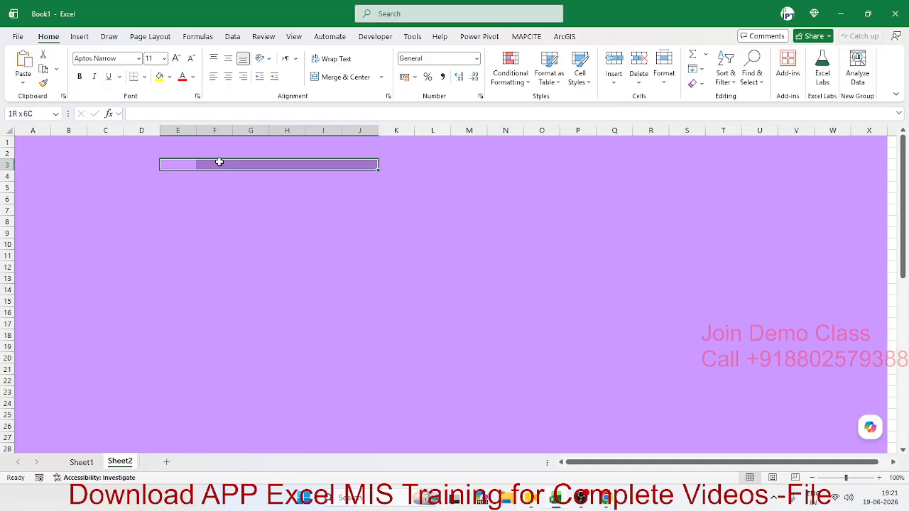
pyautogui.hotkey('shift', 'Left')
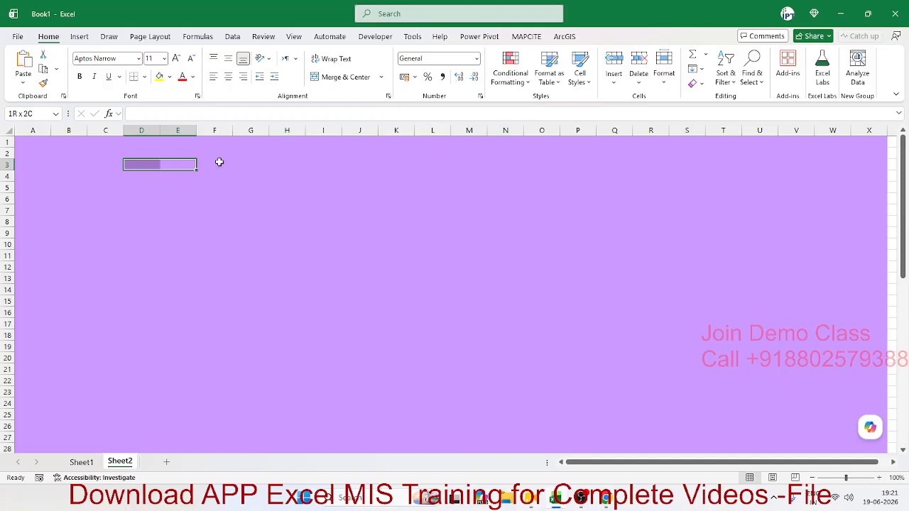
pyautogui.click(144, 165)
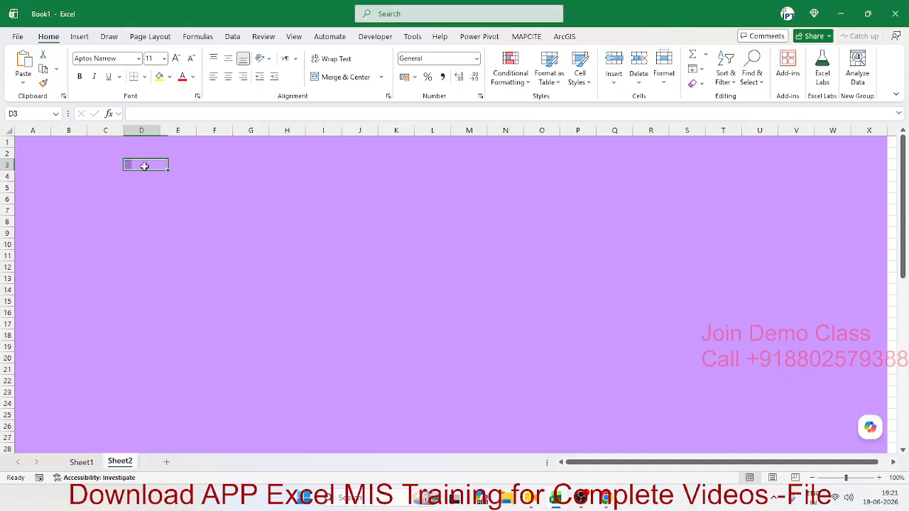
pyautogui.moveTo(160, 131); pyautogui.dragTo(388, 139)
pyautogui.click(165, 130)
# - Fill the panel area D4:E33 white
pyautogui.click(133, 176)
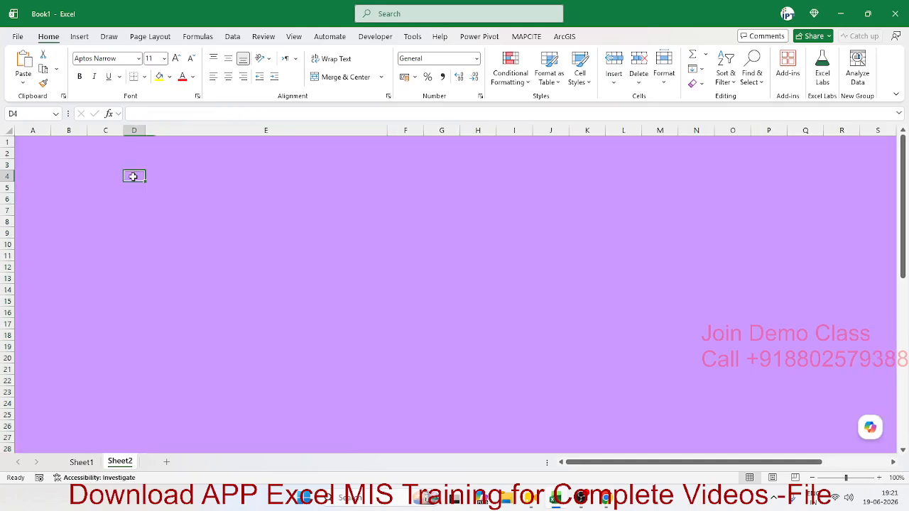
pyautogui.hotkey('shift', 'Right')
pyautogui.hotkey('shift', 'Right')
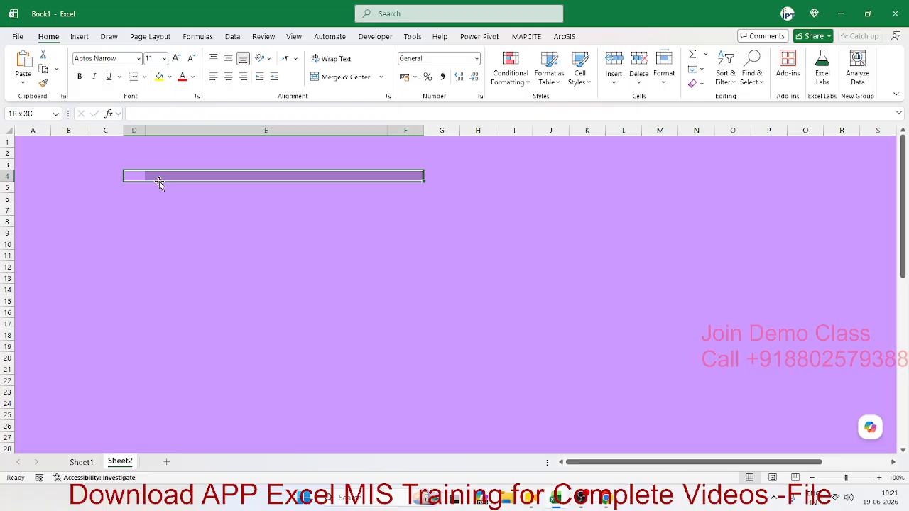
pyautogui.hotkey('shift', 'Left')
pyautogui.hotkey('shift', 'Down')
pyautogui.hotkey('shift', 'Down')
pyautogui.hotkey('shift', 'Down')
pyautogui.hotkey('shift', 'Down')
pyautogui.hotkey('shift', 'Down')
pyautogui.hotkey('shift', 'Down')
pyautogui.hotkey('shift', 'Down')
pyautogui.hotkey('shift', 'Down')
pyautogui.hotkey('shift', 'Down')
pyautogui.hotkey('shift', 'Down')
pyautogui.hotkey('shift', 'Down')
pyautogui.hotkey('shift', 'Down')
pyautogui.hotkey('shift', 'Down')
pyautogui.hotkey('shift', 'Down')
pyautogui.hotkey('shift', 'Down')
pyautogui.hotkey('shift', 'Down')
pyautogui.hotkey('shift', 'Down')
pyautogui.hotkey('shift', 'Down')
pyautogui.hotkey('shift', 'Down')
pyautogui.hotkey('shift', 'Down')
pyautogui.hotkey('shift', 'Down')
pyautogui.hotkey('shift', 'Down')
pyautogui.hotkey('shift', 'Down')
pyautogui.hotkey('shift', 'Down')
pyautogui.hotkey('shift', 'Down')
pyautogui.hotkey('shift', 'Down')
pyautogui.hotkey('shift', 'Down')
pyautogui.hotkey('shift', 'Down')
pyautogui.hotkey('shift', 'Down')
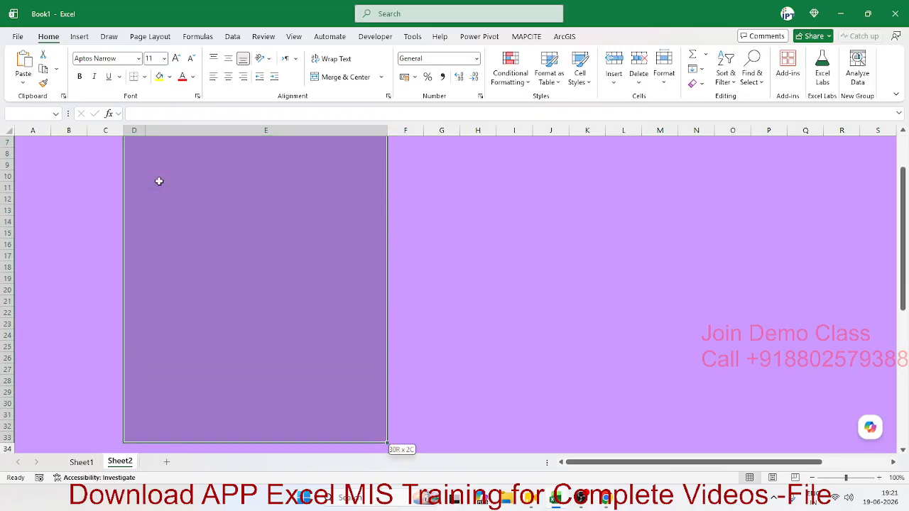
pyautogui.click(170, 77)
pyautogui.click(162, 137)
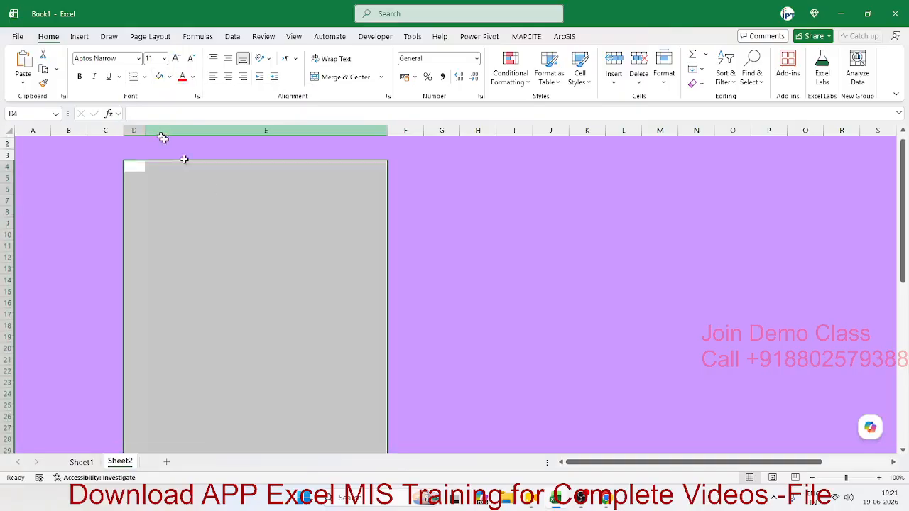
pyautogui.click(253, 255)
# - Merge and center D4:E8 into a single heading cell
pyautogui.click(188, 197)
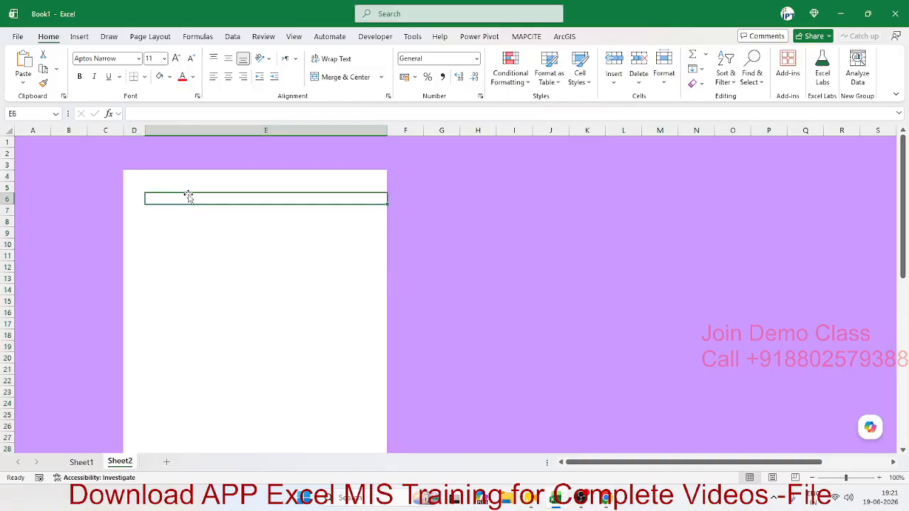
pyautogui.moveTo(190, 187); pyautogui.dragTo(187, 210)
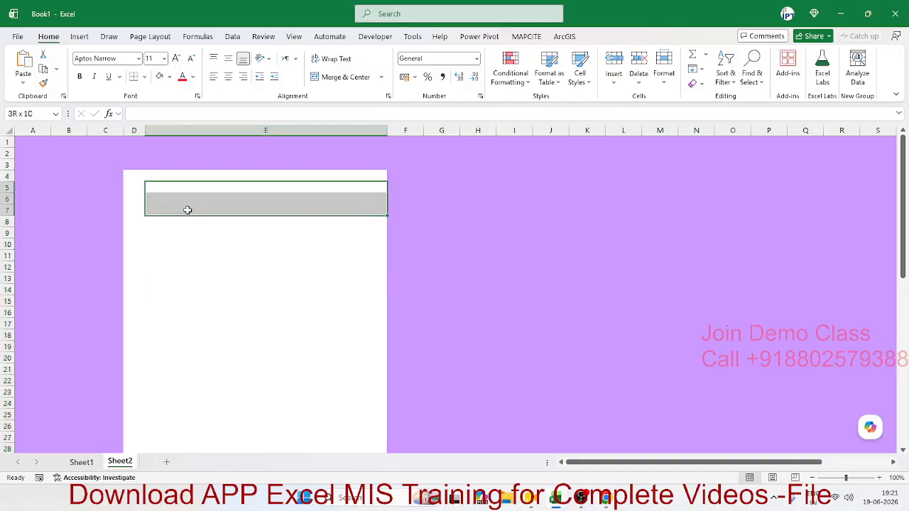
pyautogui.moveTo(139, 183); pyautogui.dragTo(315, 222)
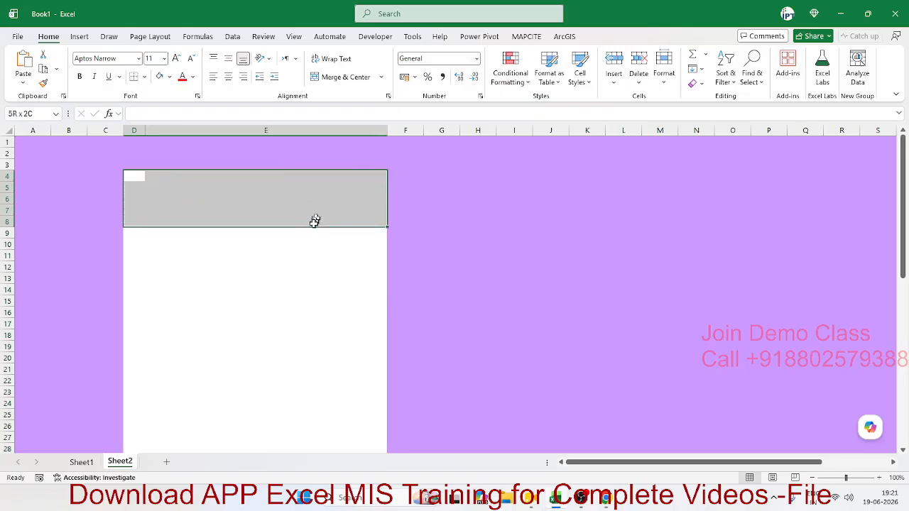
pyautogui.click(340, 80)
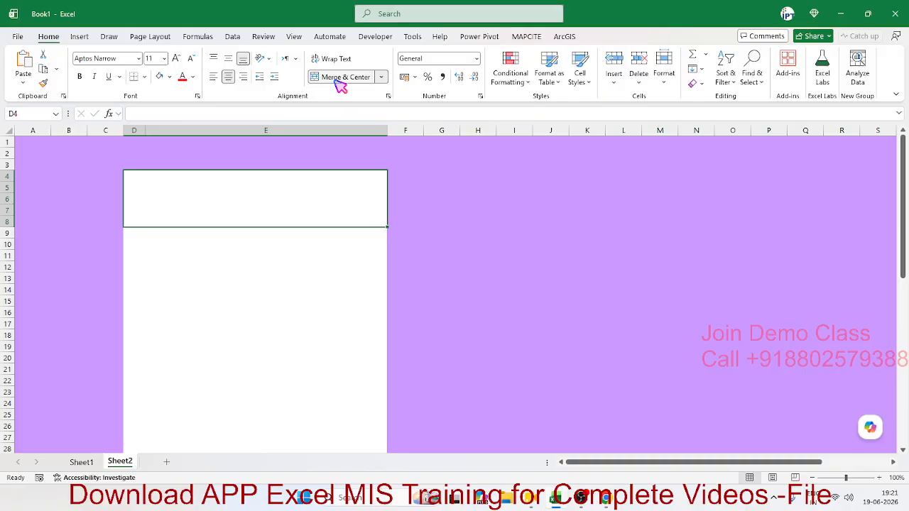
# - Enter 'Feedback' in the merged cell, middle-align it and set its font size to 48
pyautogui.write('Feedback')
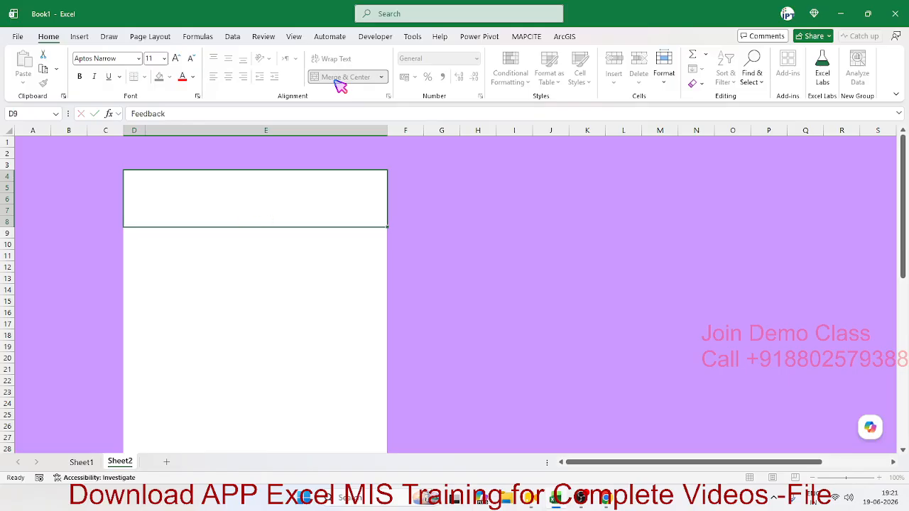
pyautogui.press('Up')
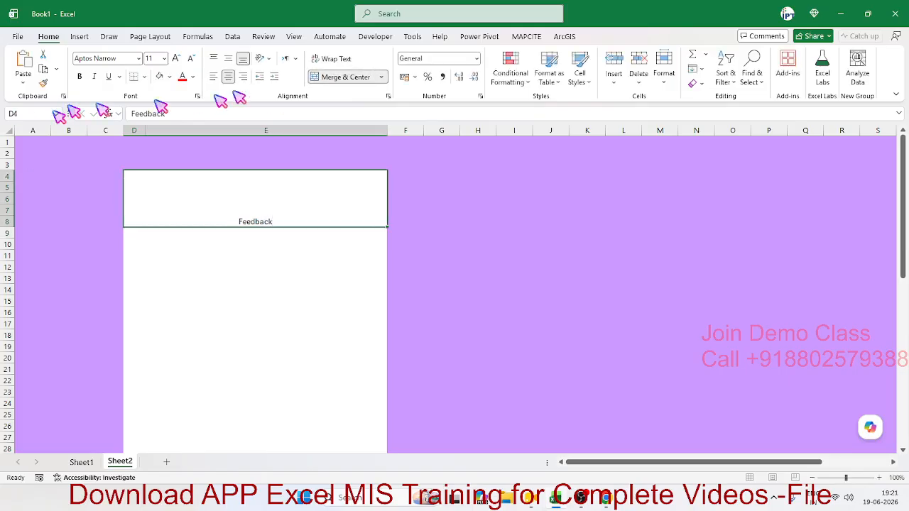
pyautogui.click(228, 58)
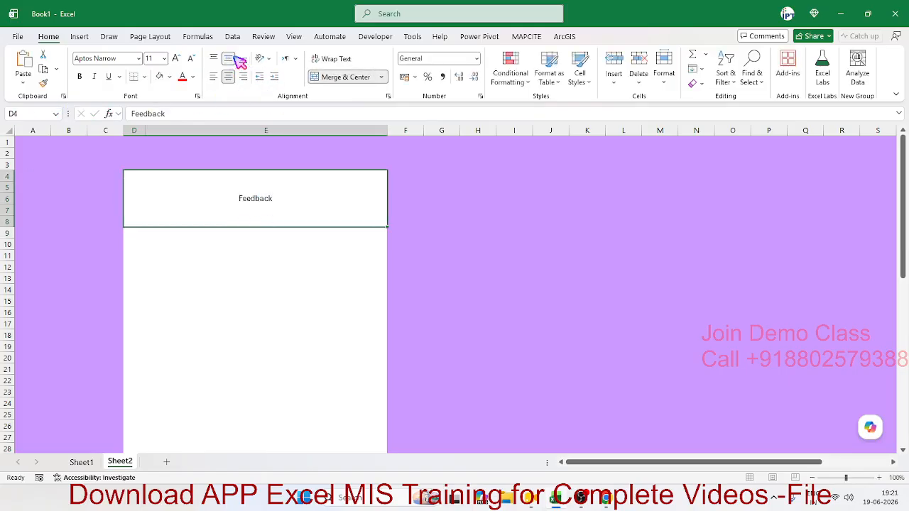
pyautogui.click(177, 58)
pyautogui.click(181, 57)
pyautogui.click(181, 57)
pyautogui.click(181, 57)
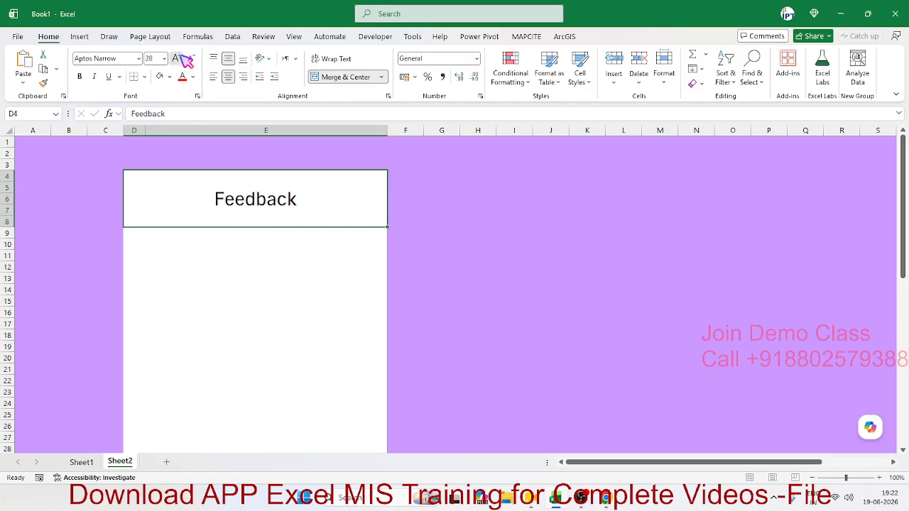
pyautogui.click(181, 57)
pyautogui.click(191, 58)
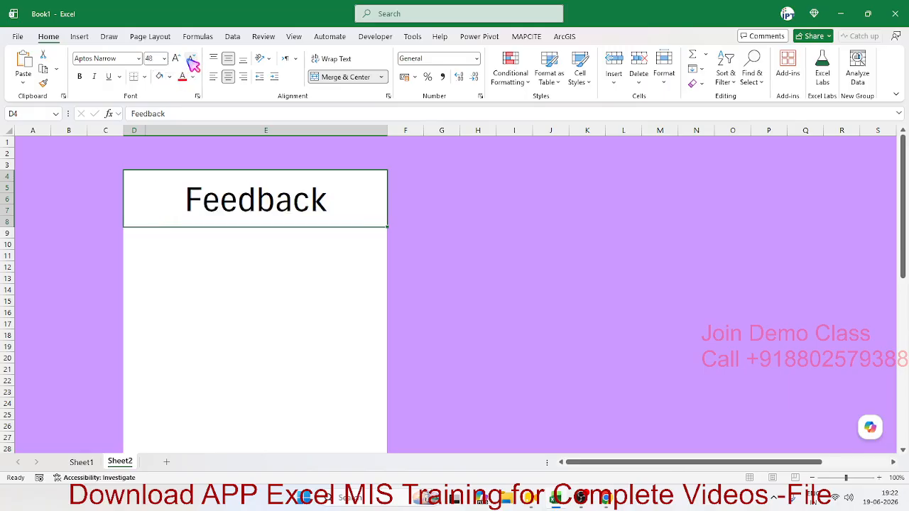
# - Bold the Feedback heading, trying and then undoing a column insert before column E
pyautogui.click(80, 76)
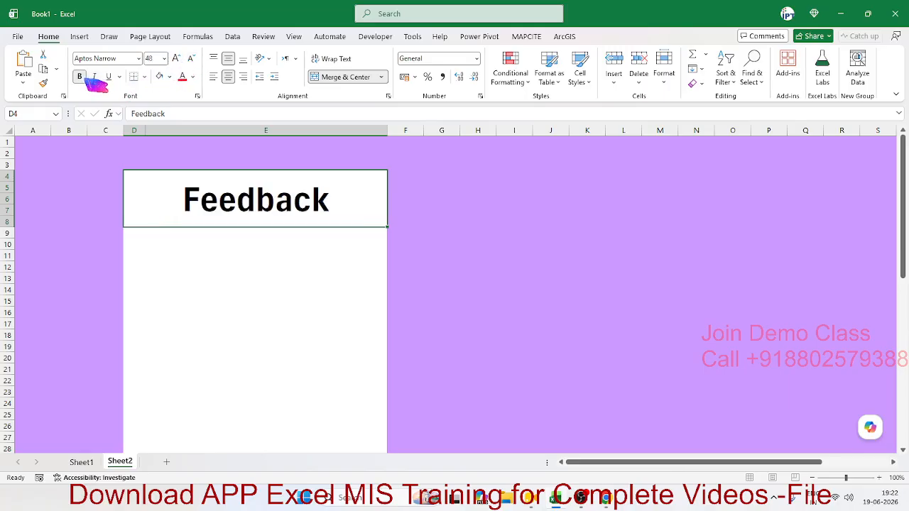
pyautogui.click(277, 253)
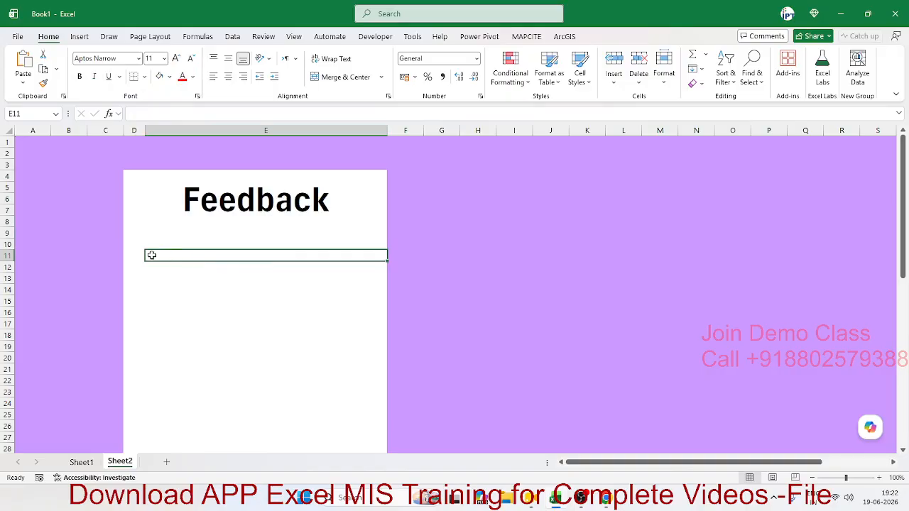
pyautogui.click(215, 301)
pyautogui.click(311, 257)
pyautogui.click(366, 130)
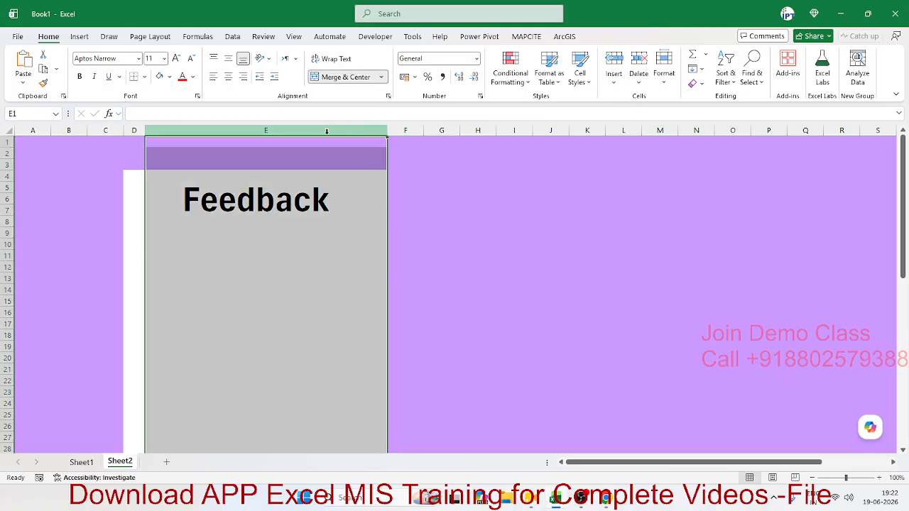
pyautogui.hotkey('ctrl', 'shift', '+')
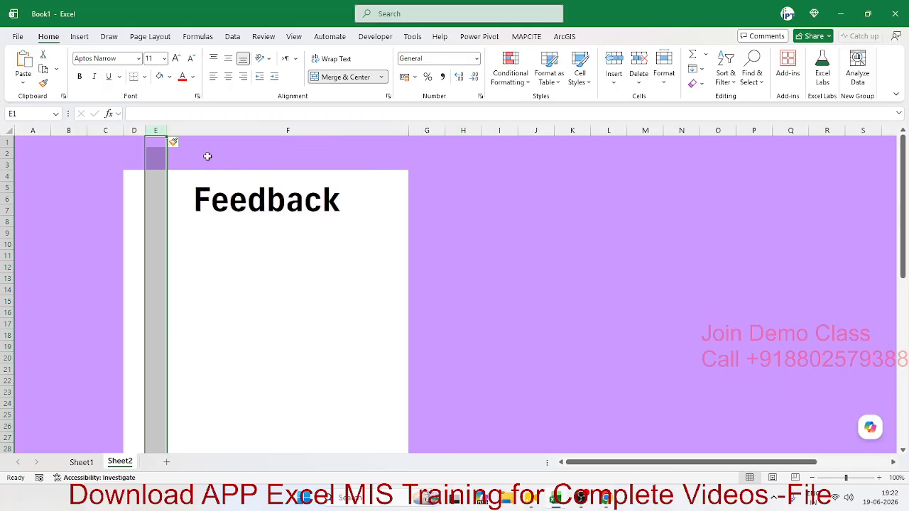
pyautogui.hotkey('ctrl', 'z')
# - Fill F4:F33 white to widen the panel, then view the reference form on Sheet1
pyautogui.click(330, 260)
pyautogui.click(371, 208)
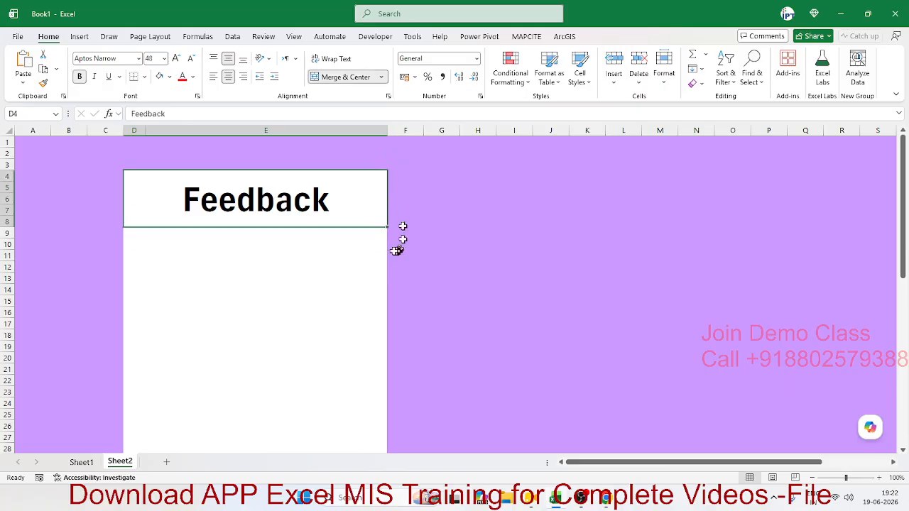
pyautogui.click(379, 242)
pyautogui.moveTo(408, 174); pyautogui.dragTo(393, 235)
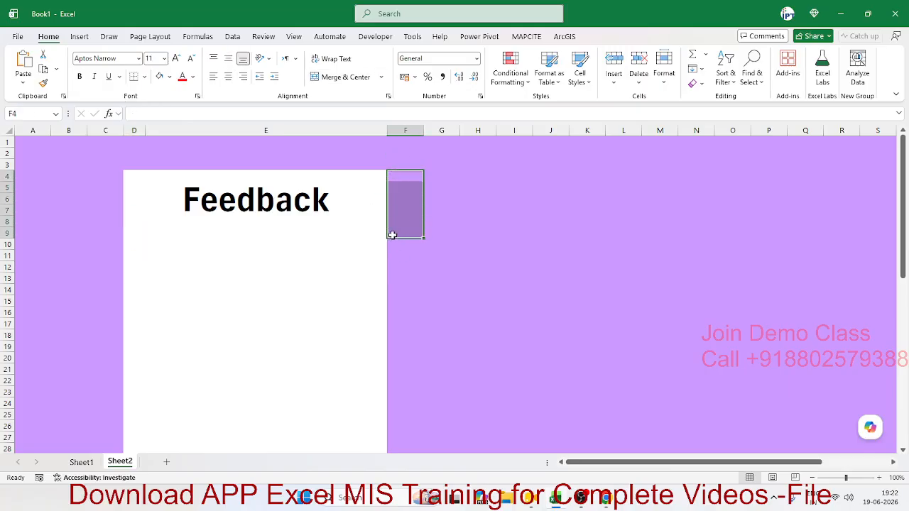
pyautogui.scroll(-4, 395, 254)
pyautogui.moveTo(399, 349); pyautogui.dragTo(391, 368)
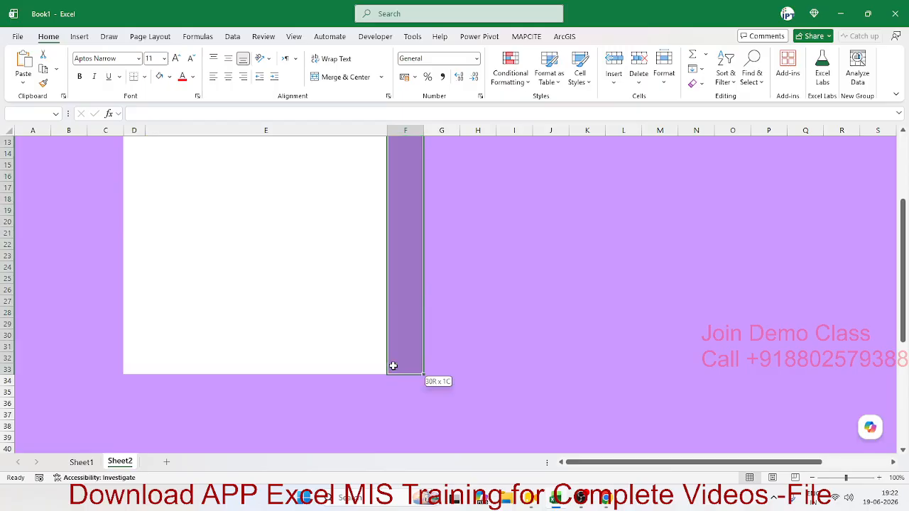
pyautogui.scroll(4, 375, 314)
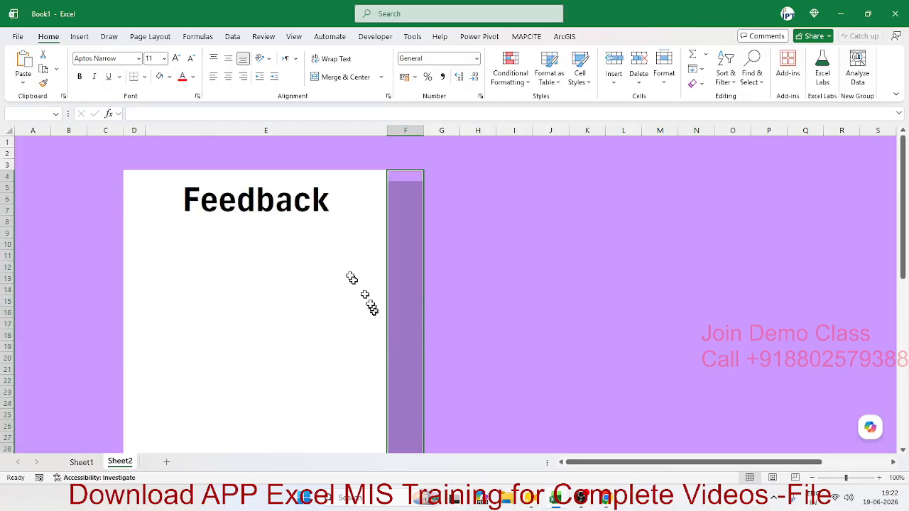
pyautogui.click(160, 76)
pyautogui.click(84, 463)
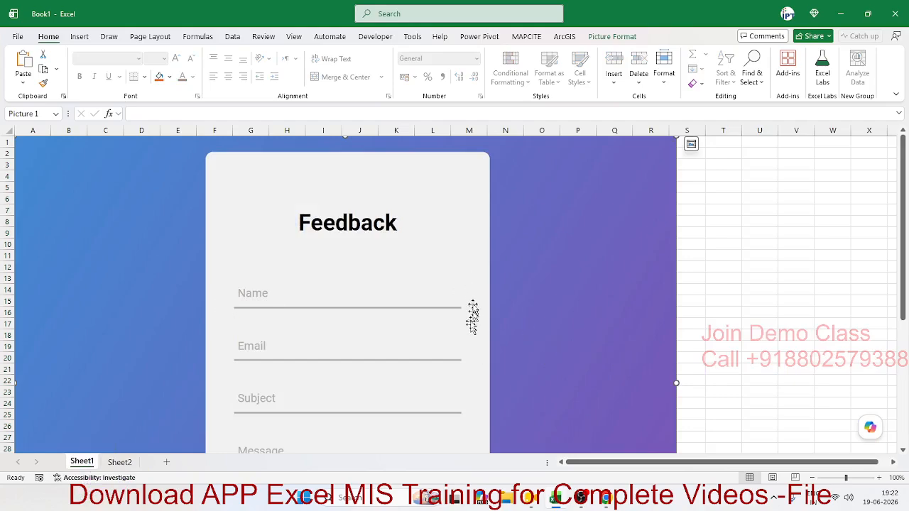
# - Switch back to Sheet2 and select cell E13 in the white panel
pyautogui.click(128, 461)
pyautogui.click(348, 281)
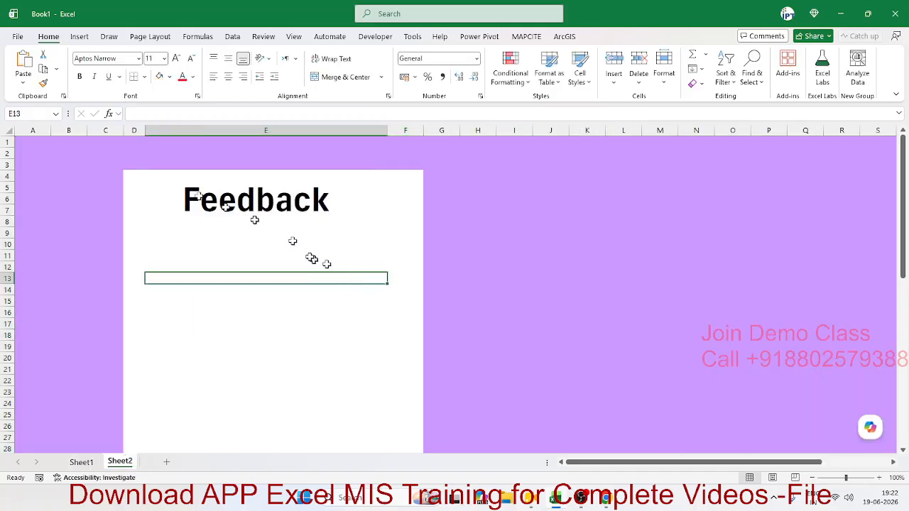
# - Narrow column F, make row 11 taller, and give cell E11 a bottom border
pyautogui.click(140, 131)
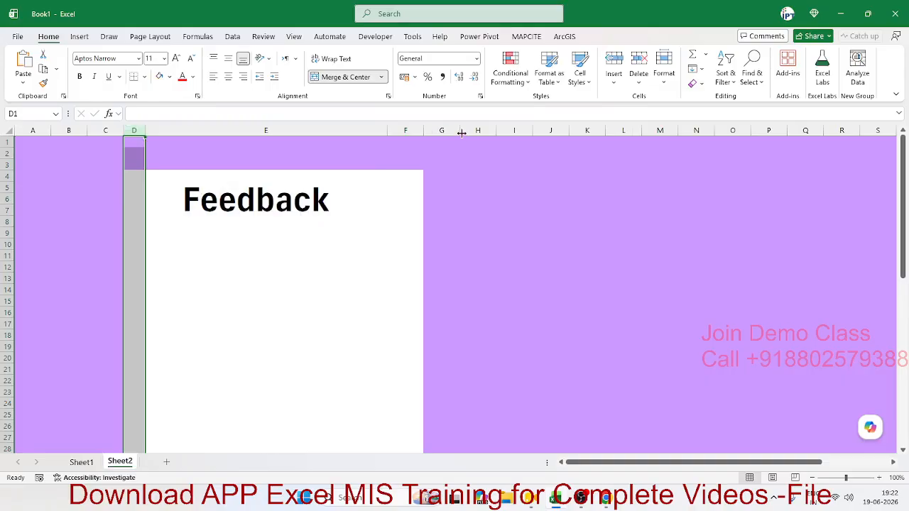
pyautogui.moveTo(423, 130); pyautogui.dragTo(402, 132)
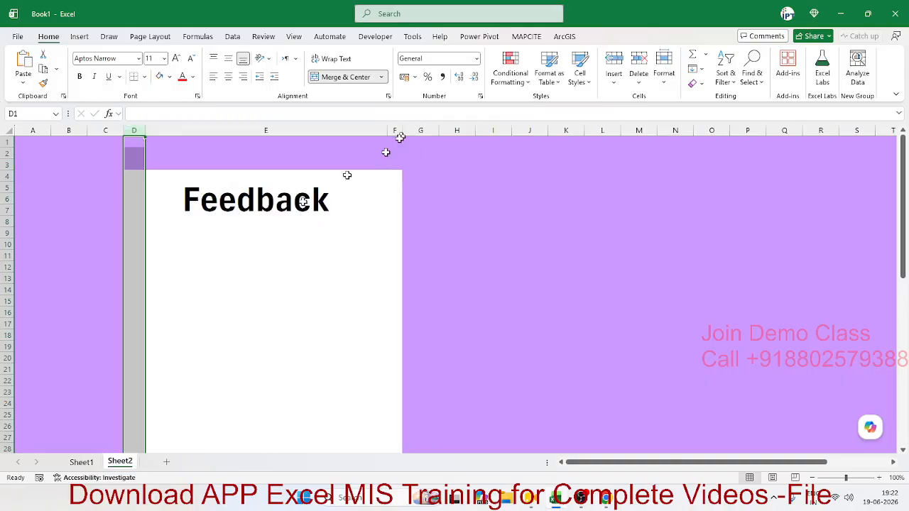
pyautogui.click(206, 255)
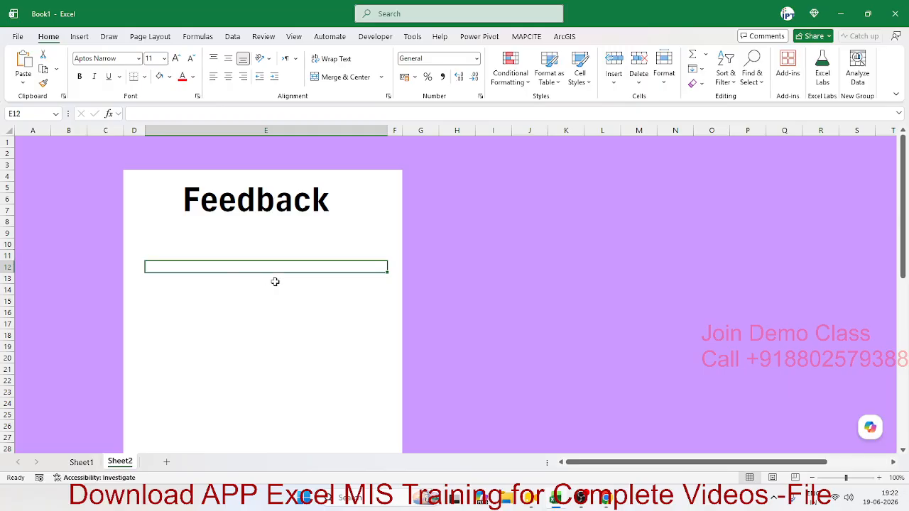
pyautogui.moveTo(9, 261); pyautogui.dragTo(6, 272)
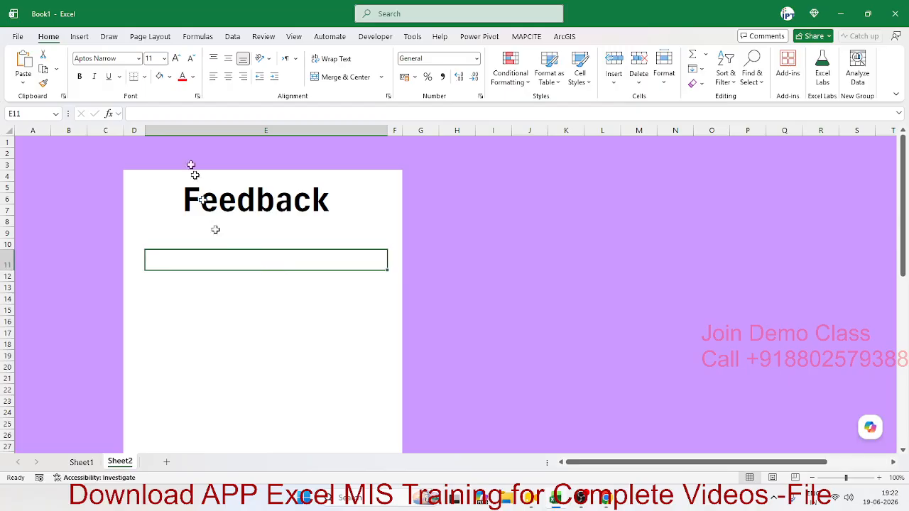
pyautogui.click(135, 77)
pyautogui.click(213, 286)
pyautogui.click(189, 263)
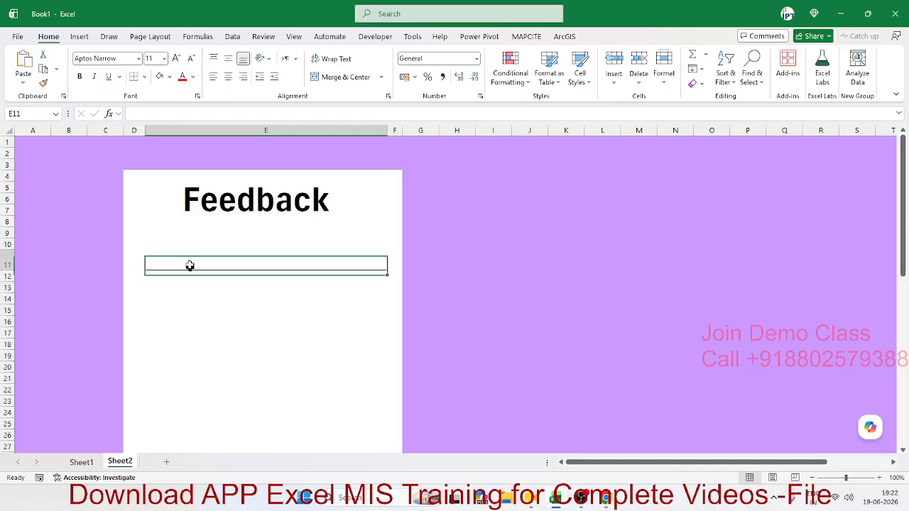
# - Give cell E11 a thin grey bottom border through the Format Cells Border settings
pyautogui.rightClick(198, 263)
pyautogui.click(234, 387)
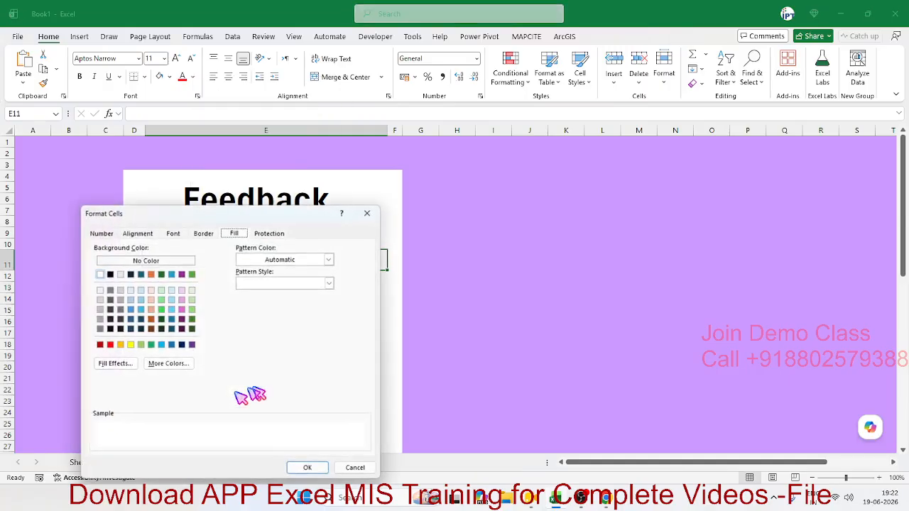
pyautogui.moveTo(298, 217); pyautogui.dragTo(674, 147)
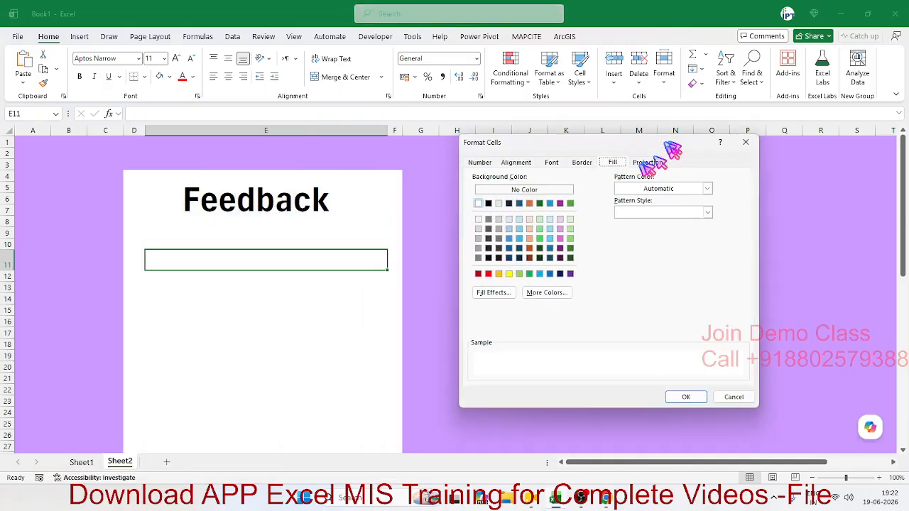
pyautogui.click(581, 163)
pyautogui.click(593, 284)
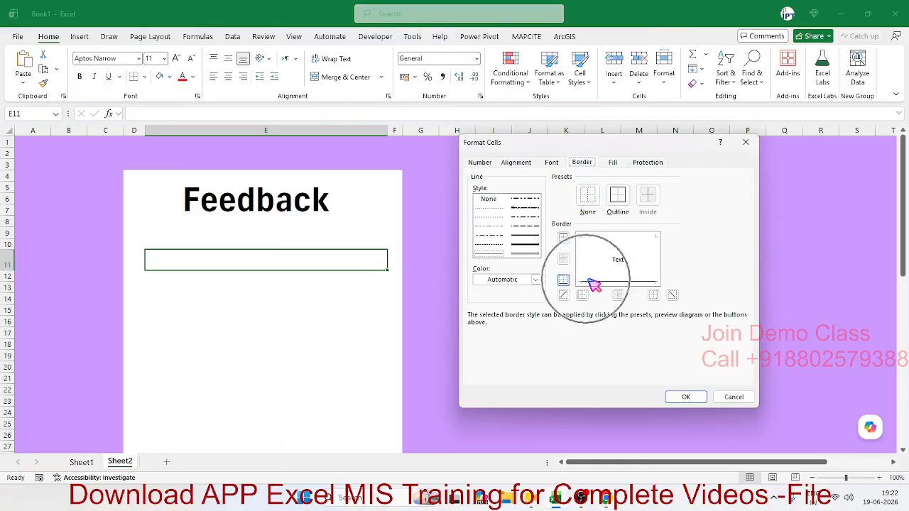
pyautogui.click(503, 279)
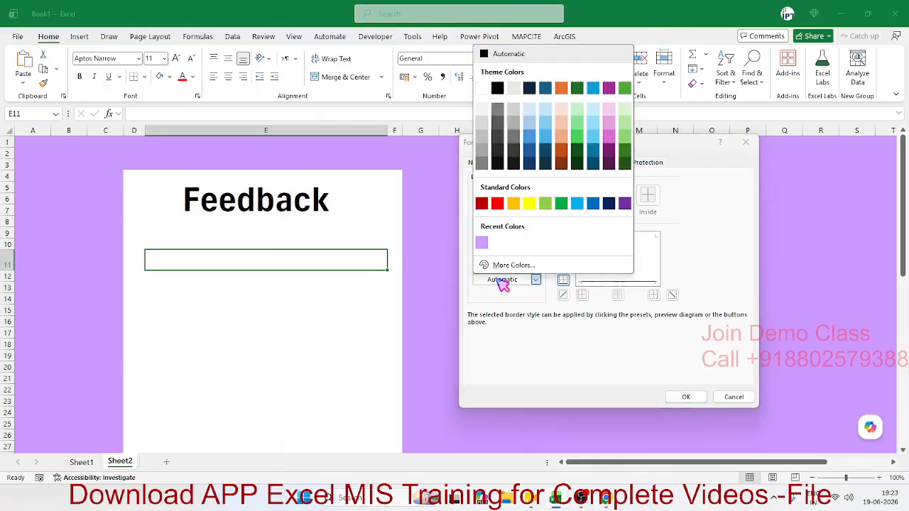
pyautogui.click(489, 135)
pyautogui.click(524, 247)
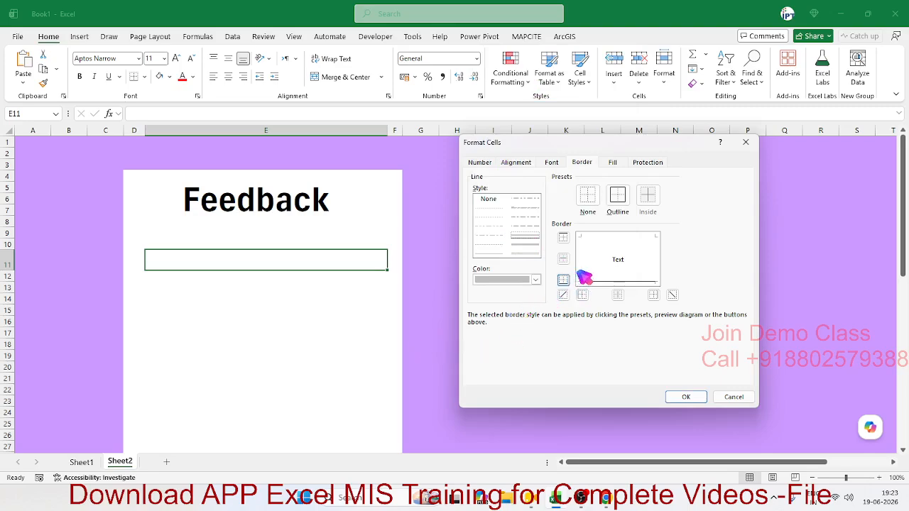
pyautogui.click(684, 395)
pyautogui.click(319, 296)
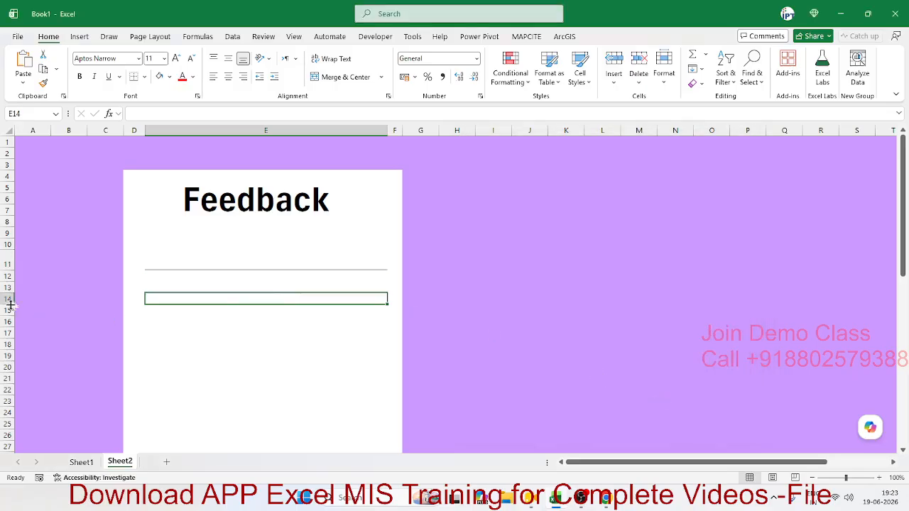
# - Make row 14 taller and pick light grey as E14's border colour in Format Cells
pyautogui.moveTo(11, 304); pyautogui.dragTo(11, 318)
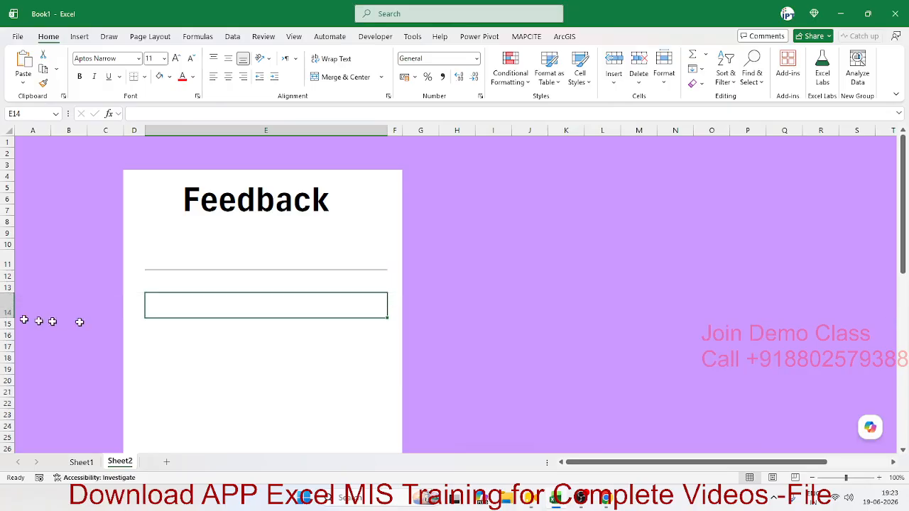
pyautogui.rightClick(192, 310)
pyautogui.click(240, 382)
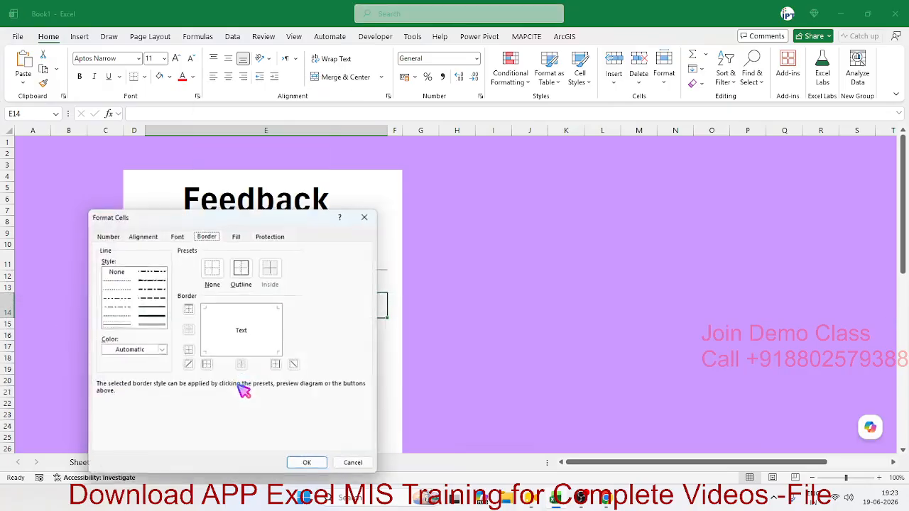
pyautogui.moveTo(260, 221); pyautogui.dragTo(617, 136)
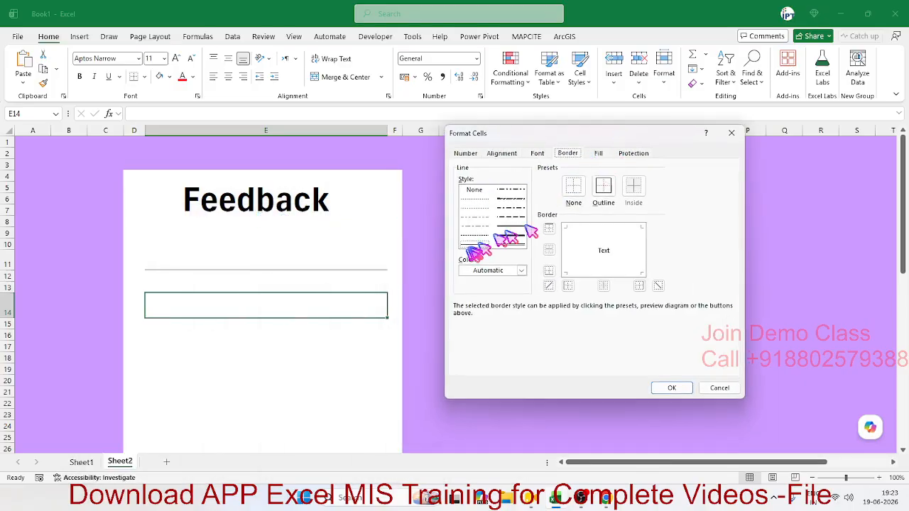
pyautogui.click(521, 271)
pyautogui.click(580, 331)
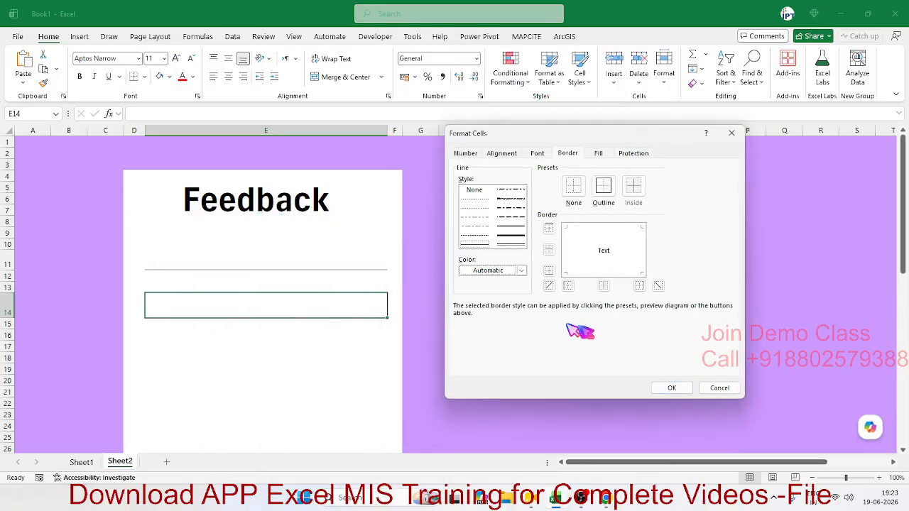
pyautogui.click(568, 153)
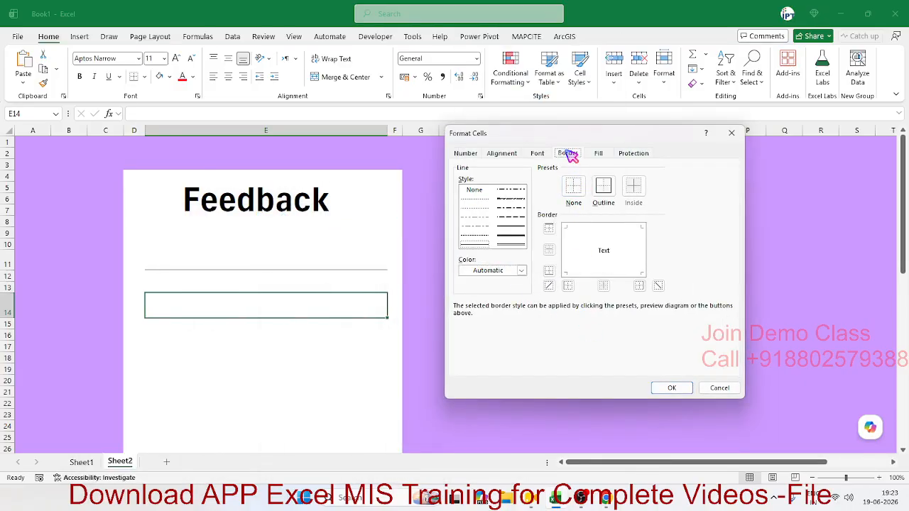
pyautogui.click(488, 274)
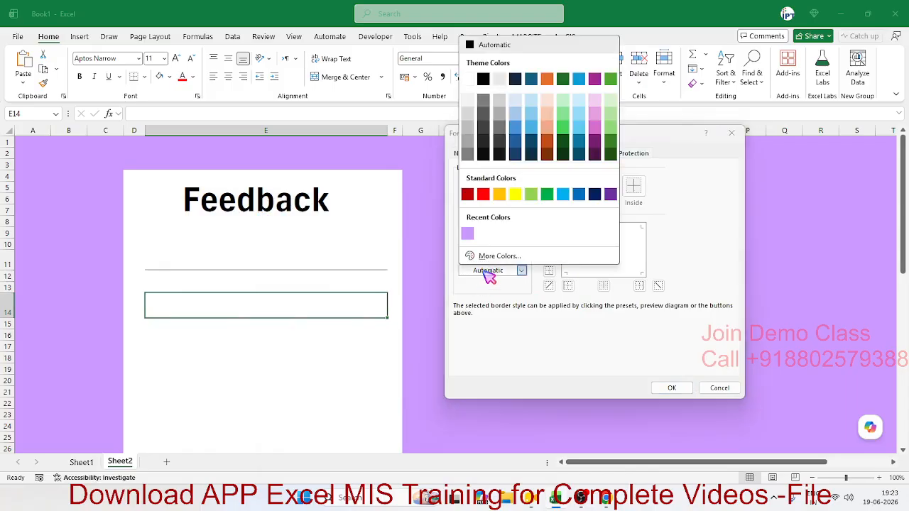
pyautogui.click(470, 130)
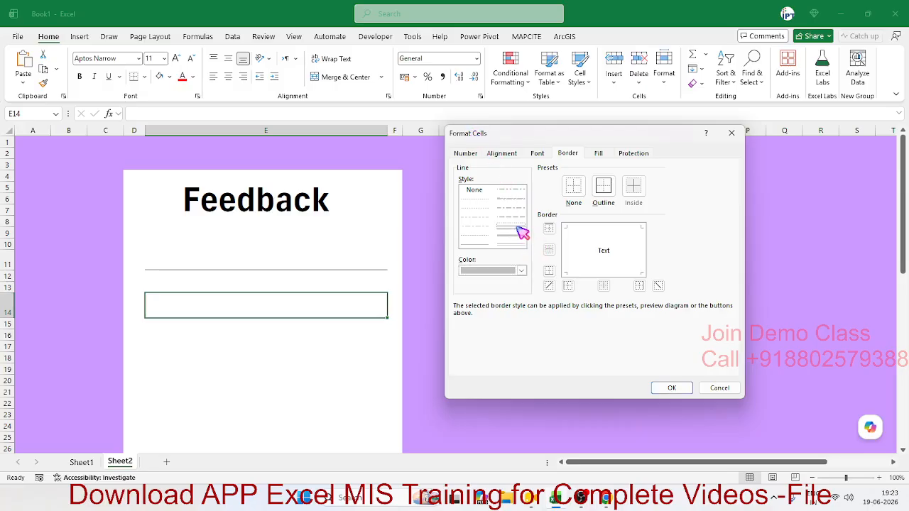
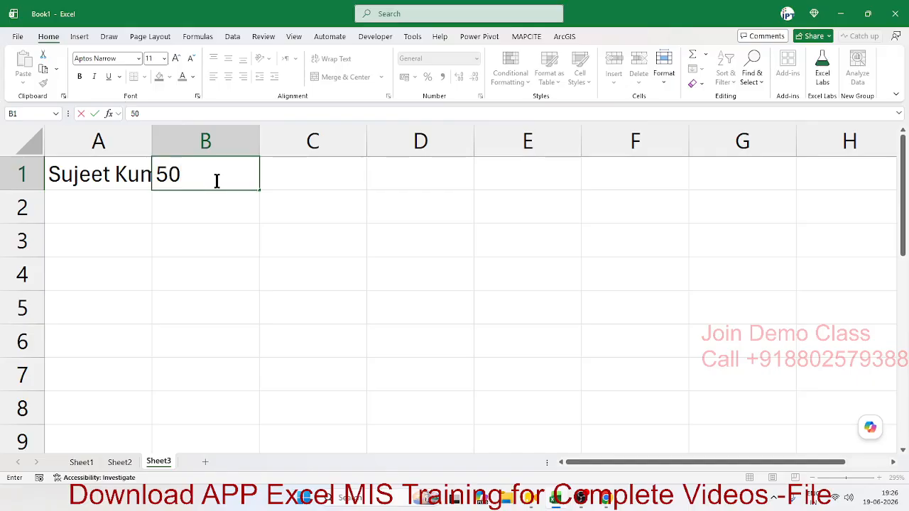
# - Commit 50 in B1, then delete it and return to the name in A1
pyautogui.press('Return')
pyautogui.press('Up')
pyautogui.press('Left')
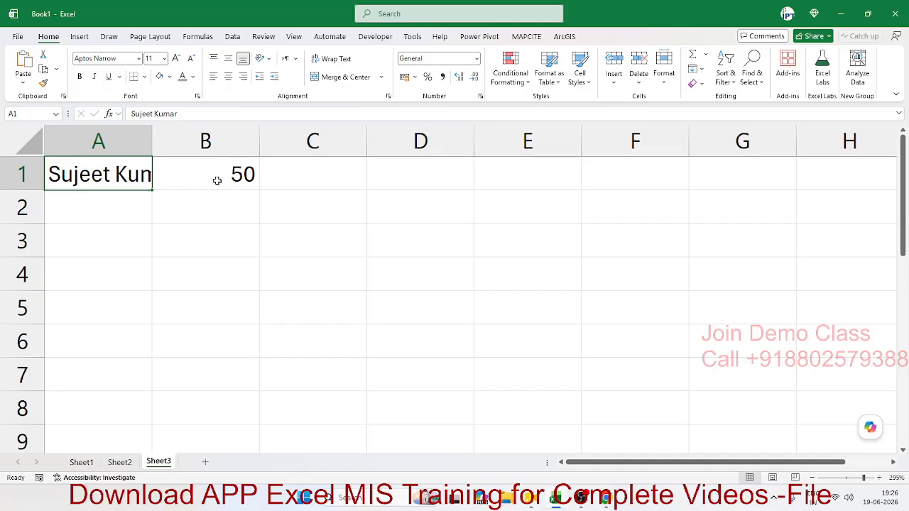
pyautogui.press('Right')
pyautogui.press('Delete')
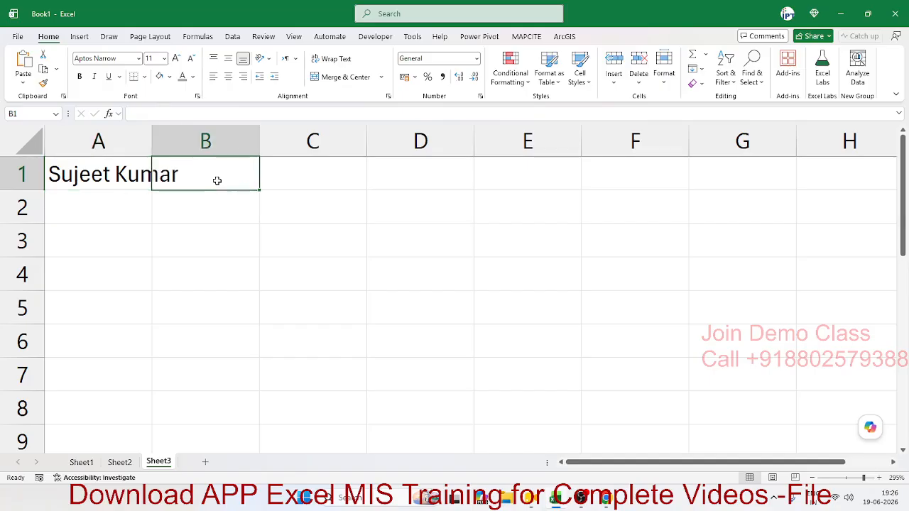
pyautogui.press('Down')
pyautogui.hotkey('ctrl', 'Home')
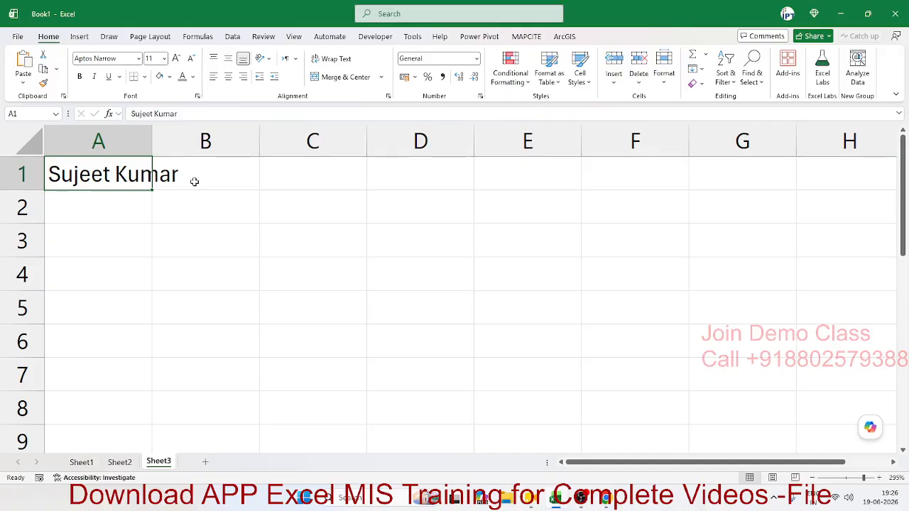
# - Indent the name in A1 seven steps, then reduce it by one so it sits over column B
pyautogui.click(281, 82)
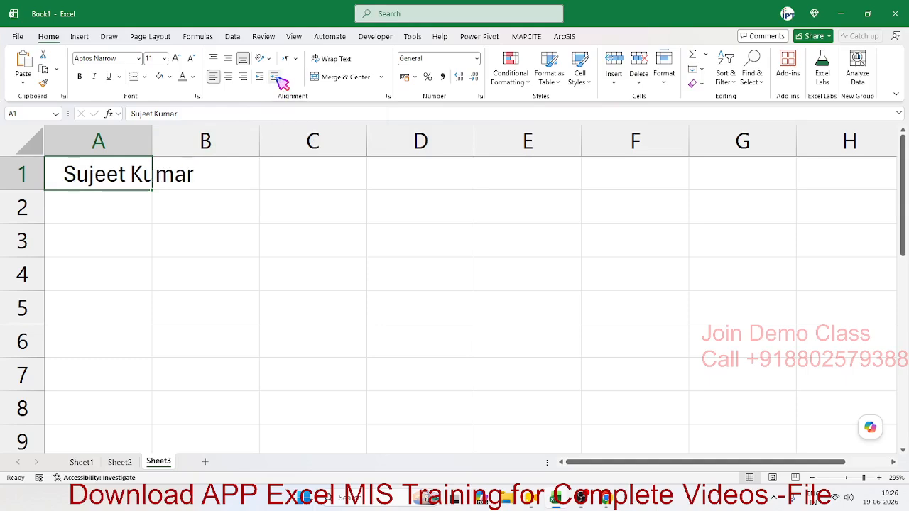
pyautogui.click(281, 82)
pyautogui.click(280, 81)
pyautogui.click(281, 81)
pyautogui.click(281, 82)
pyautogui.click(281, 81)
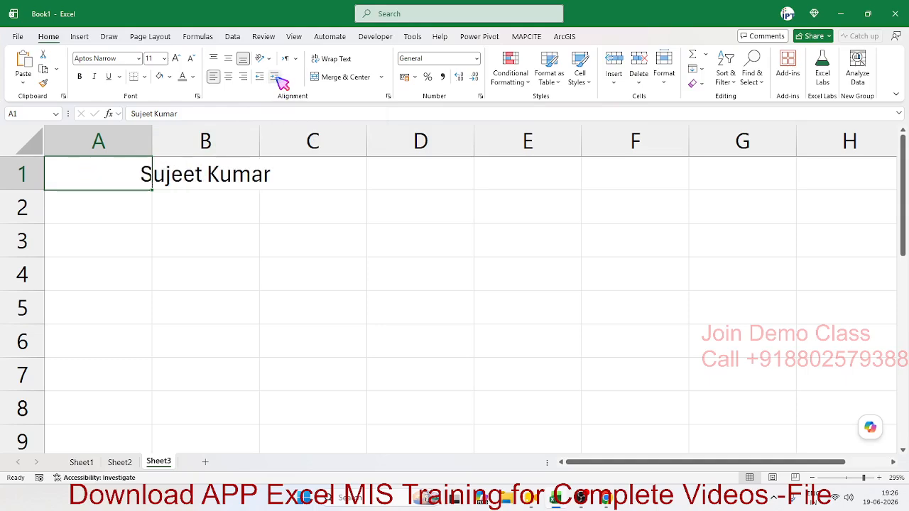
pyautogui.click(280, 82)
pyautogui.click(280, 82)
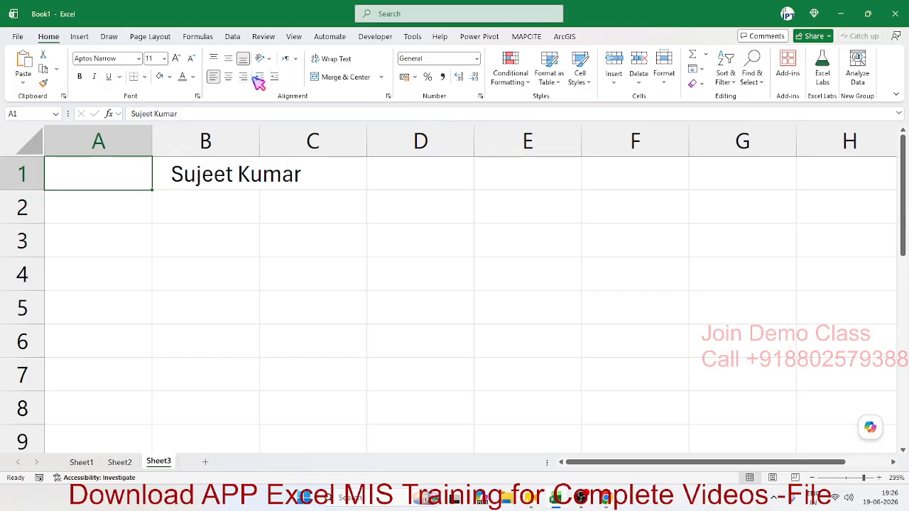
pyautogui.click(263, 82)
# - Confirm B1 is empty, then enter 500 in B1 and undo it
pyautogui.click(249, 227)
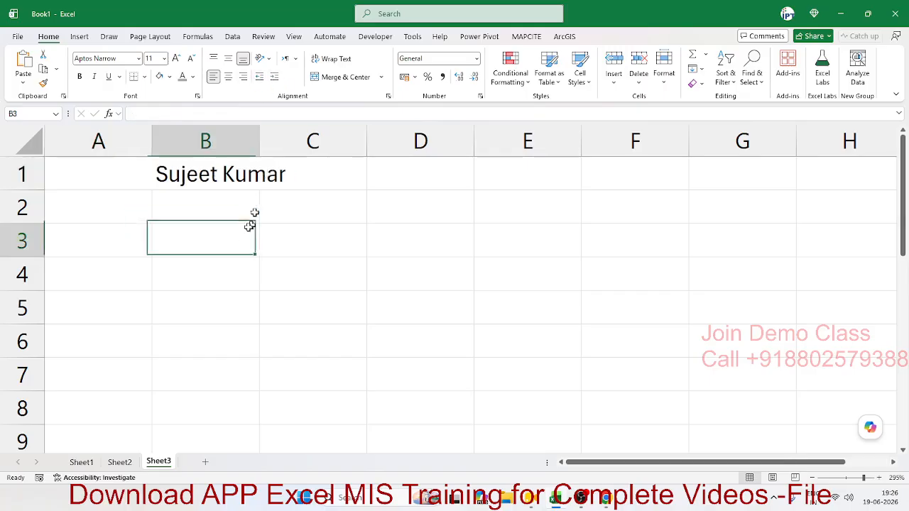
pyautogui.click(116, 177)
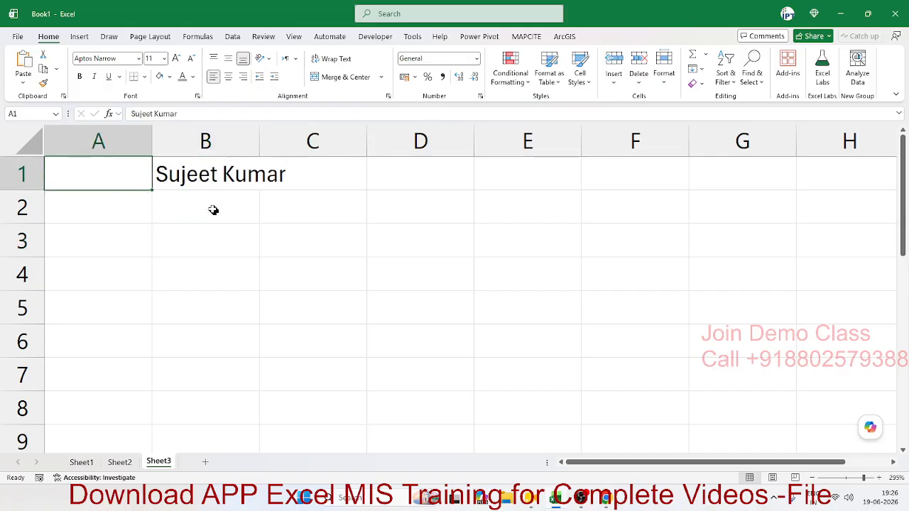
pyautogui.click(193, 180)
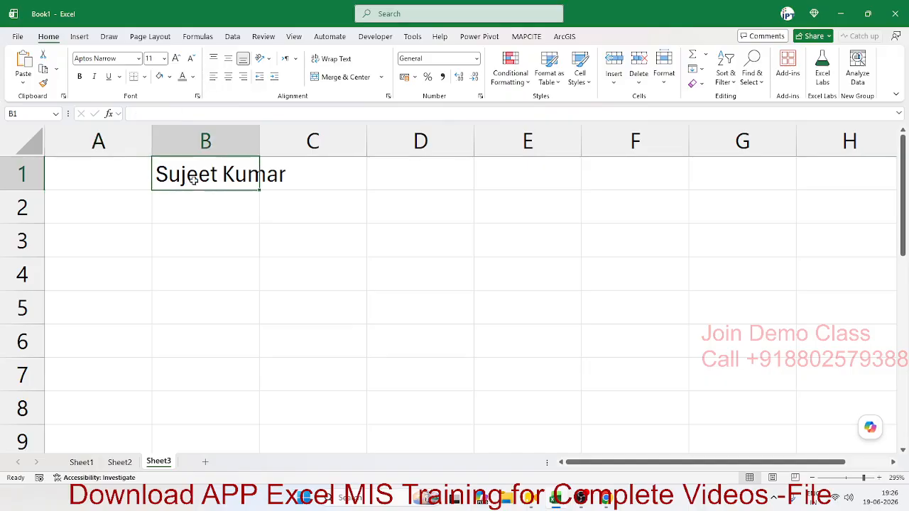
pyautogui.click(197, 213)
pyautogui.click(205, 181)
pyautogui.write('500')
pyautogui.press('Return')
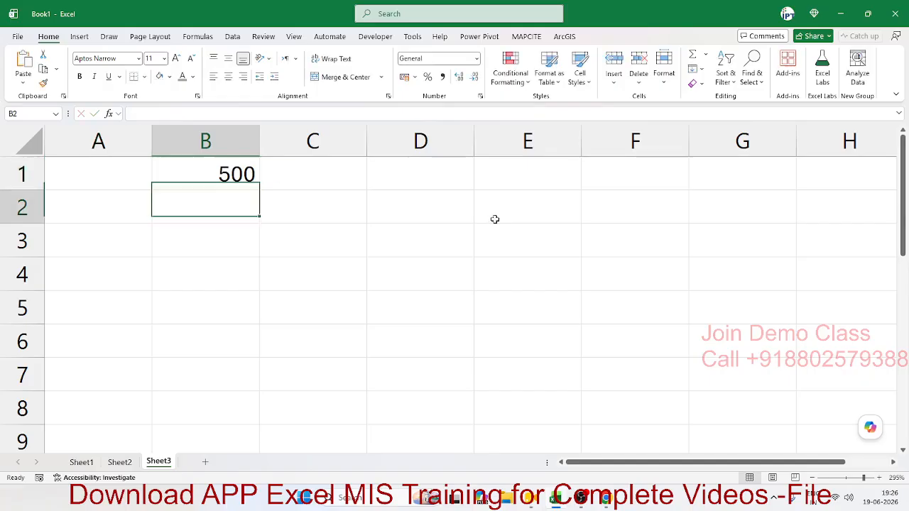
pyautogui.press('Up')
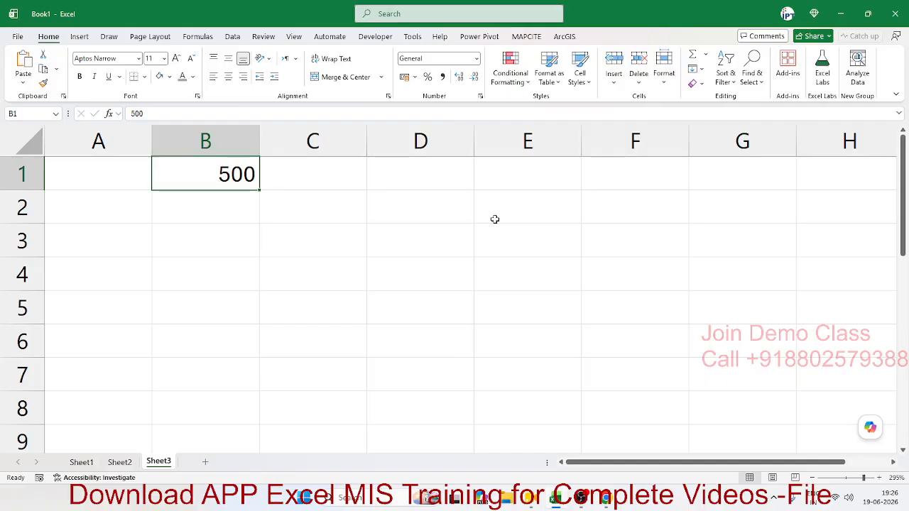
pyautogui.hotkey('ctrl', 'z')
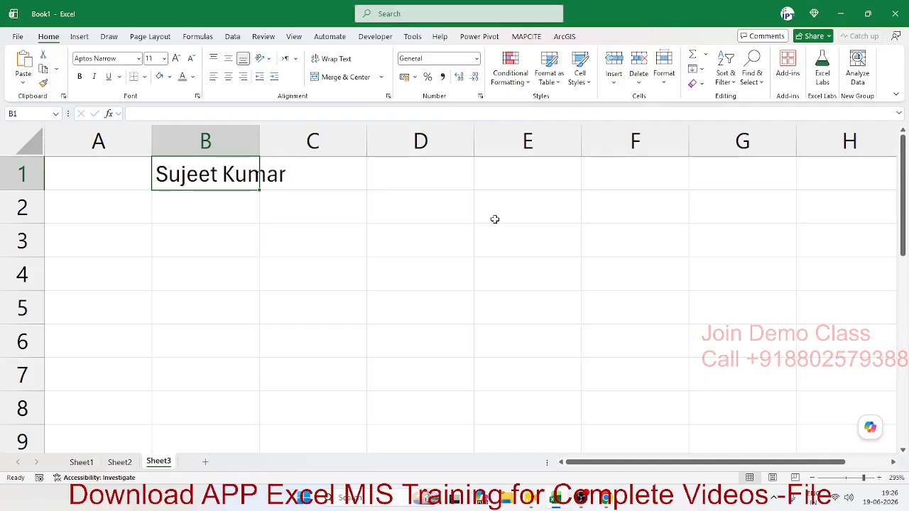
# - On Sheet2's Feedback form, enter a sample name in Name cell E11 and move between E11 and E13
pyautogui.click(120, 462)
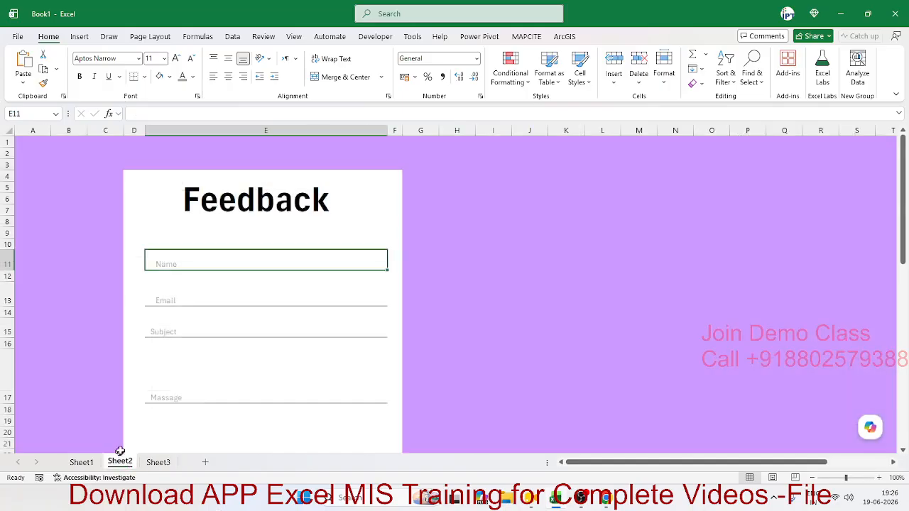
pyautogui.click(178, 289)
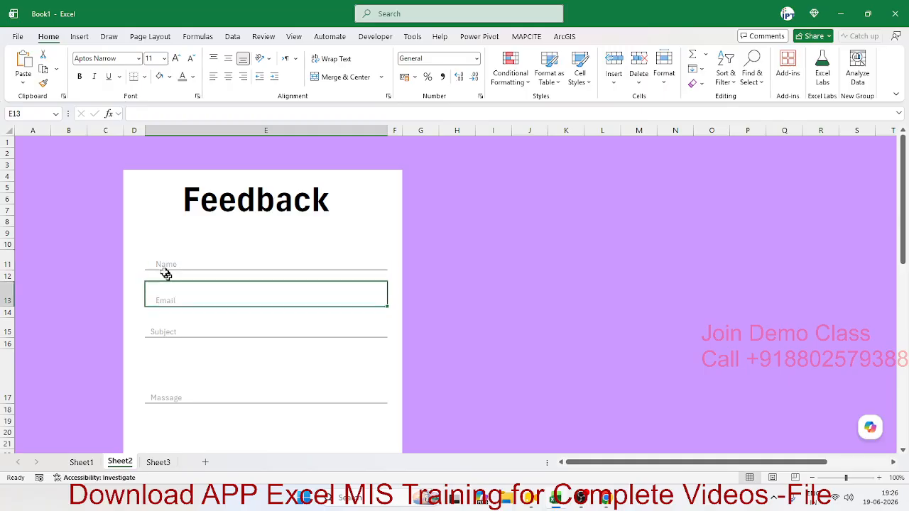
pyautogui.click(166, 262)
pyautogui.write('Puja')
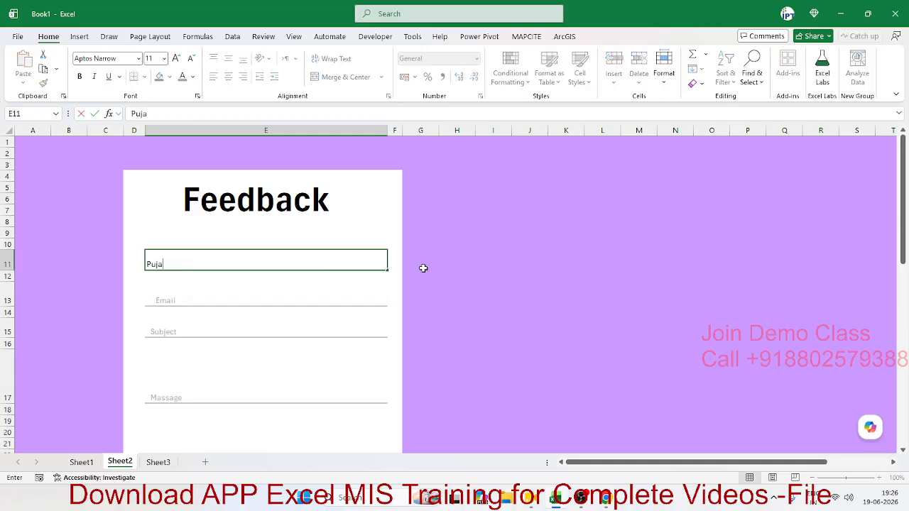
pyautogui.press('Return')
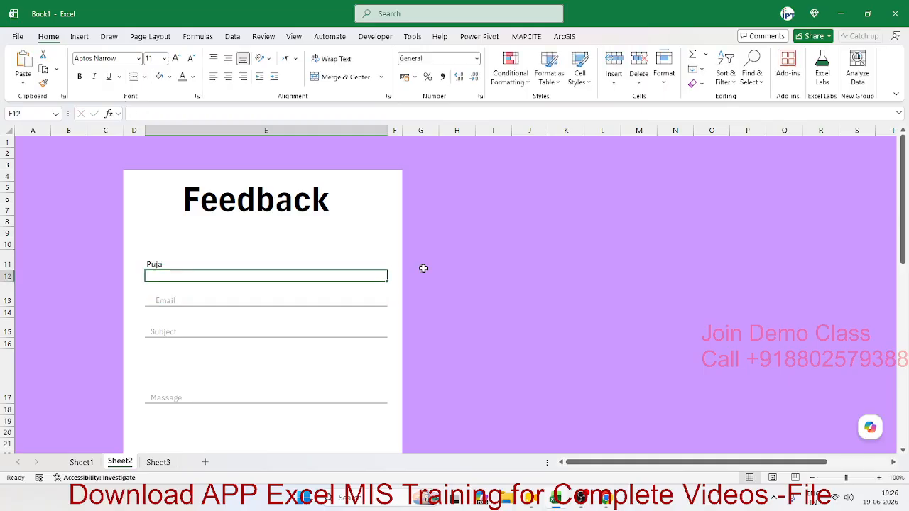
pyautogui.press('Return')
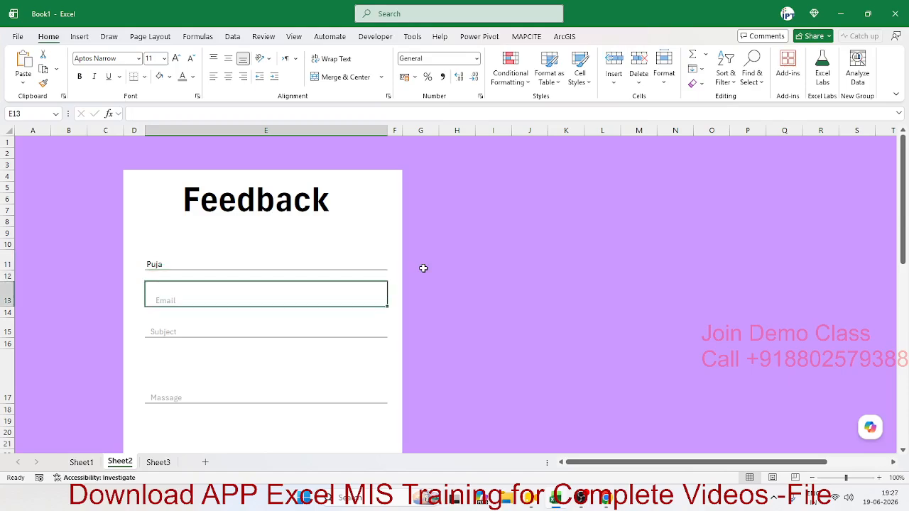
pyautogui.press('Up')
pyautogui.press('Up')
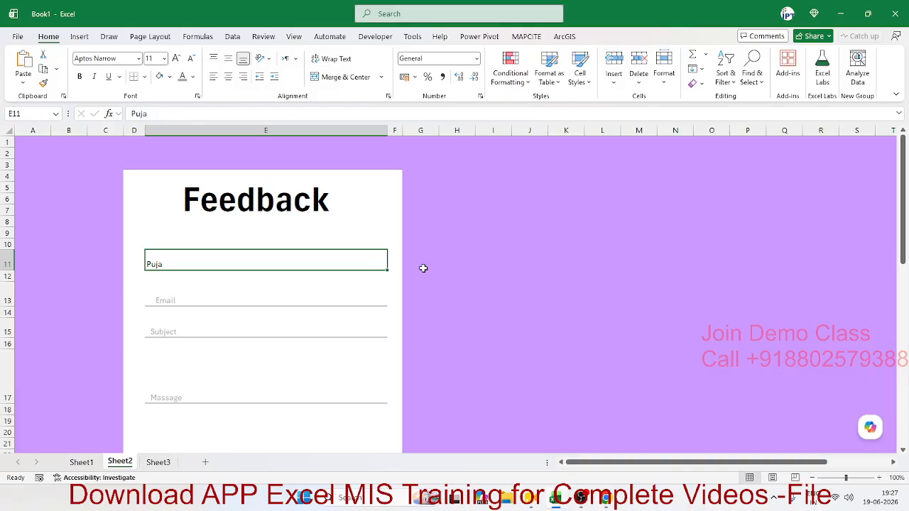
pyautogui.press('Down')
pyautogui.press('Up')
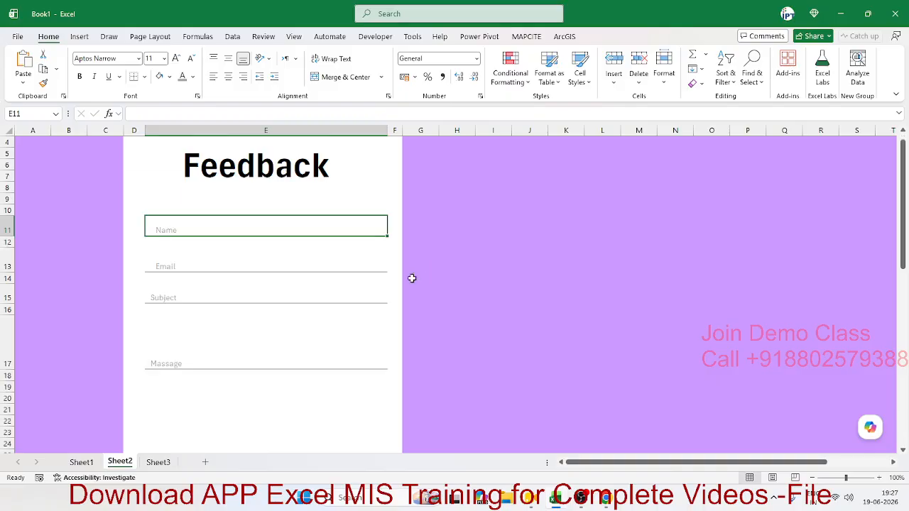
pyautogui.scroll(-4, 412, 277)
# - Draw a rectangle shape below the Message field of the Feedback form
pyautogui.click(228, 331)
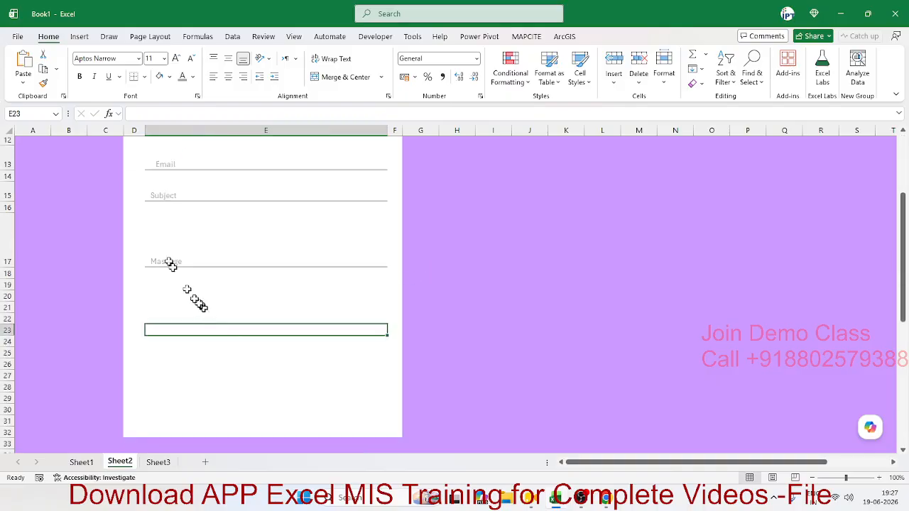
pyautogui.click(87, 36)
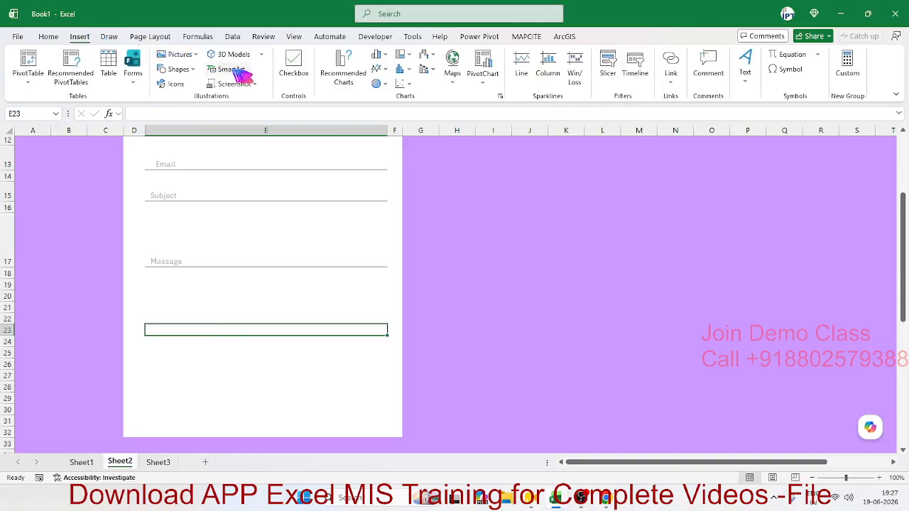
pyautogui.click(195, 71)
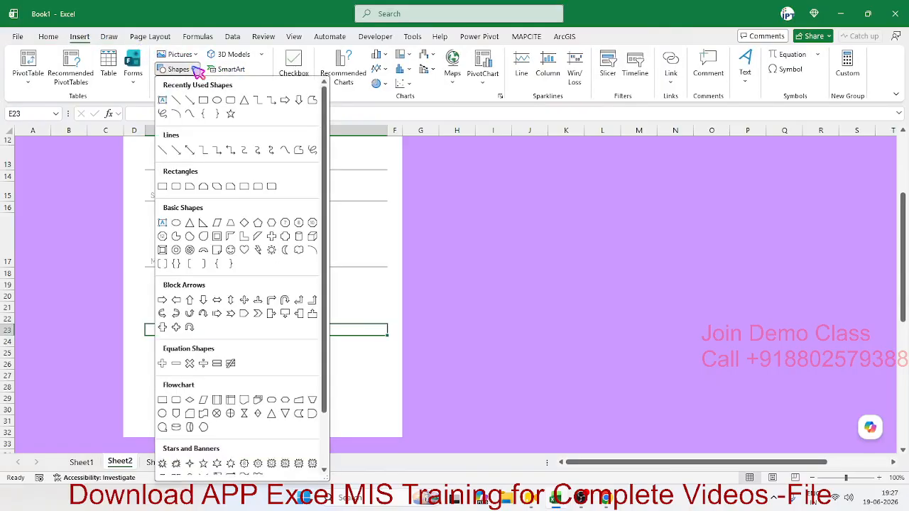
pyautogui.click(213, 108)
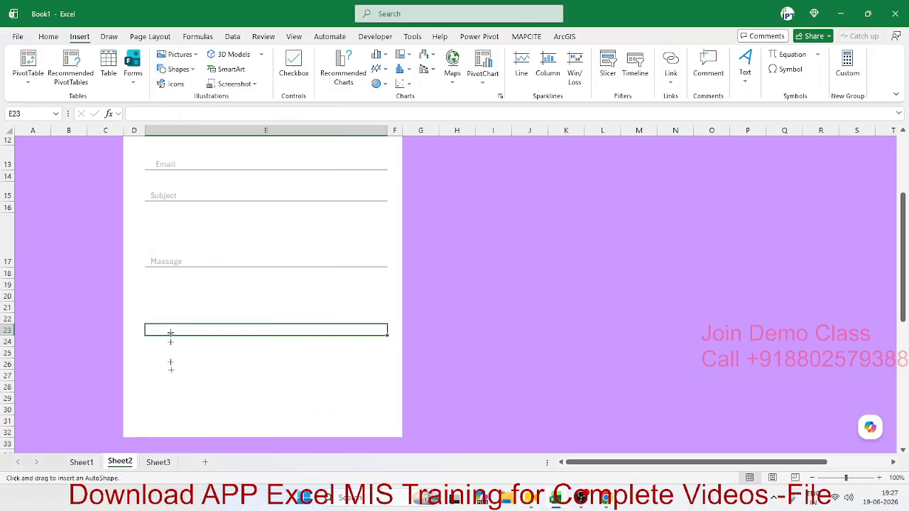
pyautogui.moveTo(165, 375); pyautogui.dragTo(343, 401)
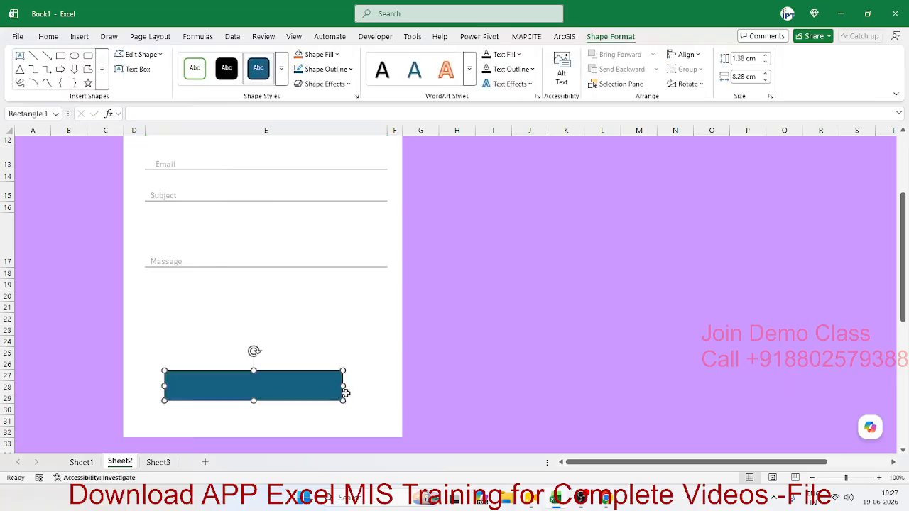
# - Fill the rectangle light purple, then green, then a dark green gradient
pyautogui.click(338, 55)
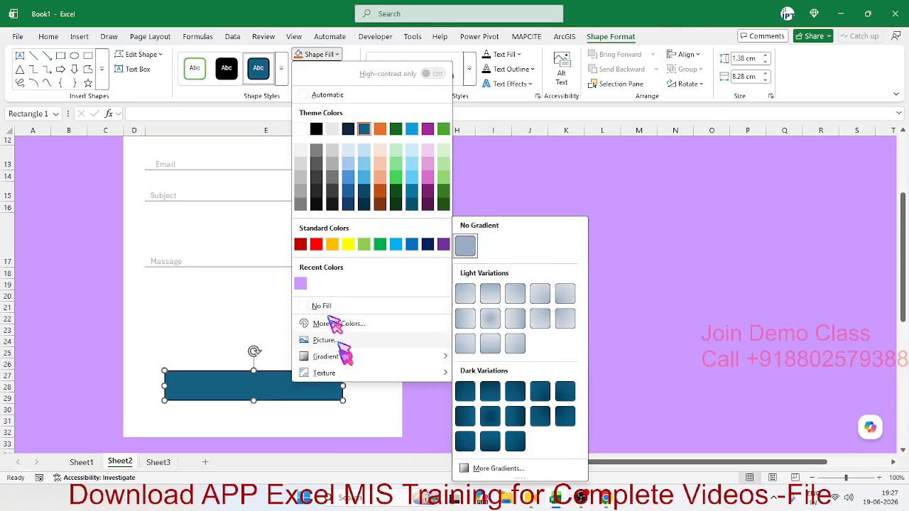
pyautogui.click(307, 284)
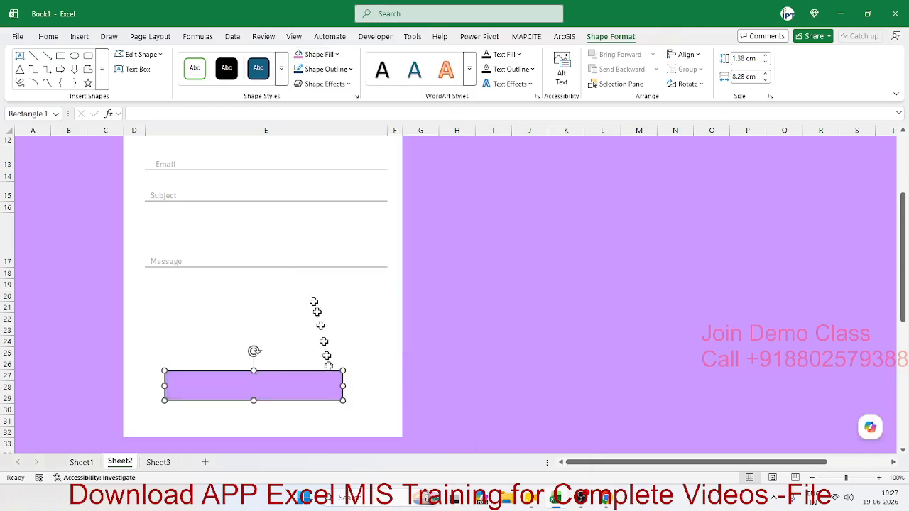
pyautogui.click(339, 57)
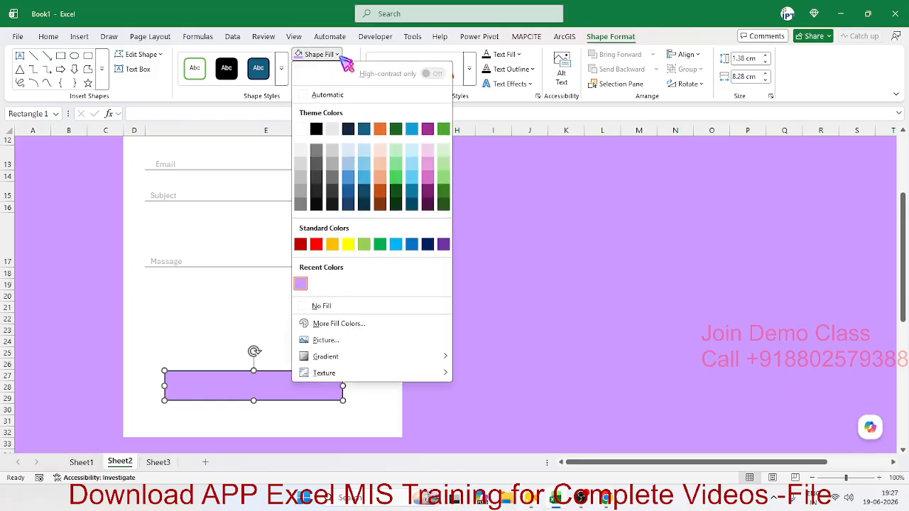
pyautogui.moveTo(353, 359)
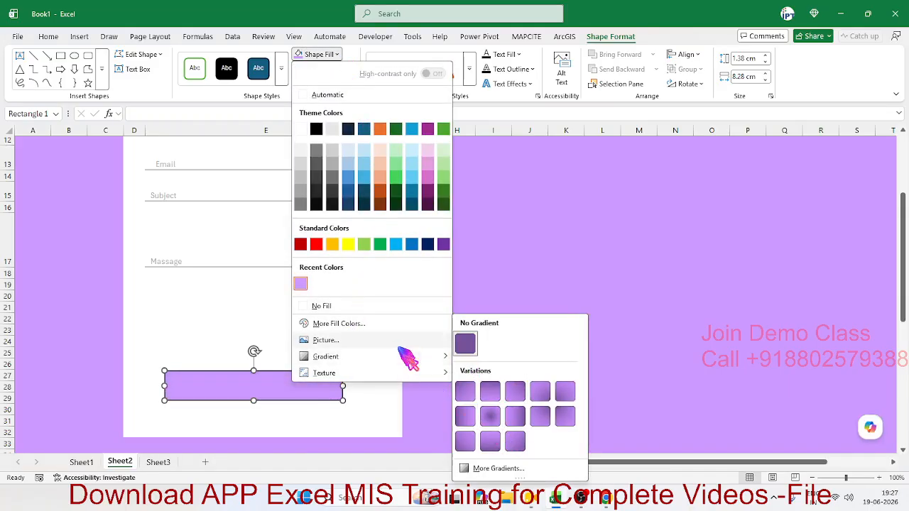
pyautogui.click(387, 245)
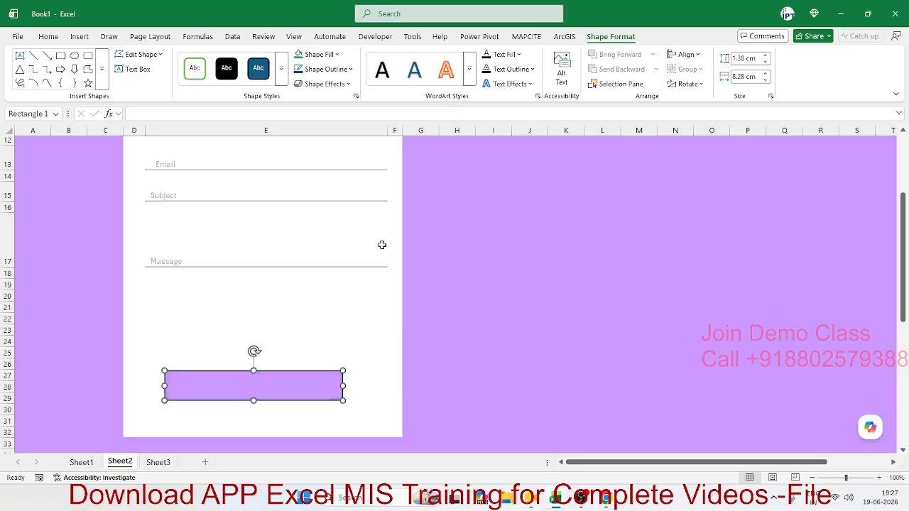
pyautogui.click(338, 55)
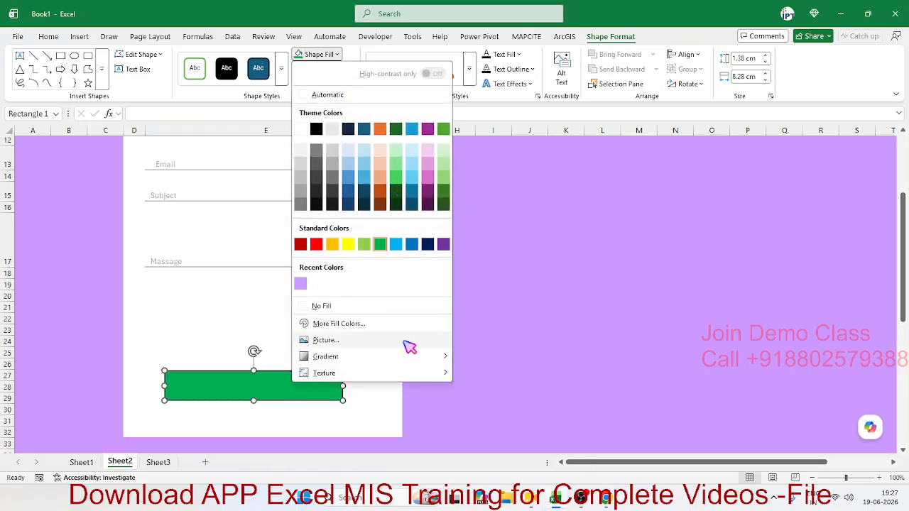
pyautogui.moveTo(411, 358)
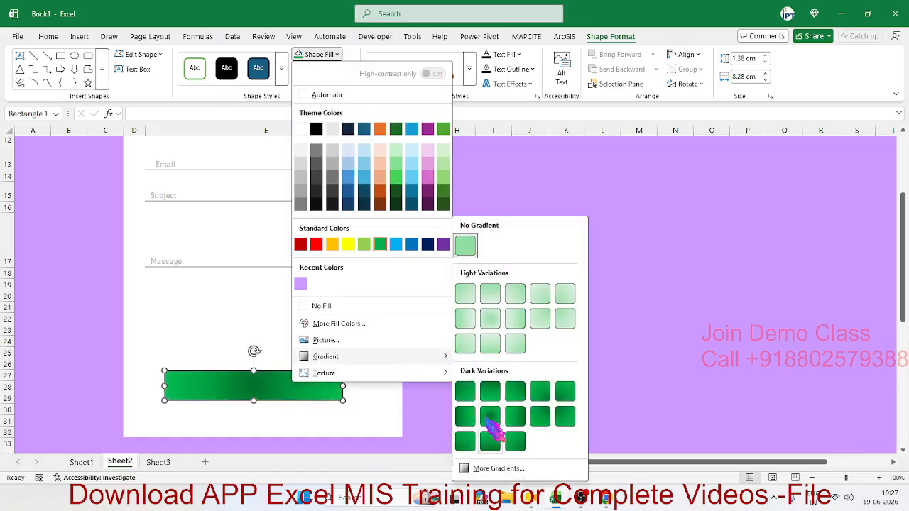
pyautogui.click(571, 420)
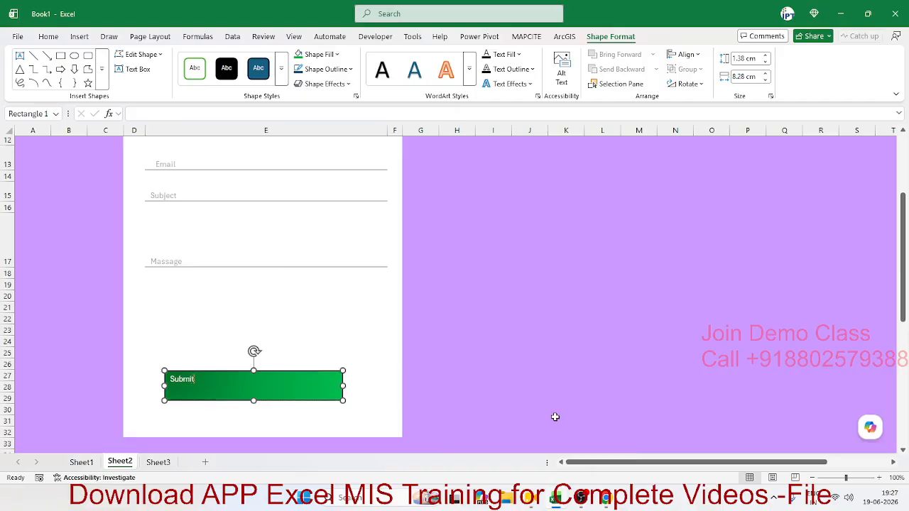
# - Centre the Submit label horizontally and vertically and enlarge its font two steps
pyautogui.click(541, 343)
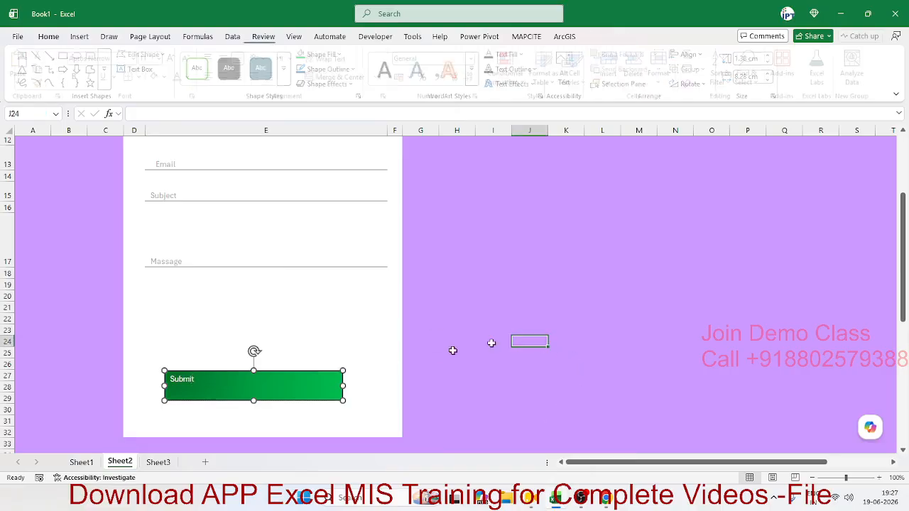
pyautogui.click(343, 379)
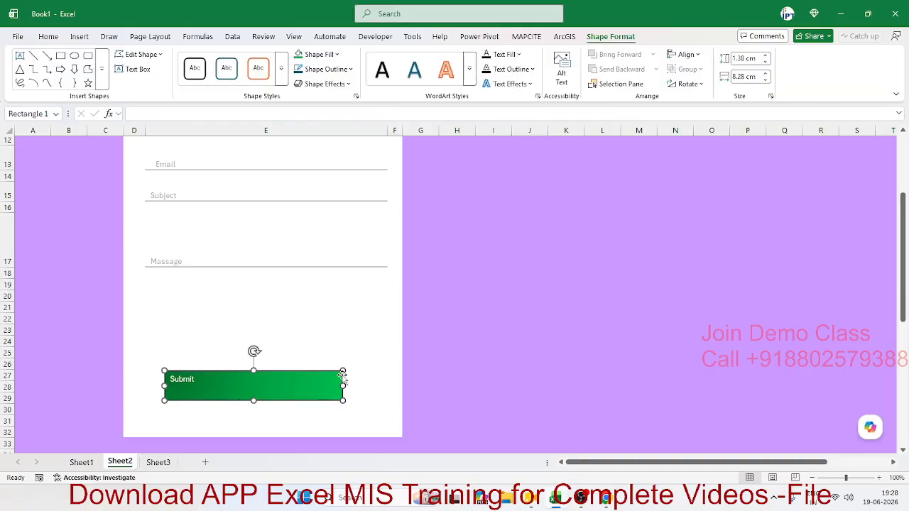
pyautogui.click(50, 37)
pyautogui.click(228, 76)
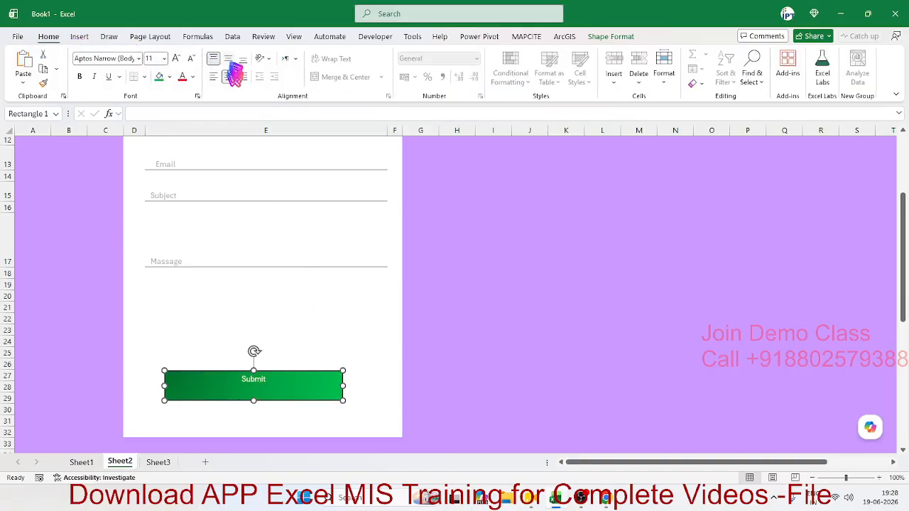
pyautogui.click(229, 59)
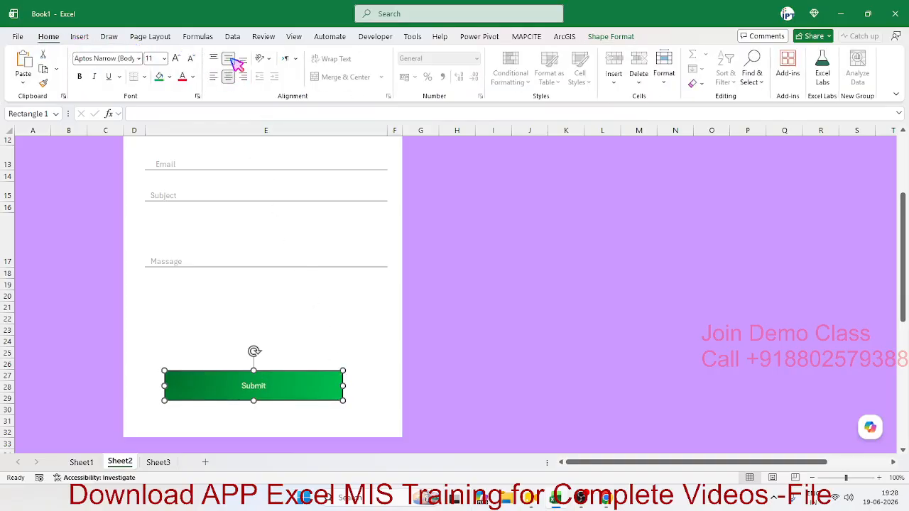
pyautogui.click(177, 58)
pyautogui.click(177, 58)
pyautogui.click(183, 58)
pyautogui.click(183, 58)
pyautogui.click(465, 245)
# - Clear the purple fill from column L through the last column
pyautogui.scroll(4, 471, 254)
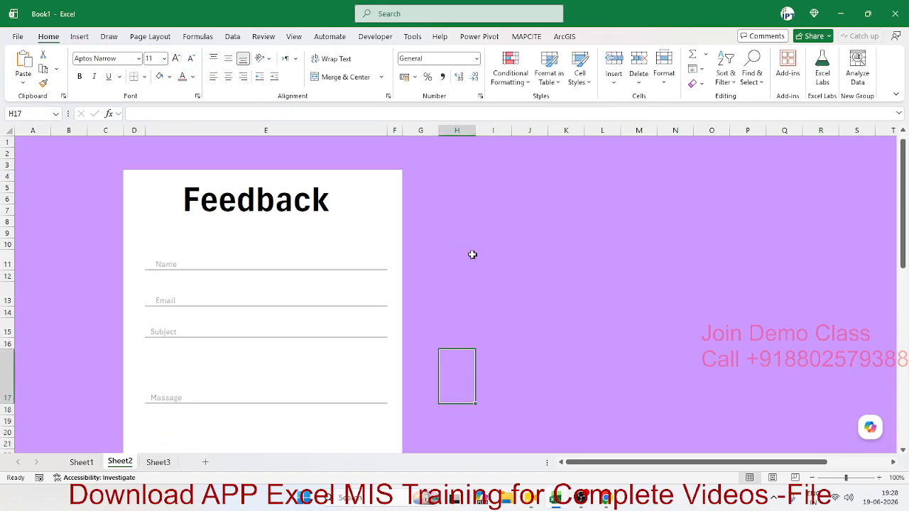
pyautogui.click(430, 131)
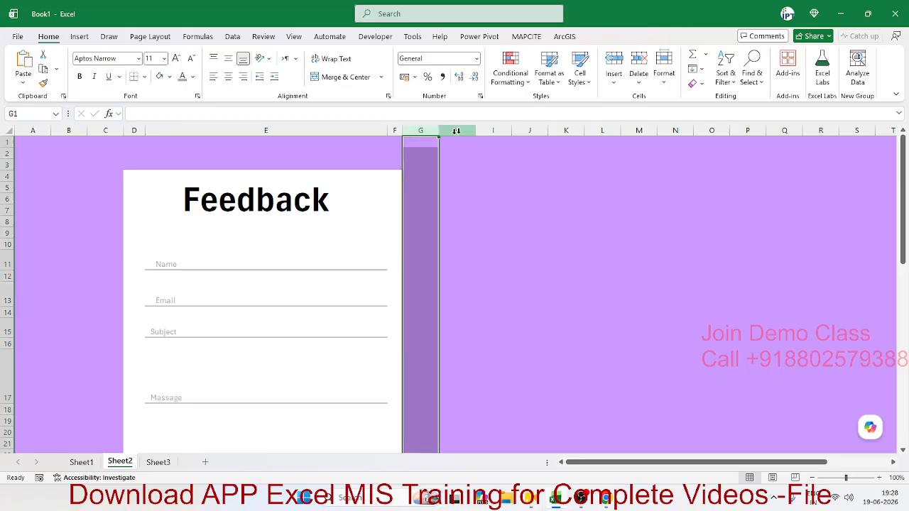
pyautogui.click(456, 131)
pyautogui.click(598, 130)
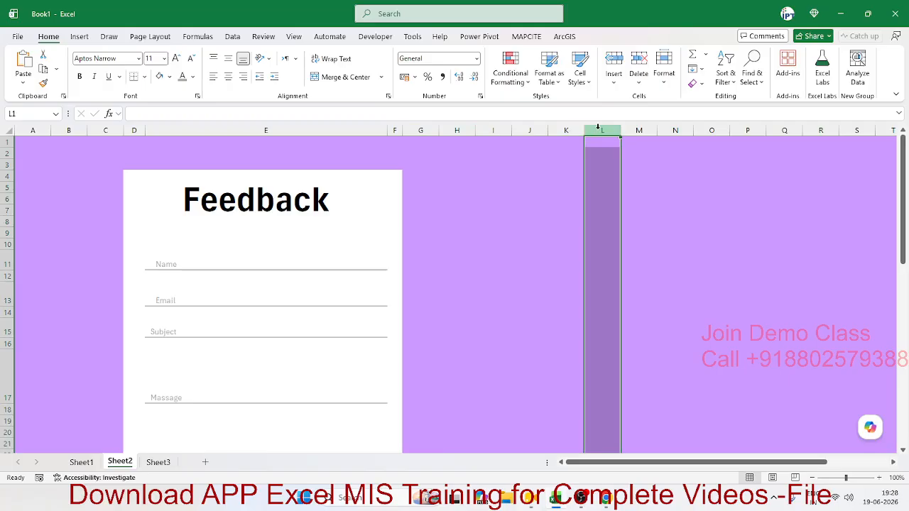
pyautogui.hotkey('ctrl', 'shift', 'Right')
pyautogui.hotkey('ctrl', '-')
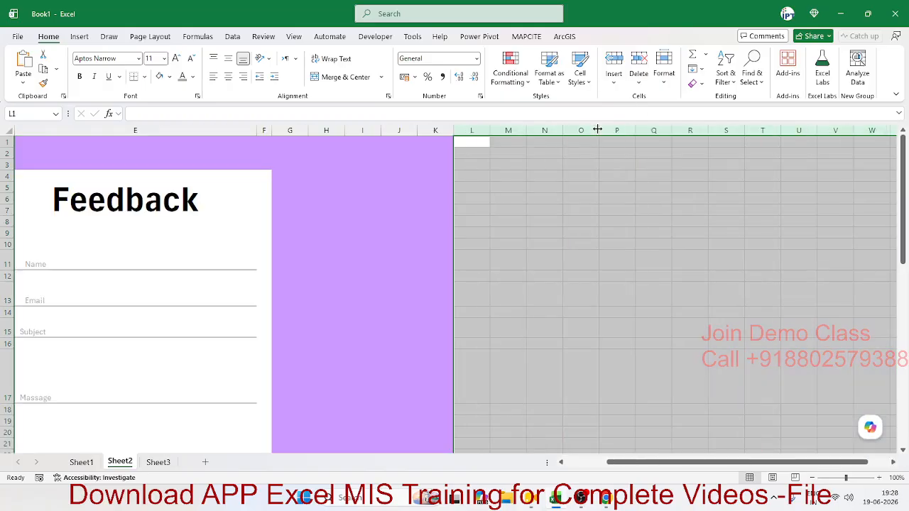
pyautogui.press('Left')
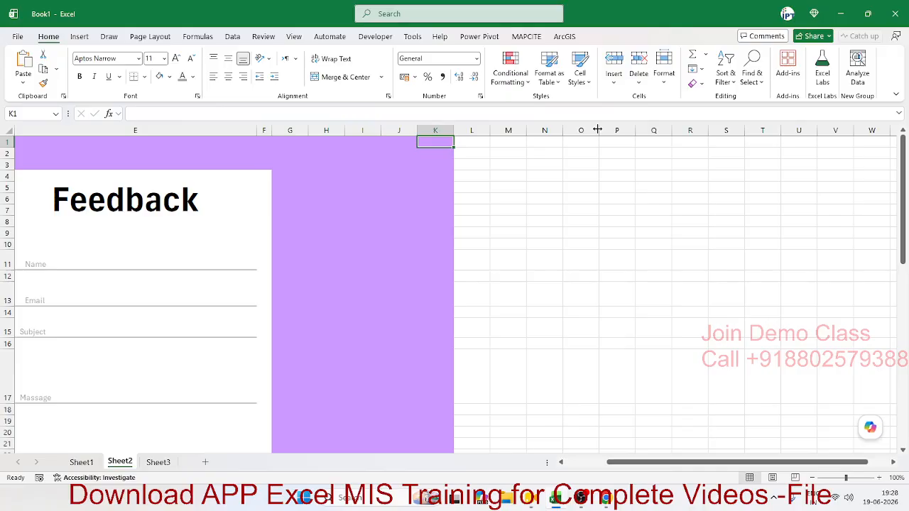
# - Turn off the sheet gridlines in Page Layout
pyautogui.click(151, 37)
pyautogui.click(447, 69)
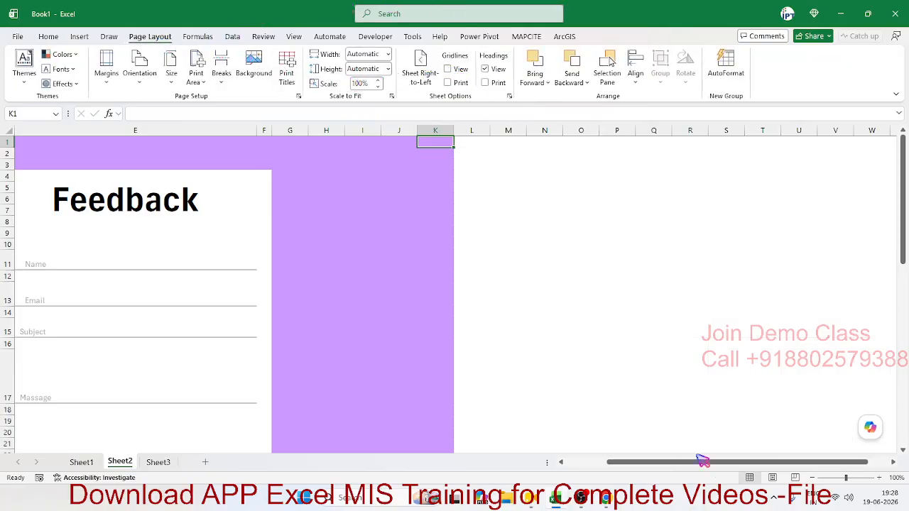
pyautogui.moveTo(703, 463); pyautogui.dragTo(662, 463)
pyautogui.scroll(-8, 515, 270)
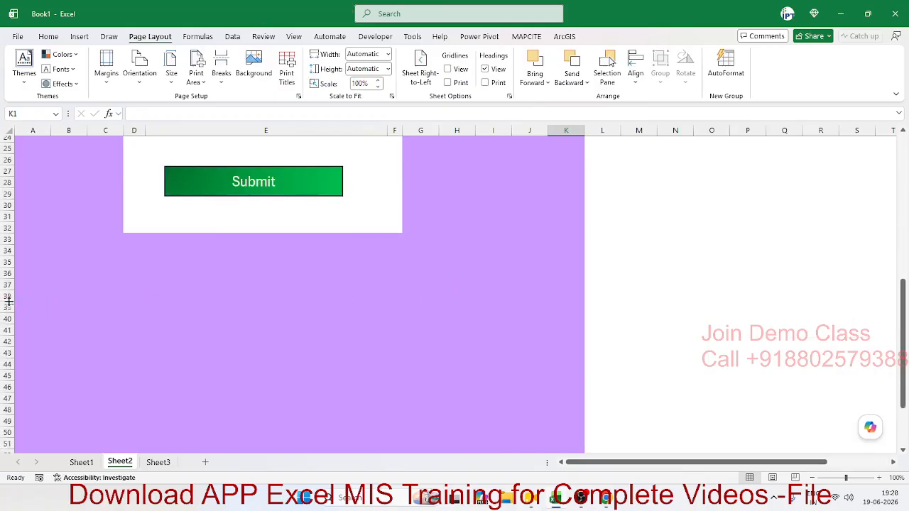
# - Hide all rows from 36 down to the last row
pyautogui.moveTo(6, 276); pyautogui.dragTo(6, 307)
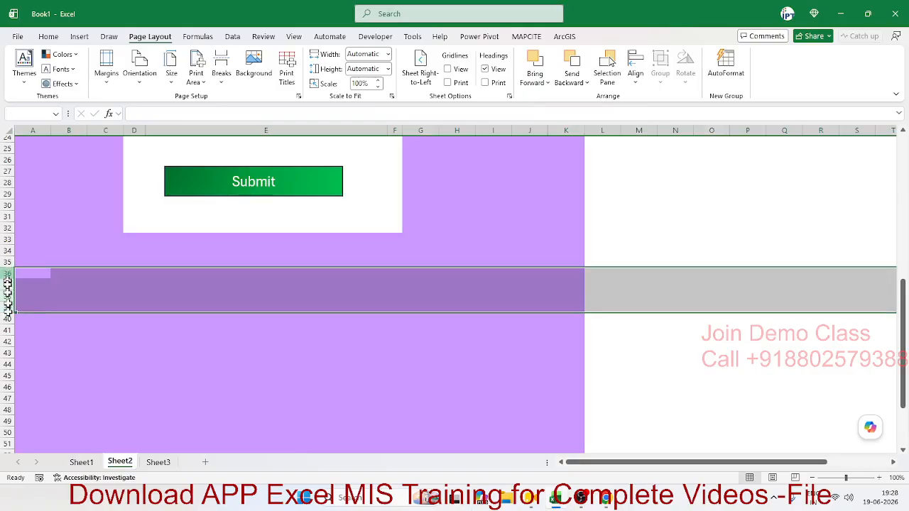
pyautogui.hotkey('ctrl', 'shift', 'Down')
pyautogui.hotkey('ctrl', '9')
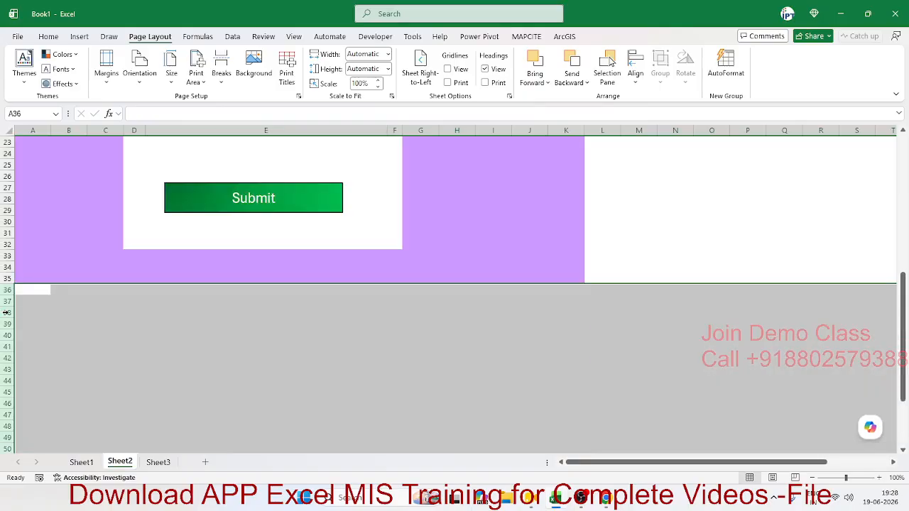
pyautogui.hotkey('ctrl', 'Home')
# - Type 'Password' in E15, then cut the text back out
pyautogui.scroll(-4, 308, 339)
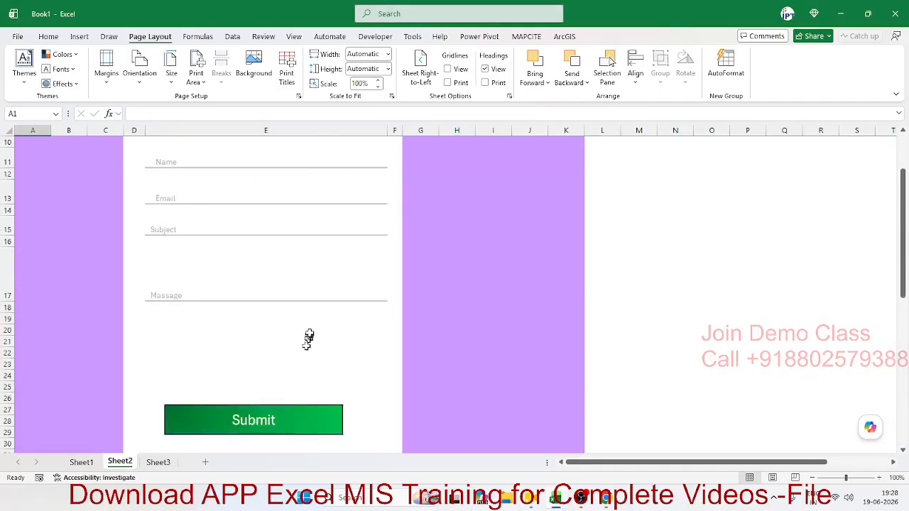
pyautogui.scroll(1, 309, 333)
pyautogui.scroll(1, 310, 333)
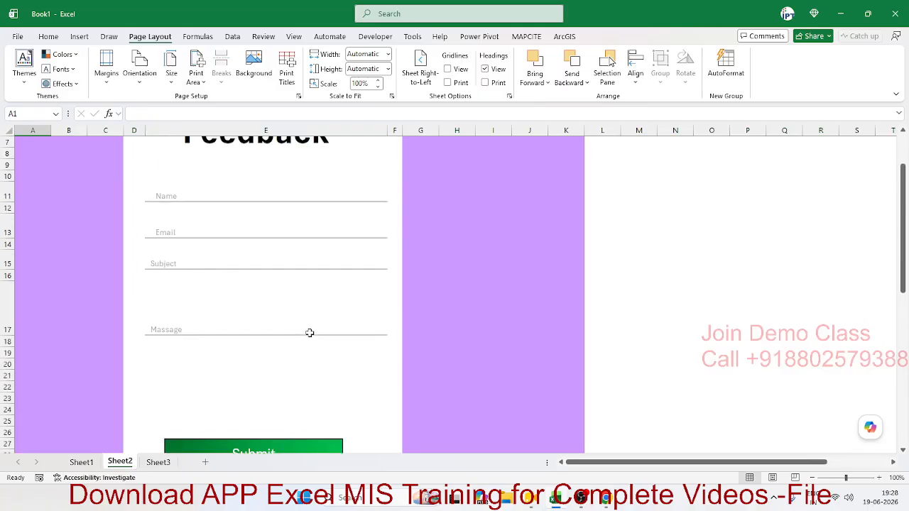
pyautogui.click(164, 264)
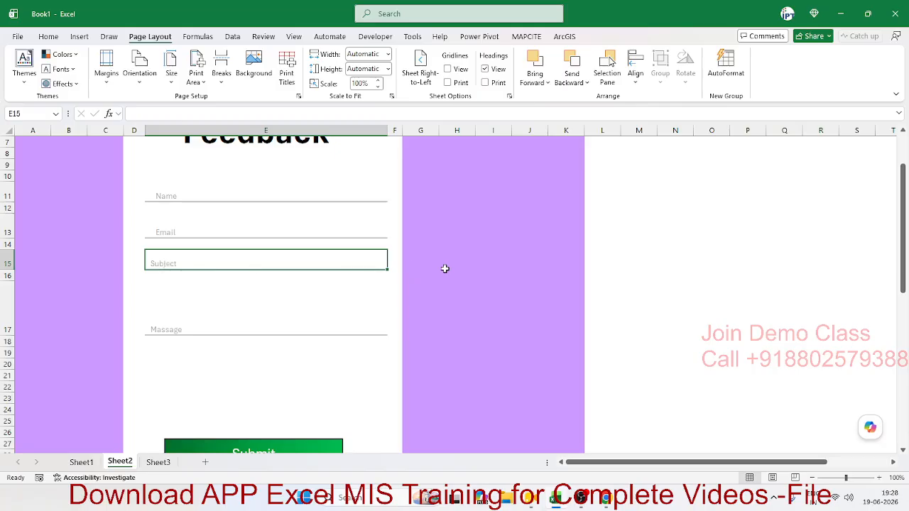
pyautogui.write('Passw')
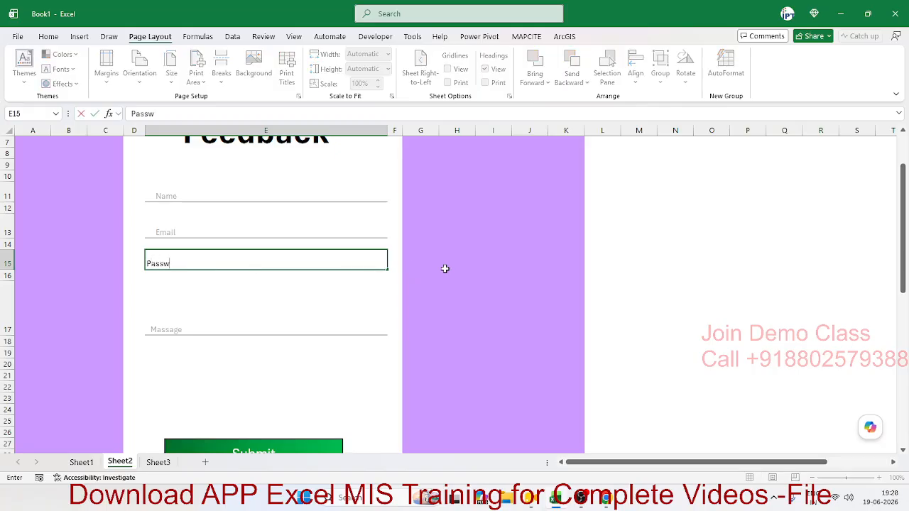
pyautogui.write('ord')
pyautogui.hotkey('ctrl', 'Return')
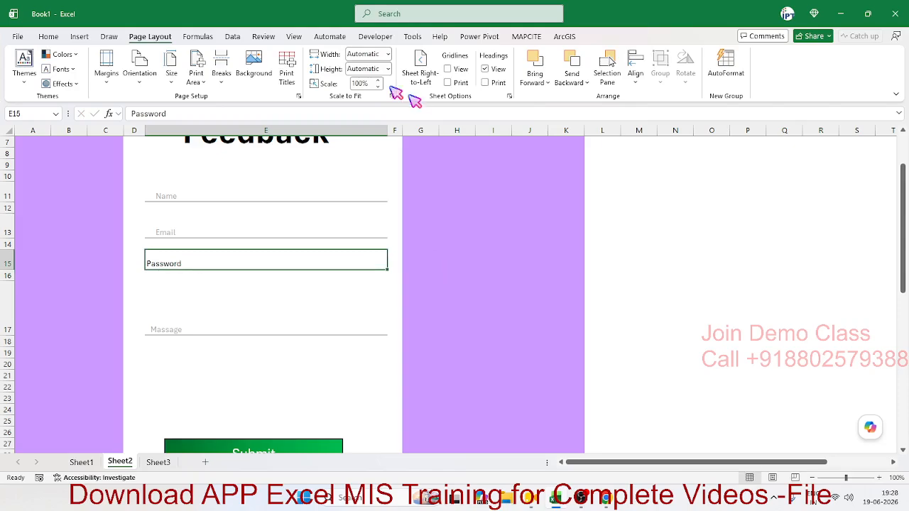
pyautogui.moveTo(202, 111); pyautogui.dragTo(104, 114)
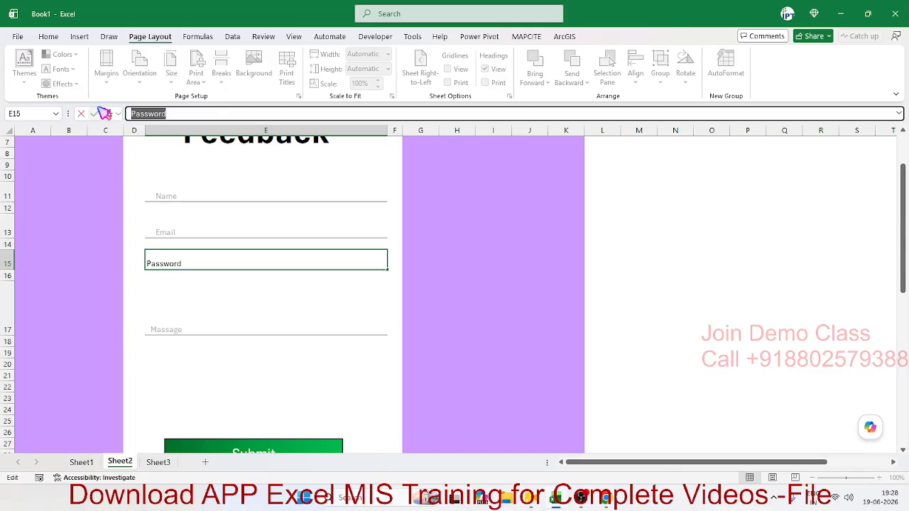
pyautogui.hotkey('ctrl', 'x')
# - Replace the Subject label in D15 with the pasted 'Password'
pyautogui.press('Return')
pyautogui.press('Up')
pyautogui.press('Left')
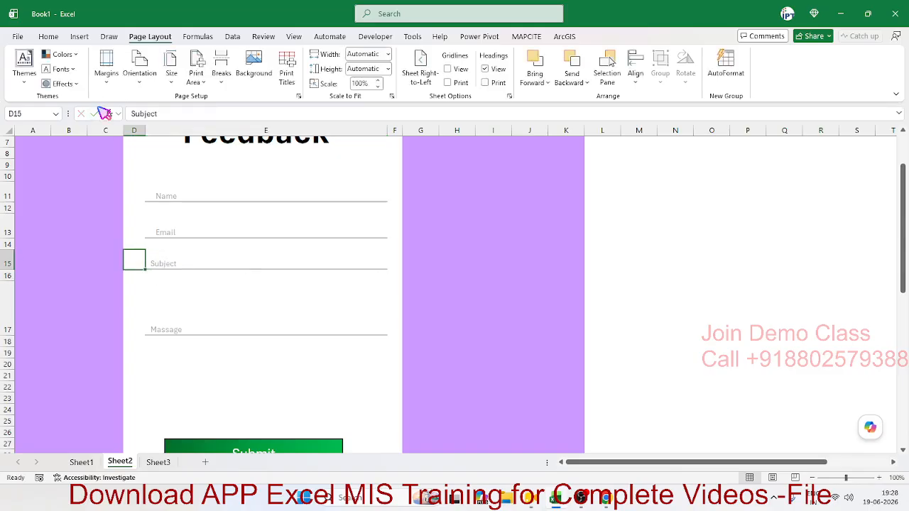
pyautogui.doubleClick(144, 114)
pyautogui.hotkey('ctrl', 'v')
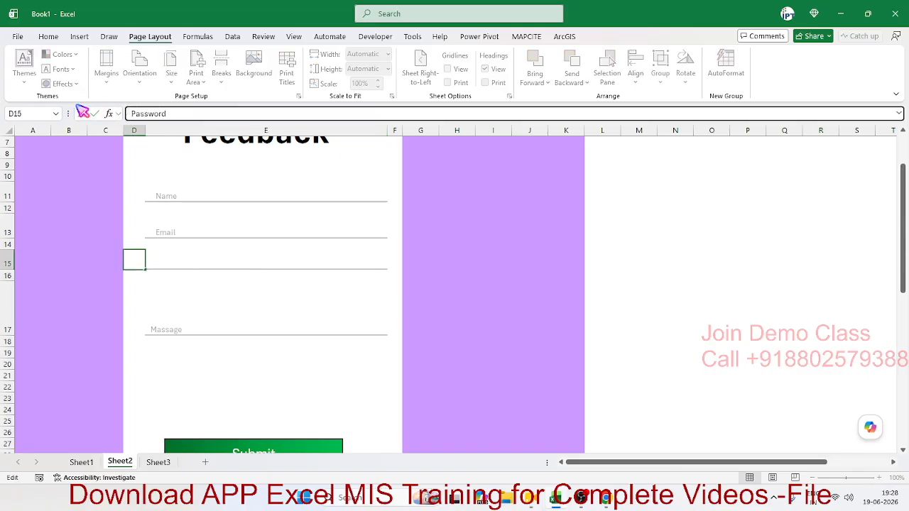
pyautogui.press('Return')
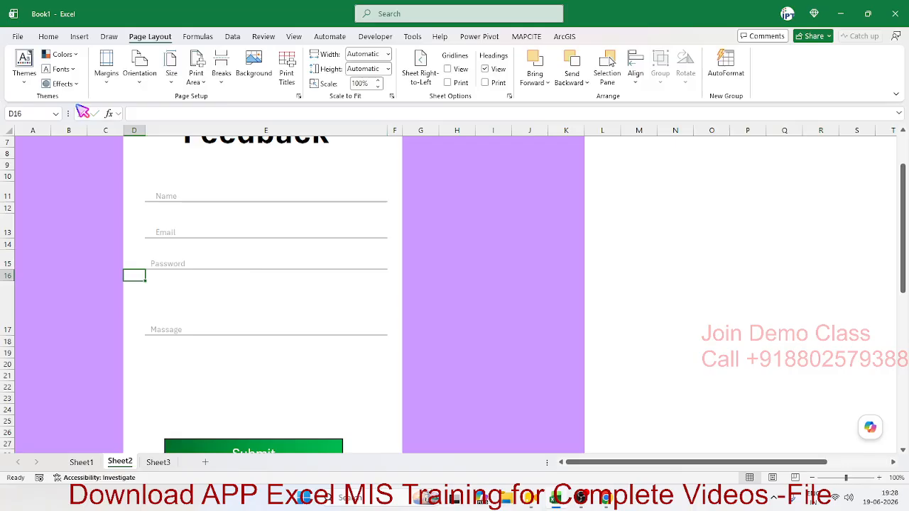
# - Enter a test value 2 in the Password field E15, then clear it
pyautogui.press('Up')
pyautogui.press('Right')
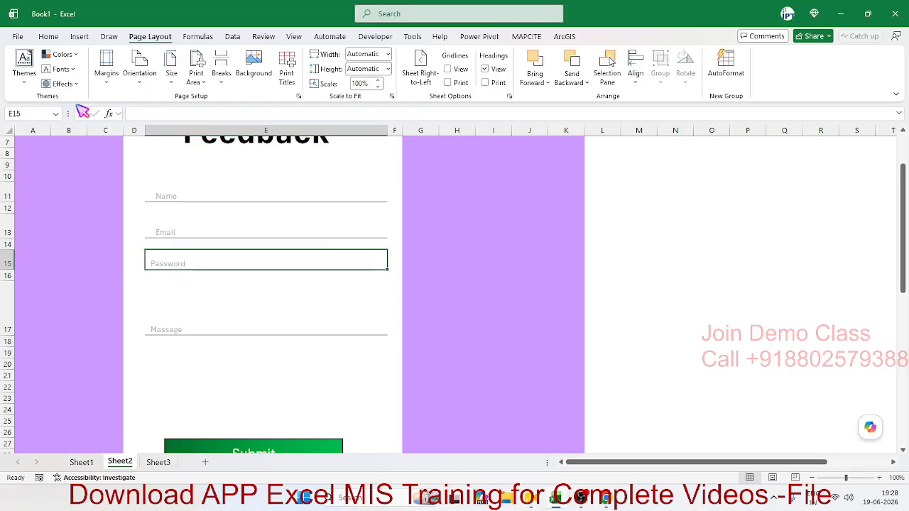
pyautogui.write('2225')
pyautogui.press('Return')
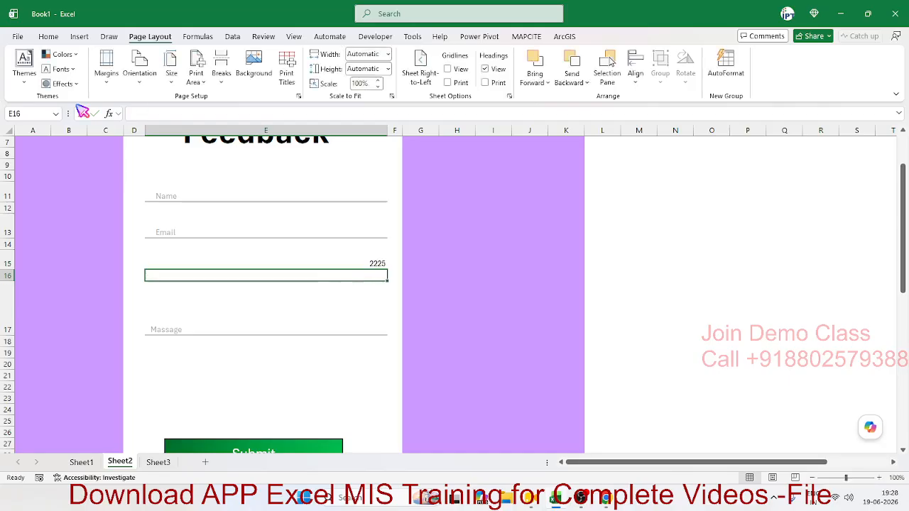
pyautogui.press('Up')
pyautogui.press('Delete')
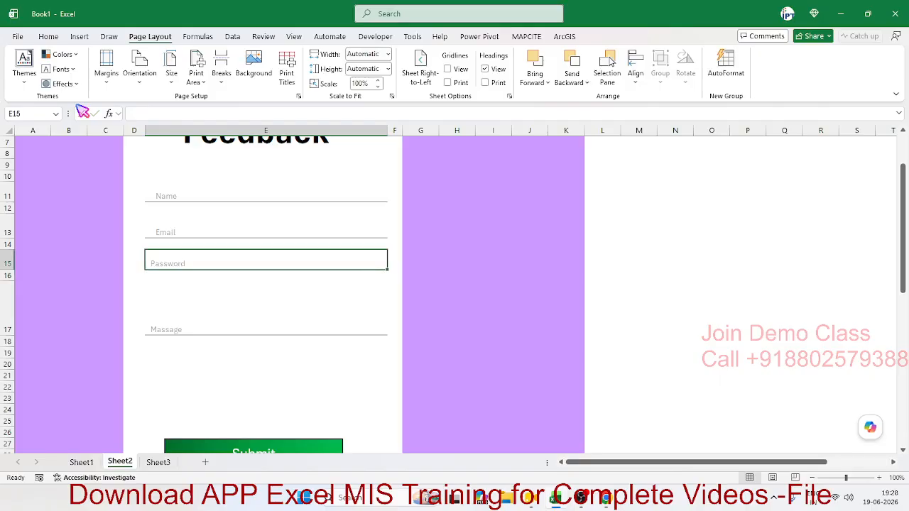
pyautogui.press('Up')
pyautogui.press('Up')
pyautogui.press('Up')
pyautogui.press('Up')
# - Enter a sample name in E11 and a sample e-mail address in E13
pyautogui.write('P')
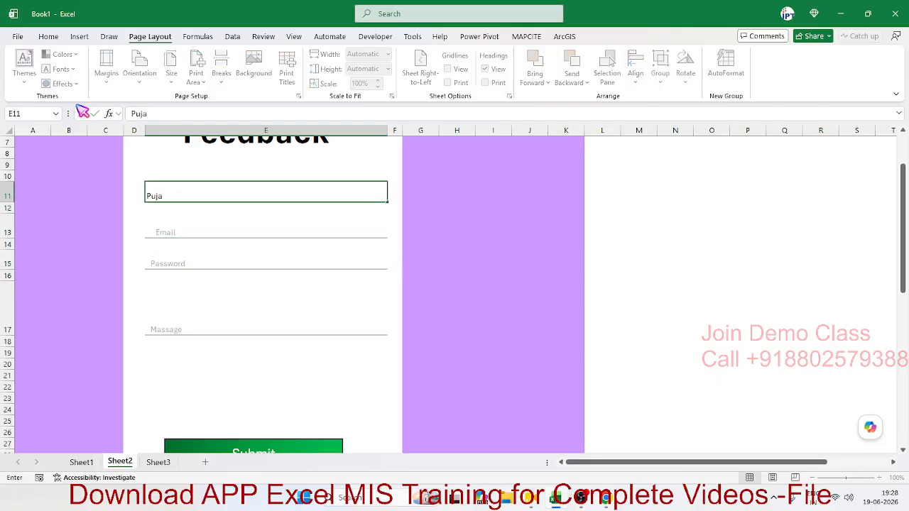
pyautogui.press('Return')
pyautogui.press('Down')
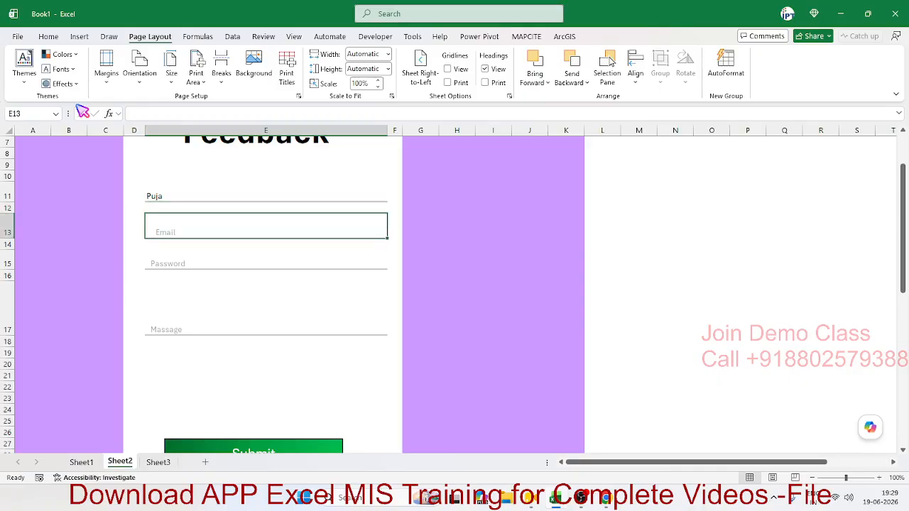
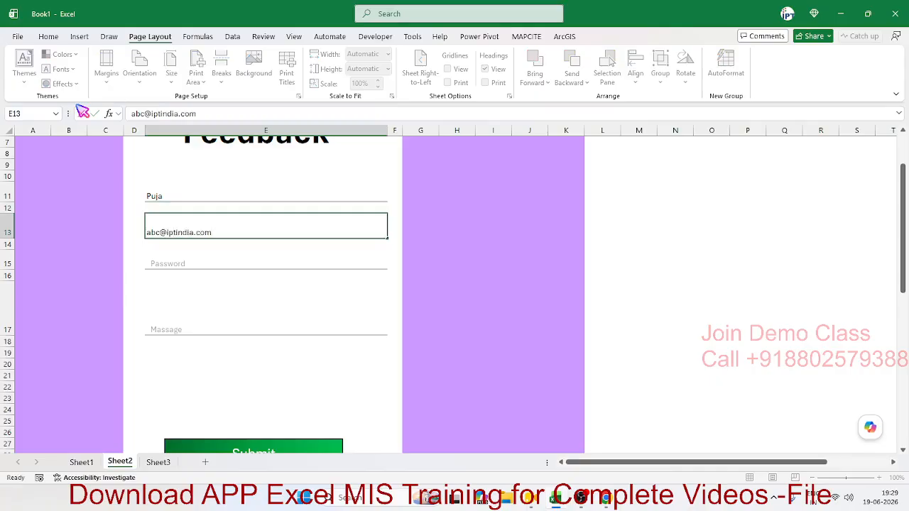
pyautogui.press('Return')
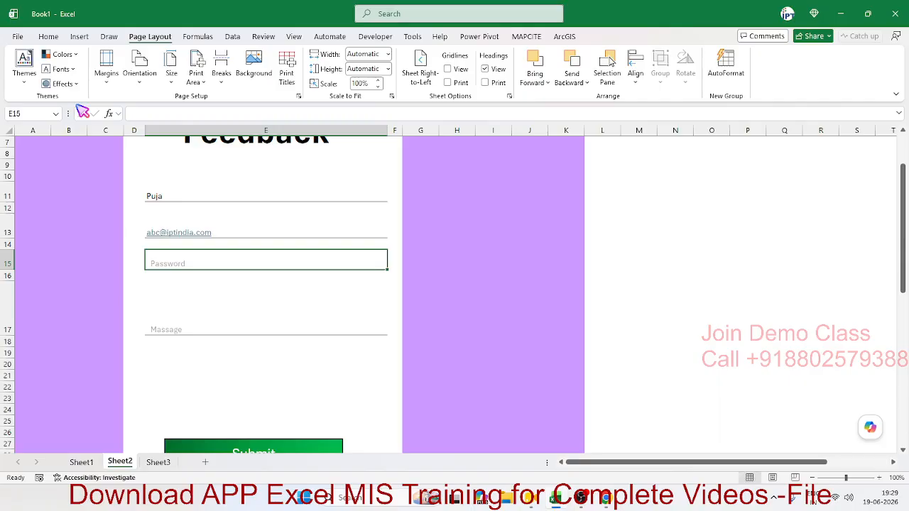
pyautogui.write('a')
pyautogui.press('Escape')
pyautogui.write('123')
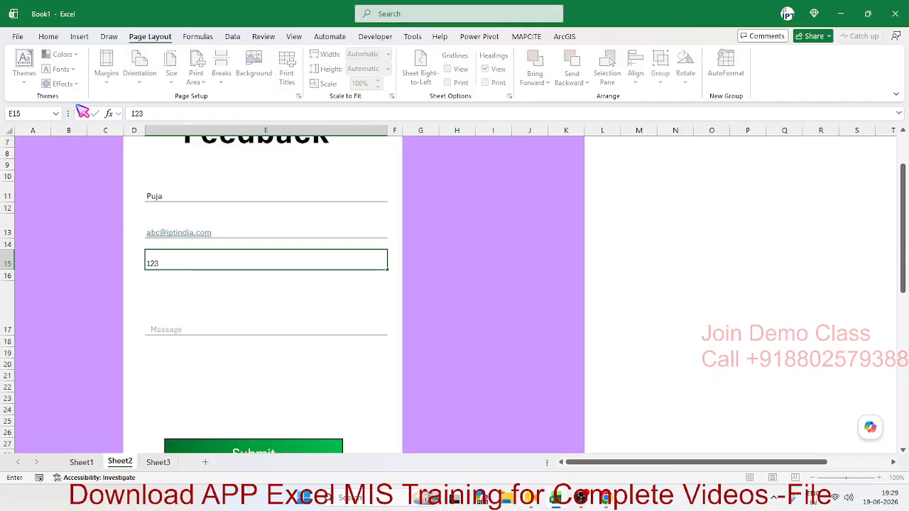
pyautogui.press('Return')
pyautogui.press('Up')
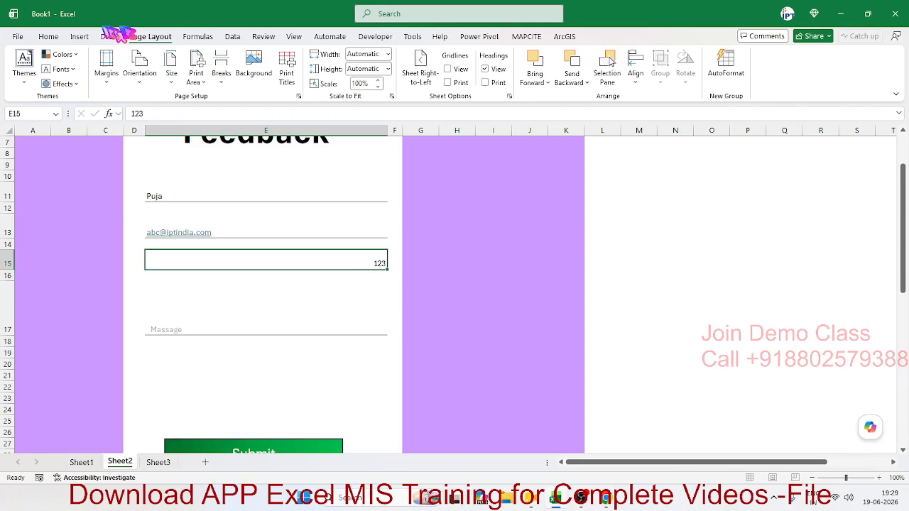
pyautogui.click(48, 36)
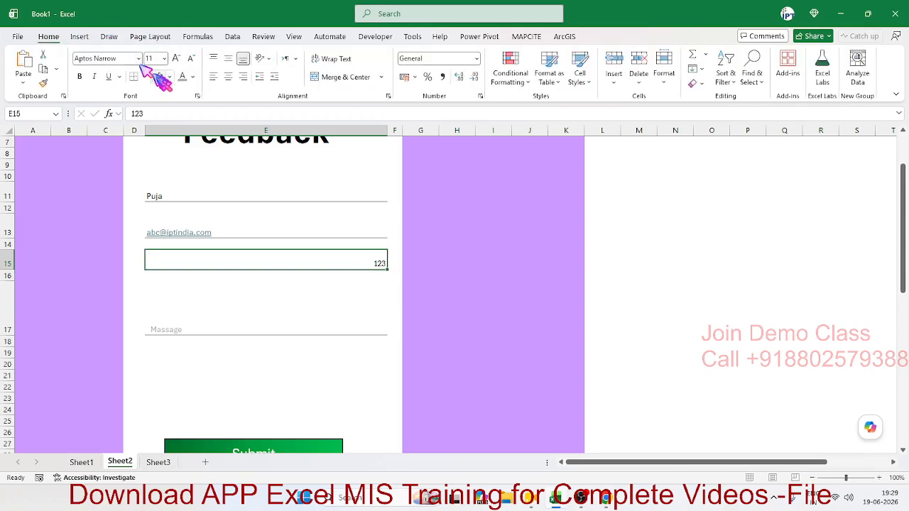
pyautogui.click(213, 77)
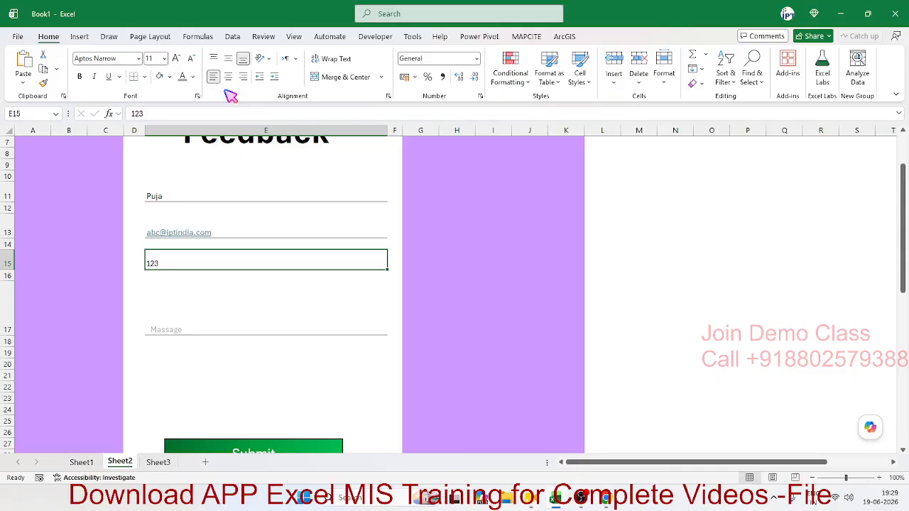
# - Give password cell E15 an asterisk-fill custom number format
pyautogui.rightClick(226, 262)
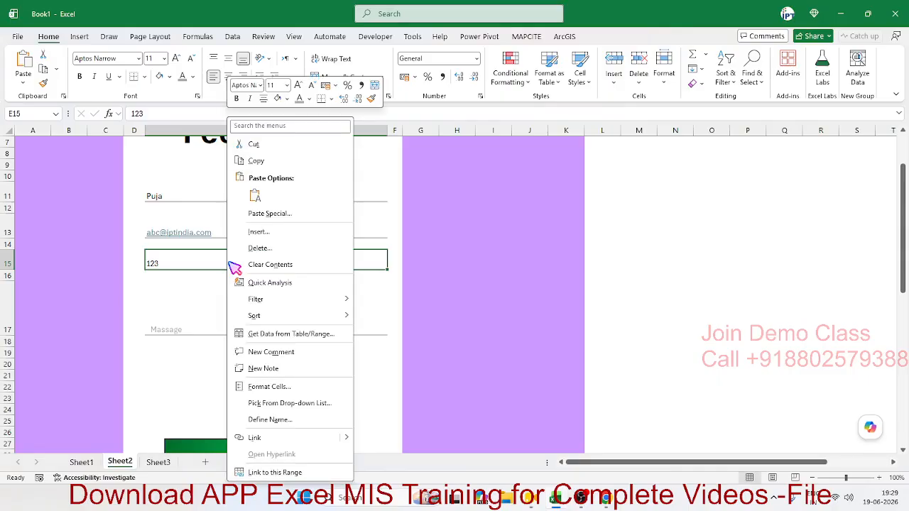
pyautogui.click(280, 385)
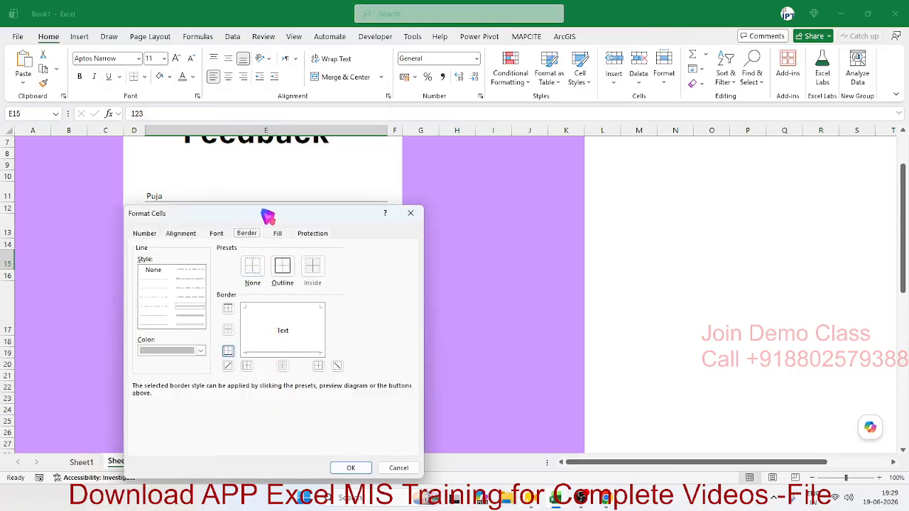
pyautogui.moveTo(266, 213); pyautogui.dragTo(599, 161)
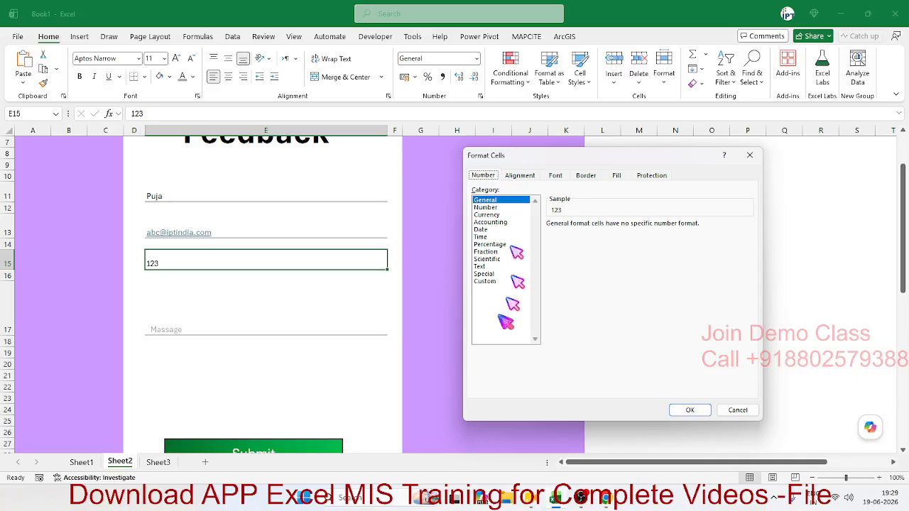
pyautogui.click(487, 281)
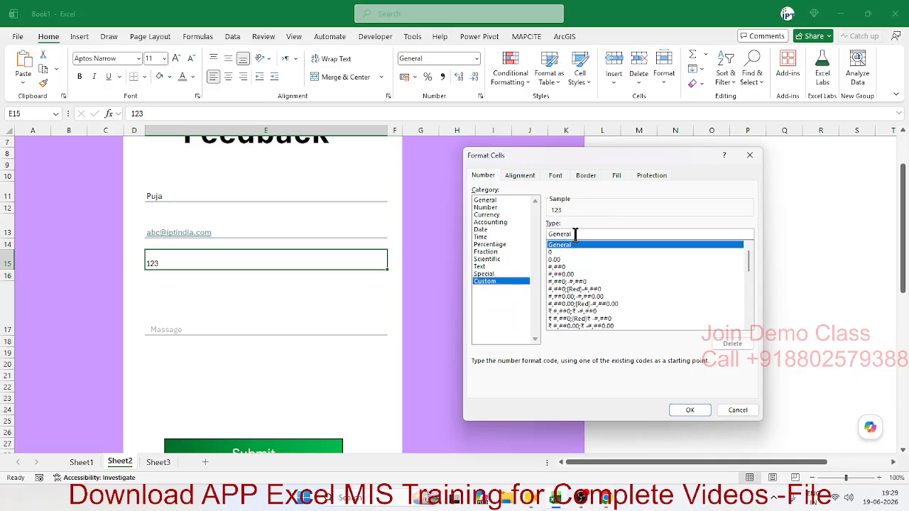
pyautogui.moveTo(576, 235); pyautogui.dragTo(396, 236)
pyautogui.write('"')
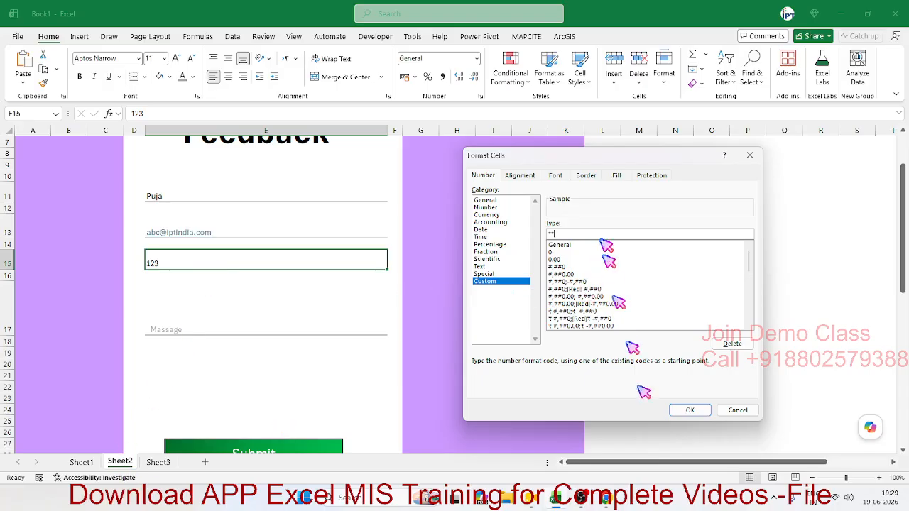
pyautogui.click(690, 409)
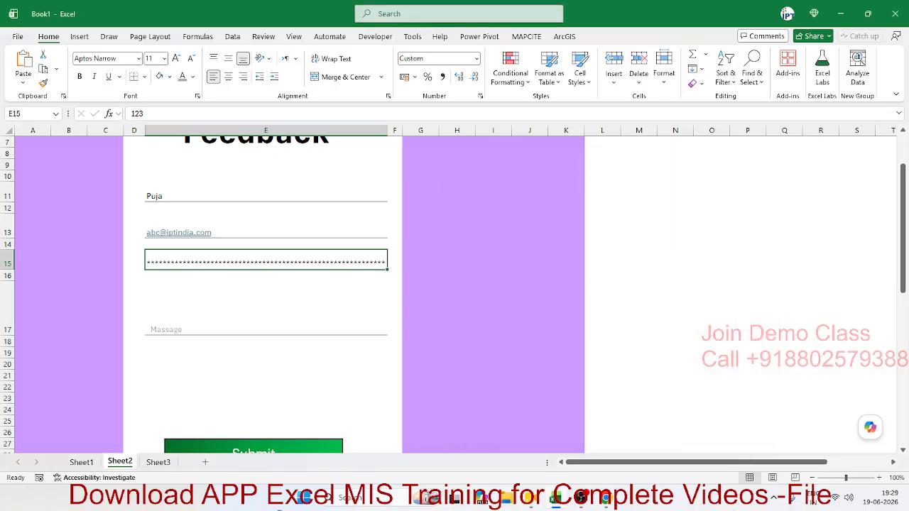
# - Revise E15's custom format code, ending with *X to mask the password
pyautogui.click(481, 96)
pyautogui.click(414, 139)
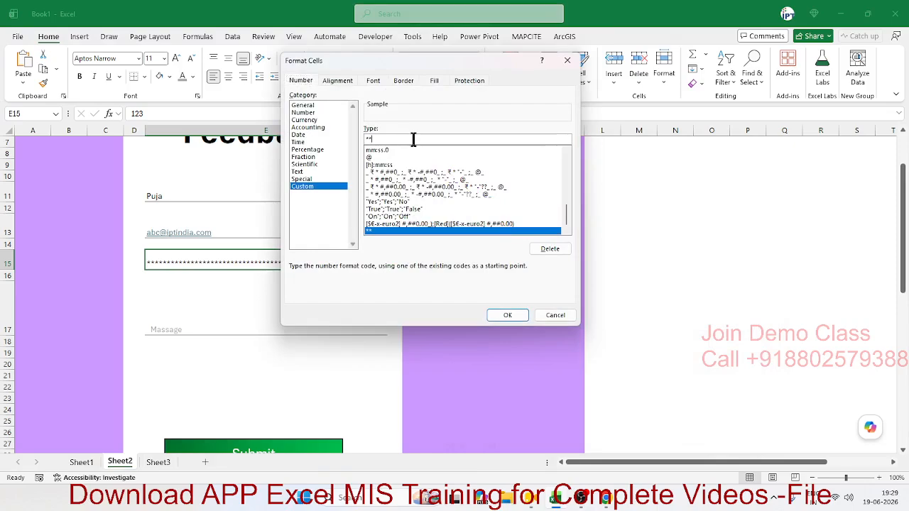
pyautogui.press('BackSpace')
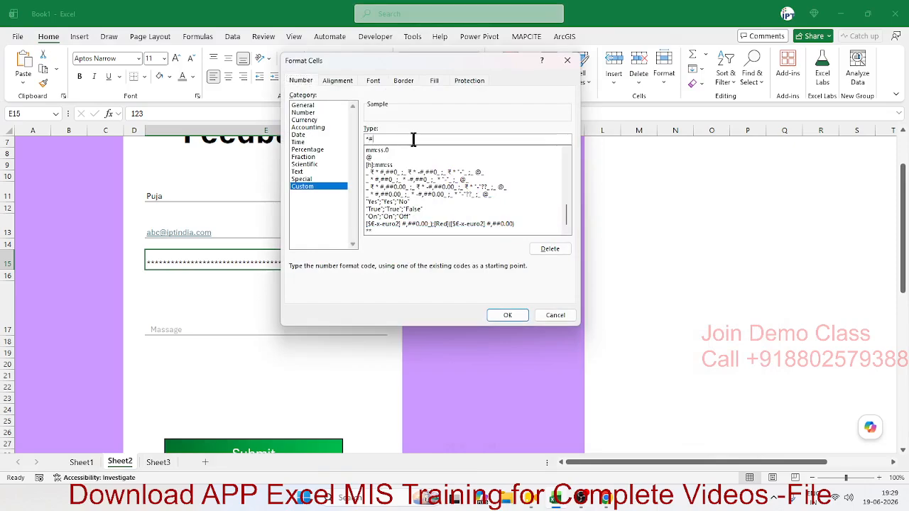
pyautogui.press('Return')
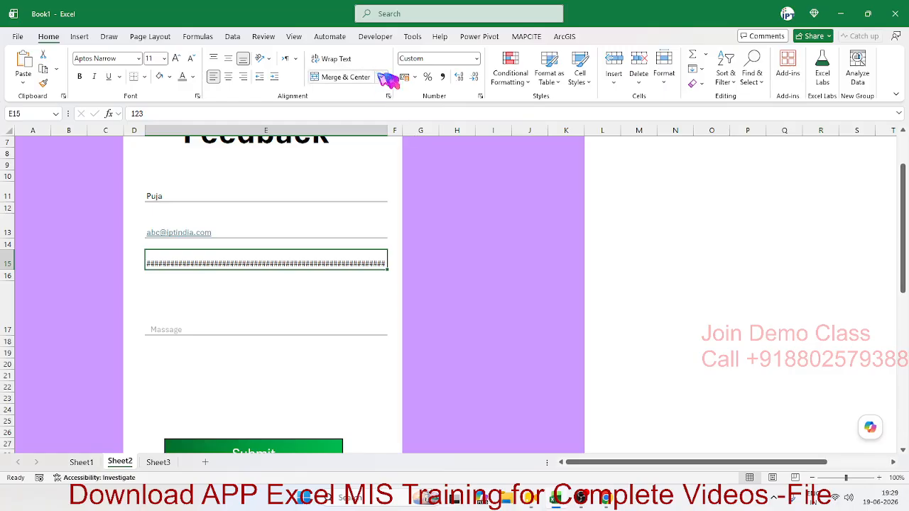
pyautogui.click(480, 96)
pyautogui.click(432, 137)
pyautogui.press('BackSpace')
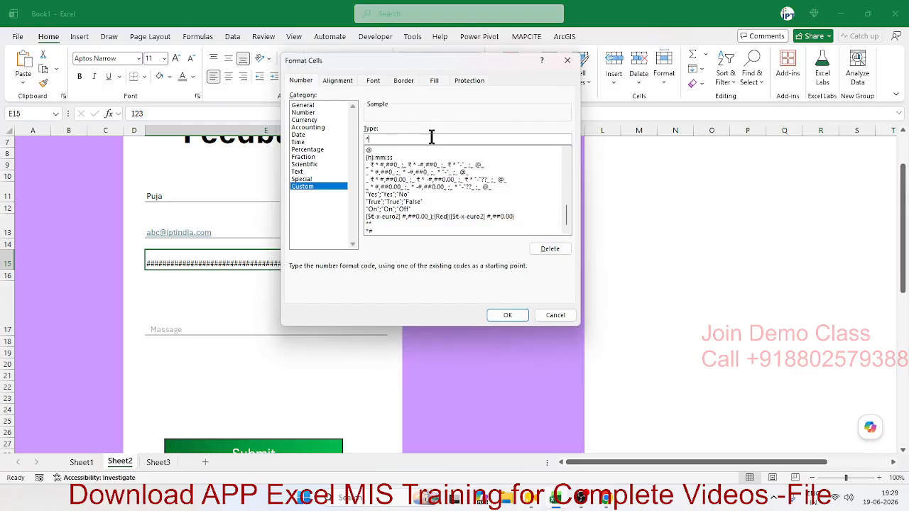
pyautogui.write('X')
pyautogui.press('Return')
# - Enter test values 846 and adasasd12 in Password cell E15 to check the X mask
pyautogui.click(295, 283)
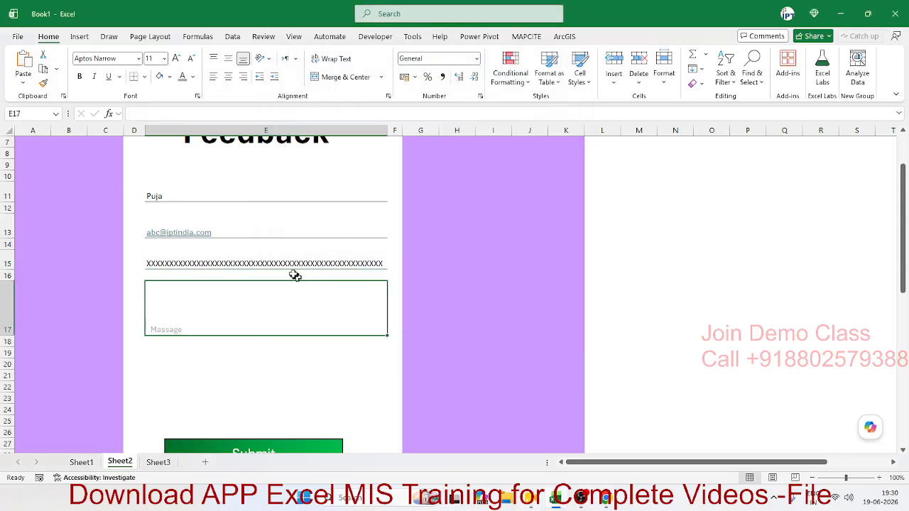
pyautogui.click(286, 260)
pyautogui.write('84685')
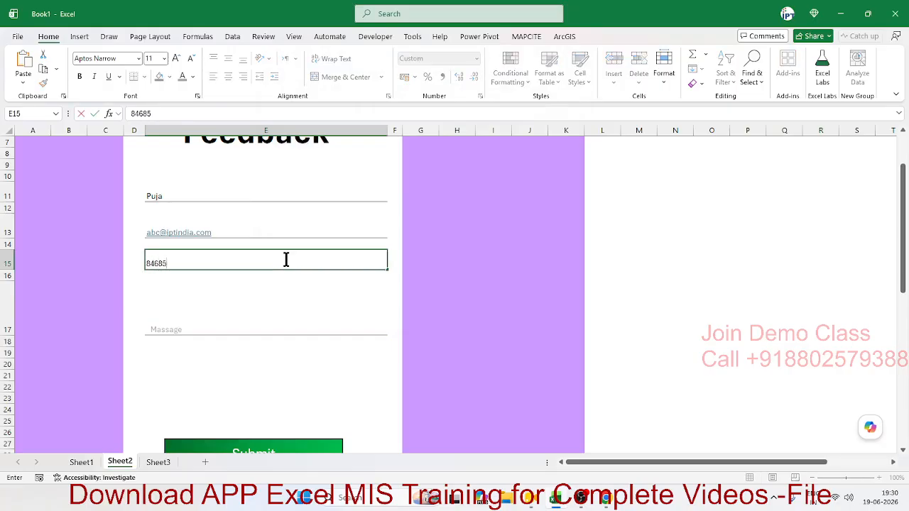
pyautogui.press('Return')
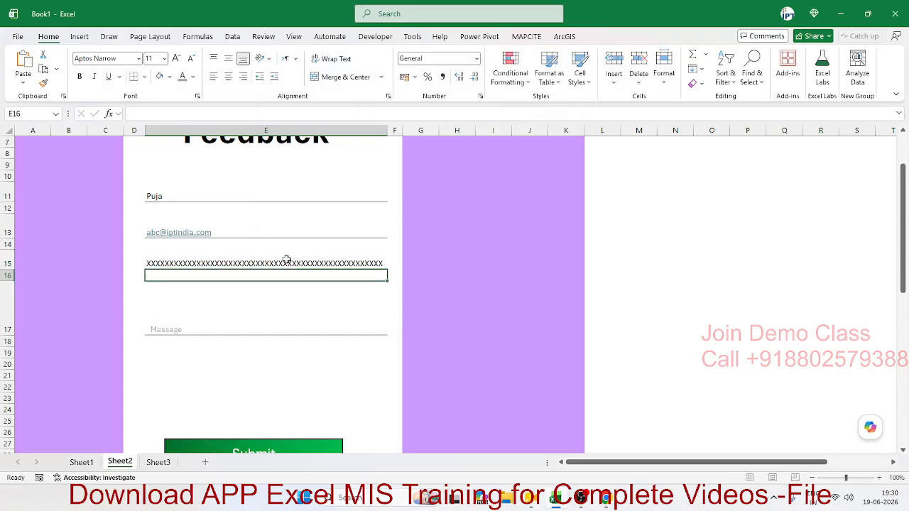
pyautogui.click(286, 259)
pyautogui.write('adas')
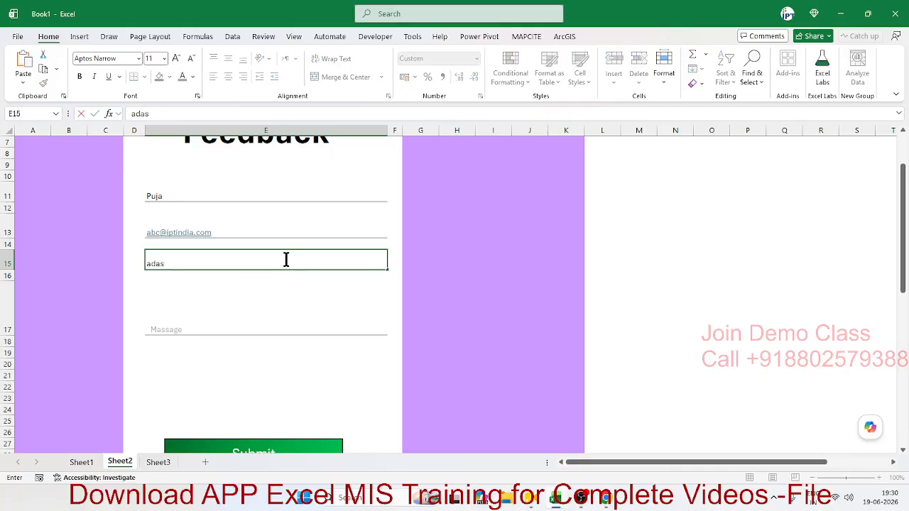
pyautogui.write('asd122')
pyautogui.hotkey('ctrl', 'Return')
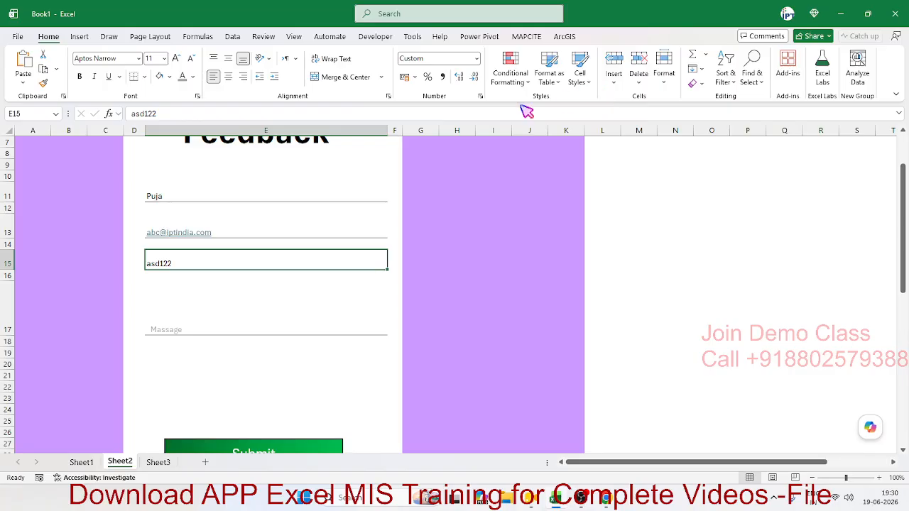
# - Extend E15's custom format to *X;*X;*X;*X so text entries are masked too
pyautogui.click(478, 97)
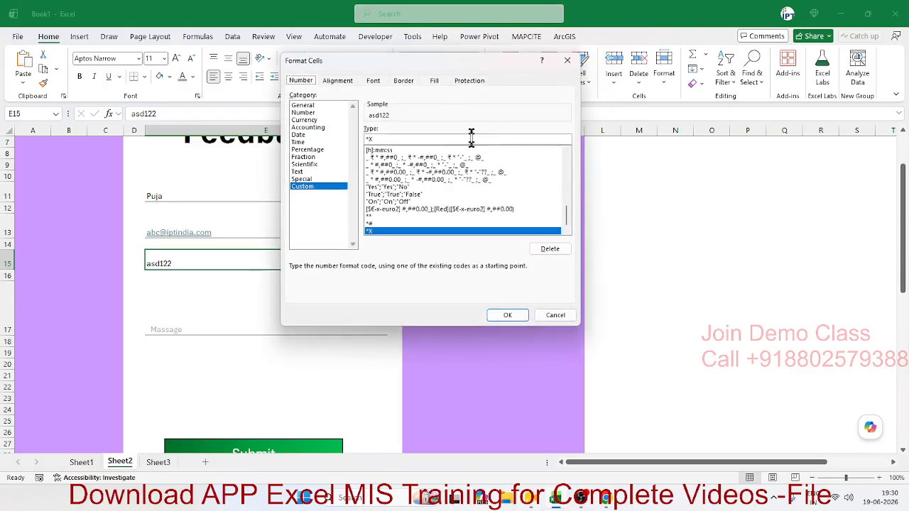
pyautogui.moveTo(391, 139); pyautogui.dragTo(368, 142)
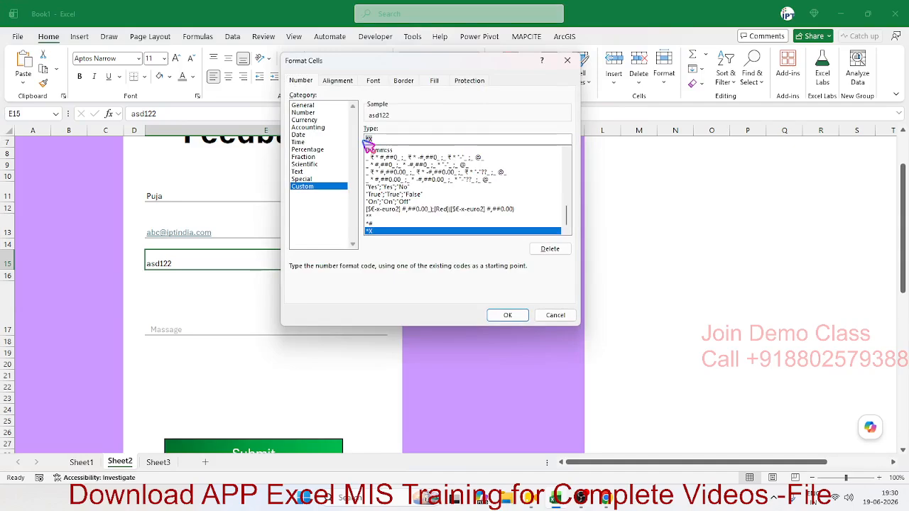
pyautogui.click(367, 140)
pyautogui.write(';*X;*X')
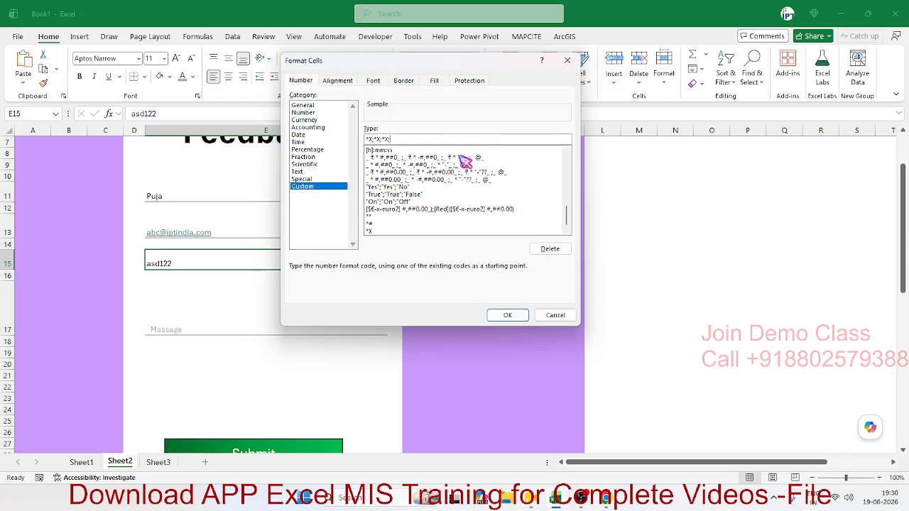
pyautogui.write('*')
pyautogui.press('Return')
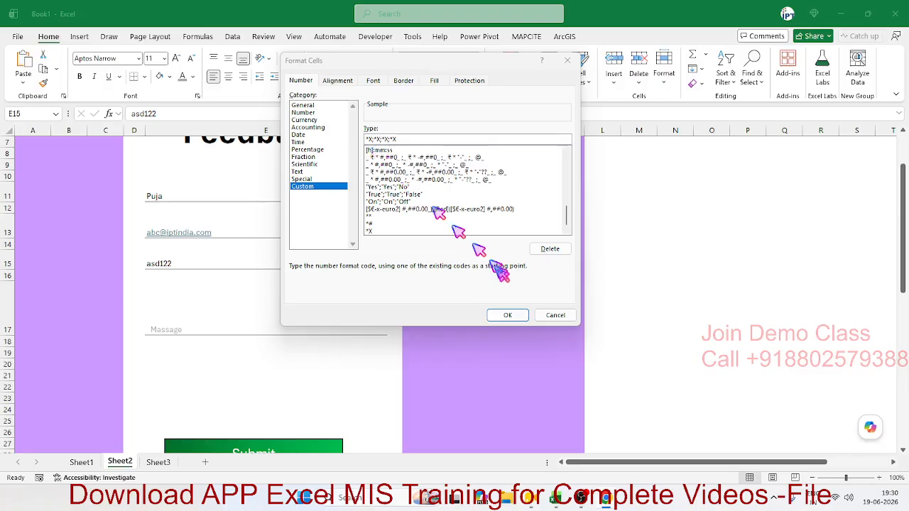
pyautogui.click(504, 317)
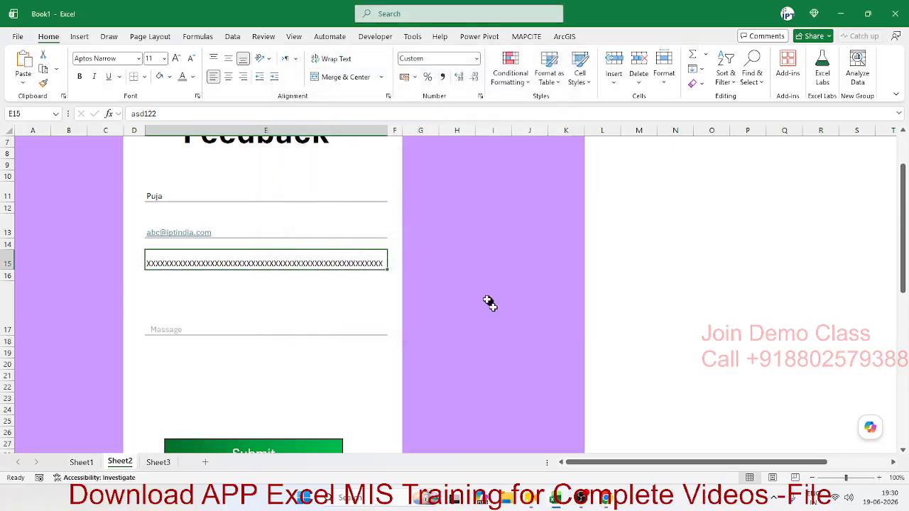
# - Test E15 with 152, asd and sdfsd, then clear the cell
pyautogui.press('F2')
pyautogui.write('152')
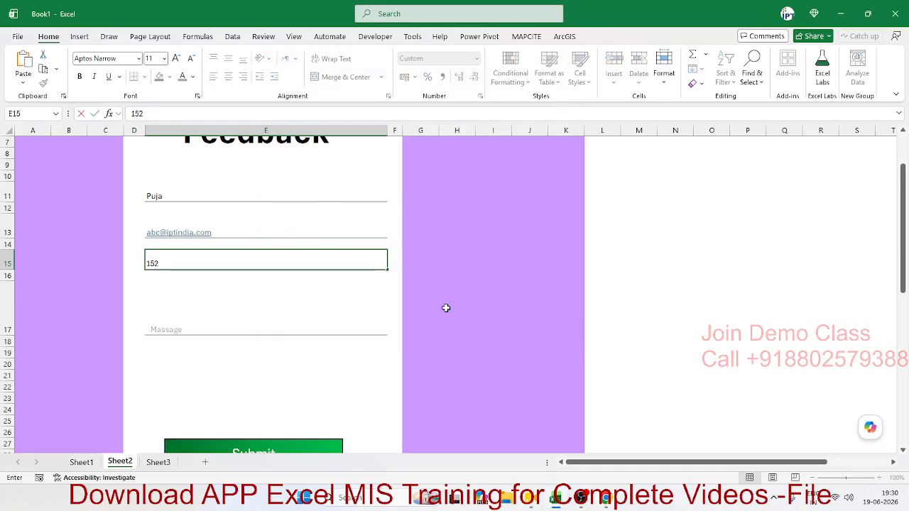
pyautogui.press('Return')
pyautogui.press('Up')
pyautogui.write('asd')
pyautogui.press('Return')
pyautogui.press('Up')
pyautogui.write('sdfsd')
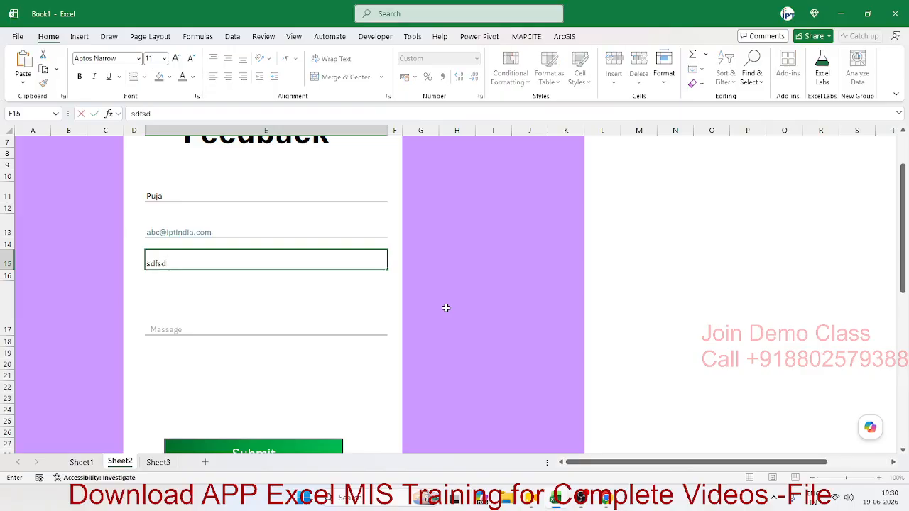
pyautogui.press('Return')
pyautogui.press('Up')
pyautogui.press('Delete')
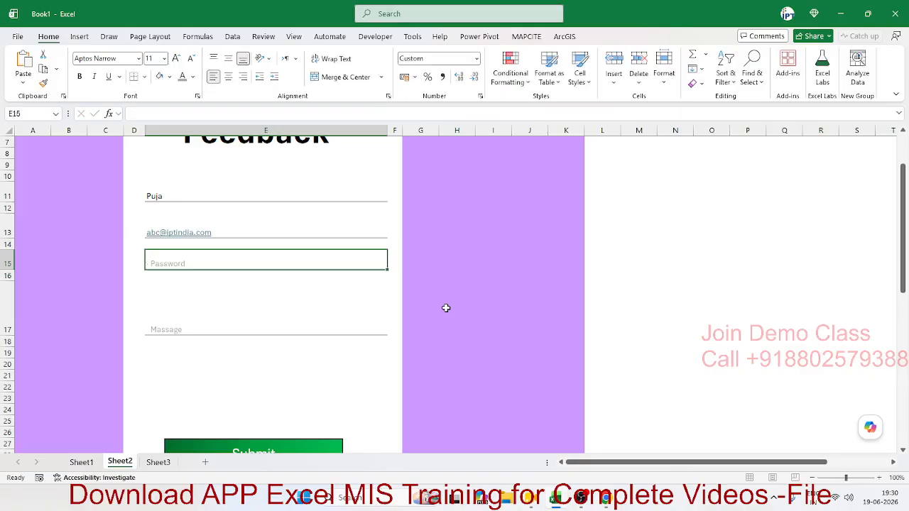
# - Delete the sample name in E11 and the sample email in E13
pyautogui.click(212, 311)
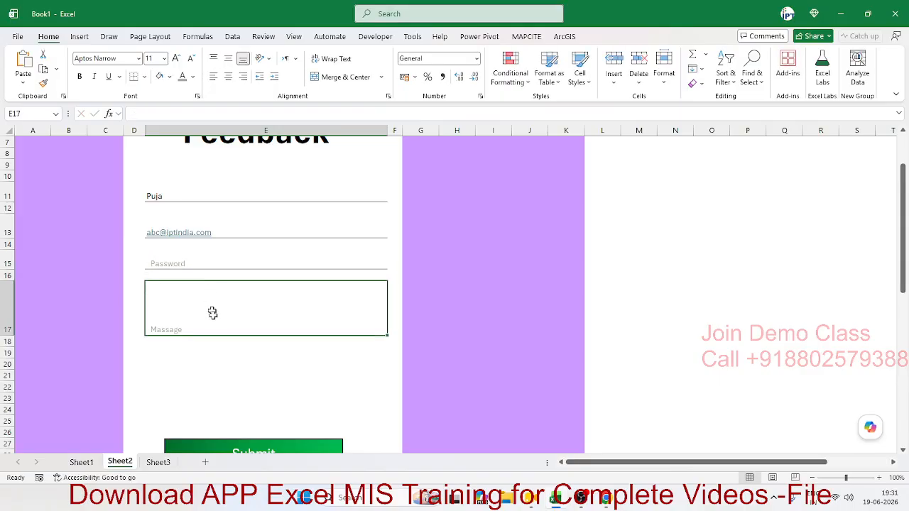
pyautogui.scroll(2, 214, 314)
pyautogui.scroll(-5, 213, 316)
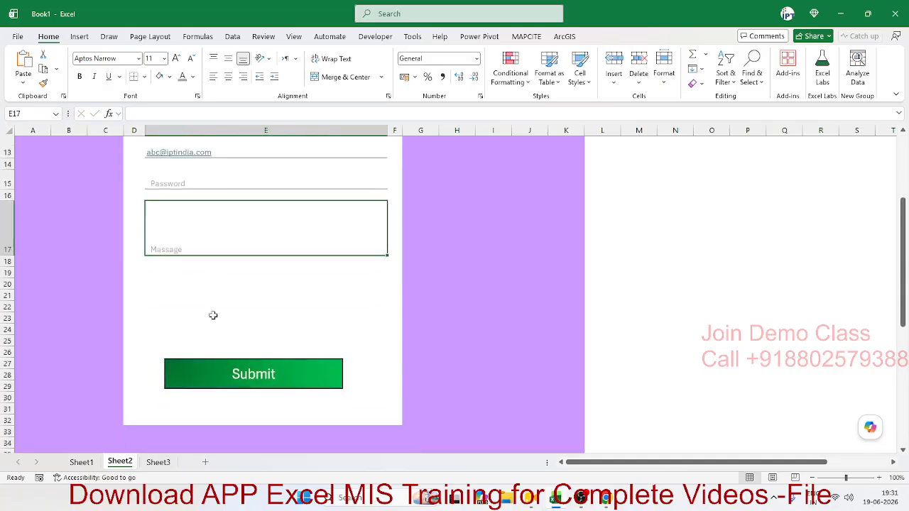
pyautogui.scroll(5, 213, 317)
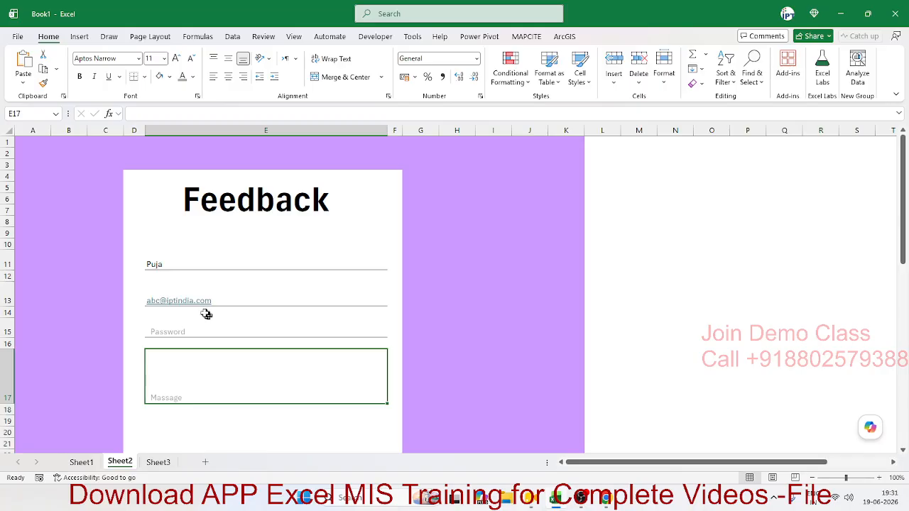
pyautogui.click(203, 311)
pyautogui.click(208, 260)
pyautogui.press('Delete')
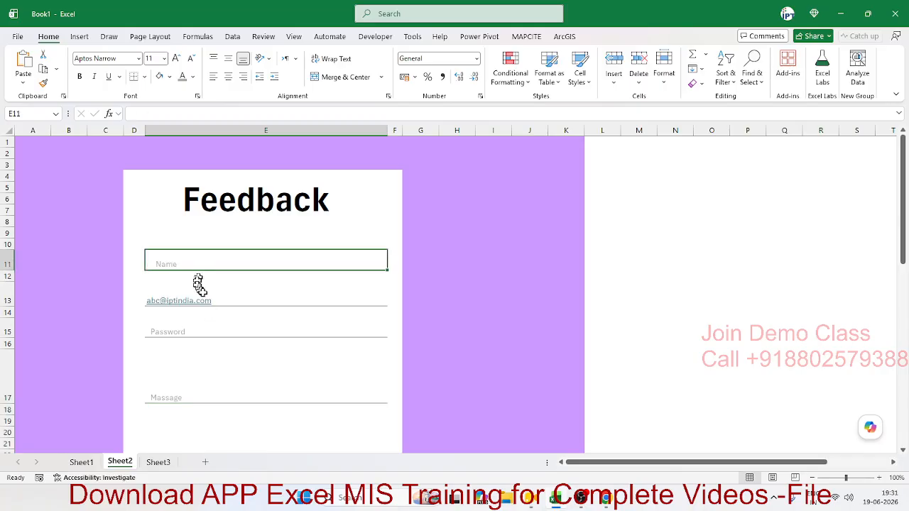
pyautogui.click(202, 294)
pyautogui.press('Delete')
pyautogui.click(196, 262)
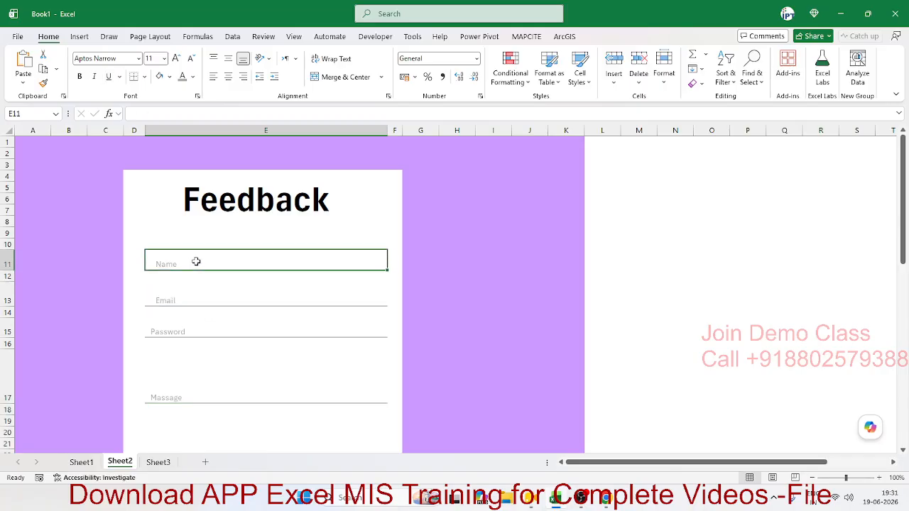
pyautogui.click(136, 259)
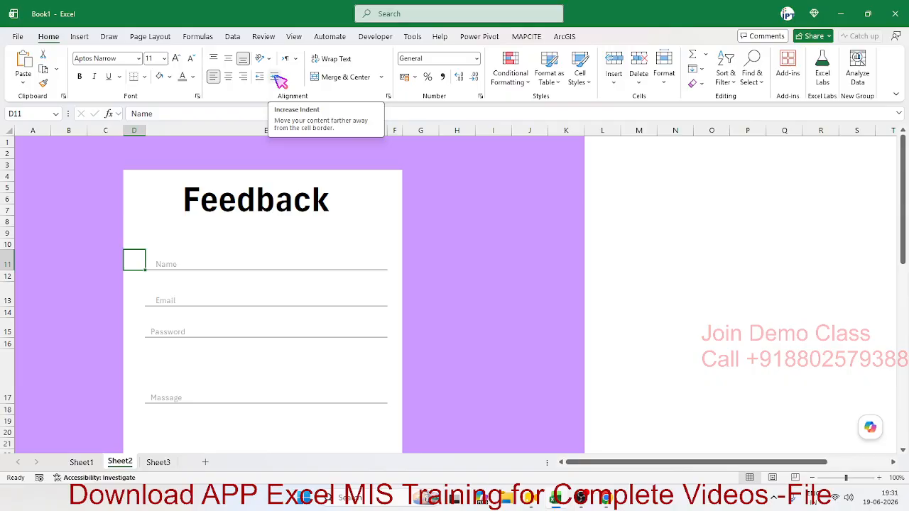
pyautogui.click(221, 258)
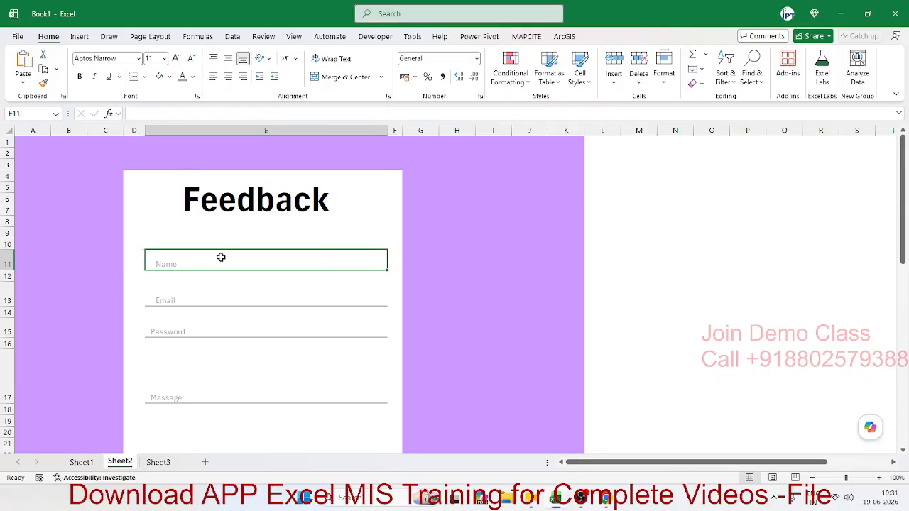
# - On Sheet3, merge B1:C1, try autofitting column A, then undo and unmerge B1:C1
pyautogui.click(158, 462)
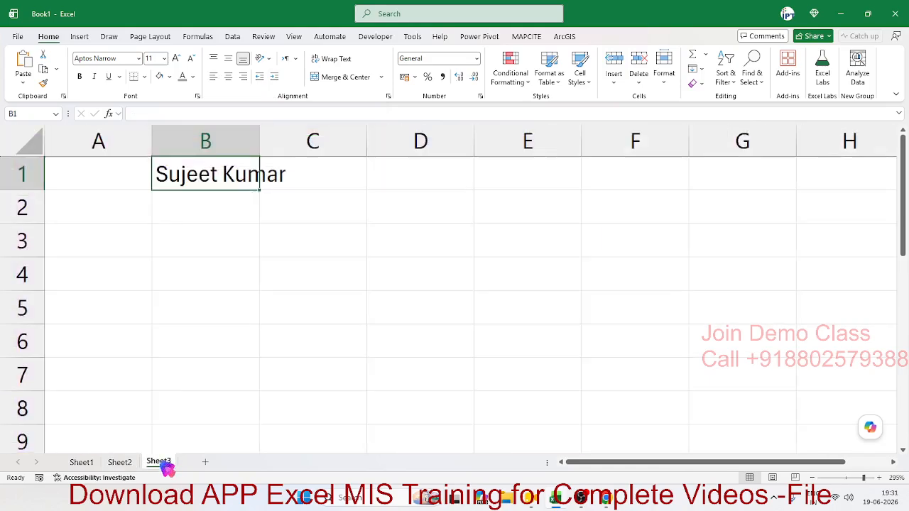
pyautogui.click(213, 295)
pyautogui.moveTo(227, 174); pyautogui.dragTo(301, 171)
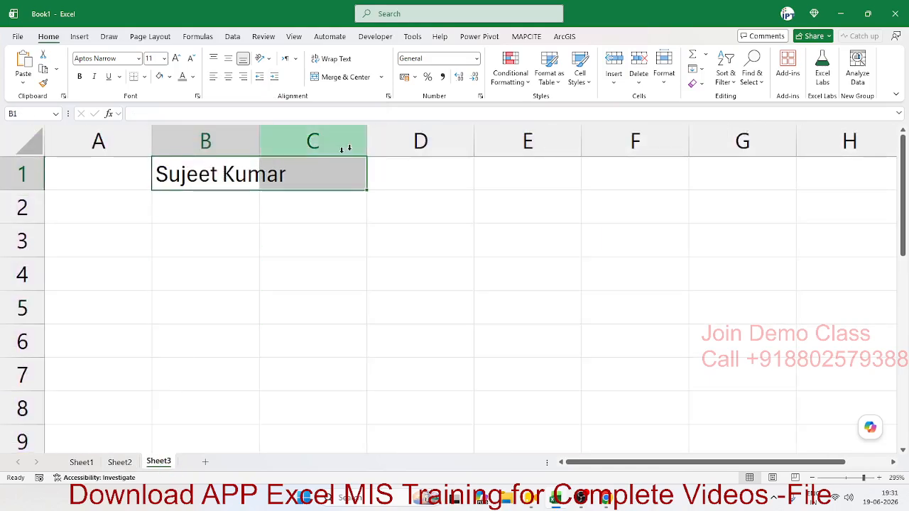
pyautogui.click(374, 82)
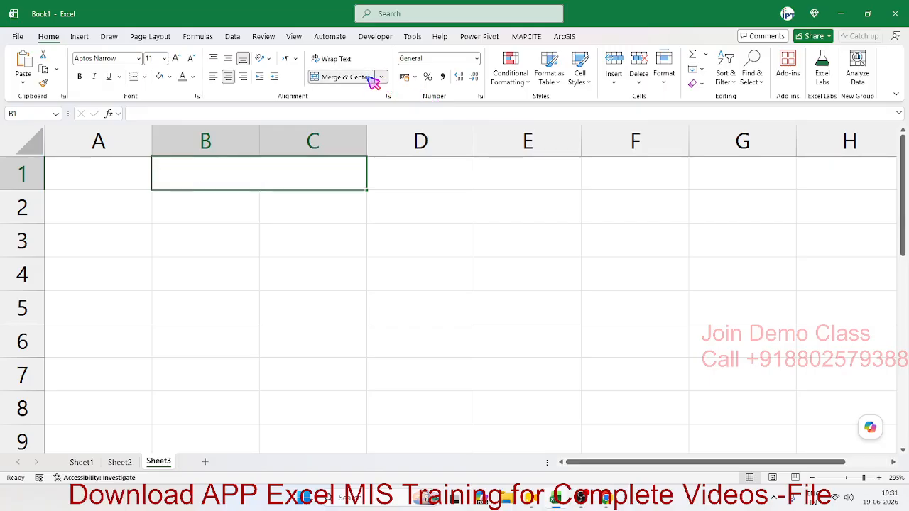
pyautogui.click(293, 211)
pyautogui.click(136, 177)
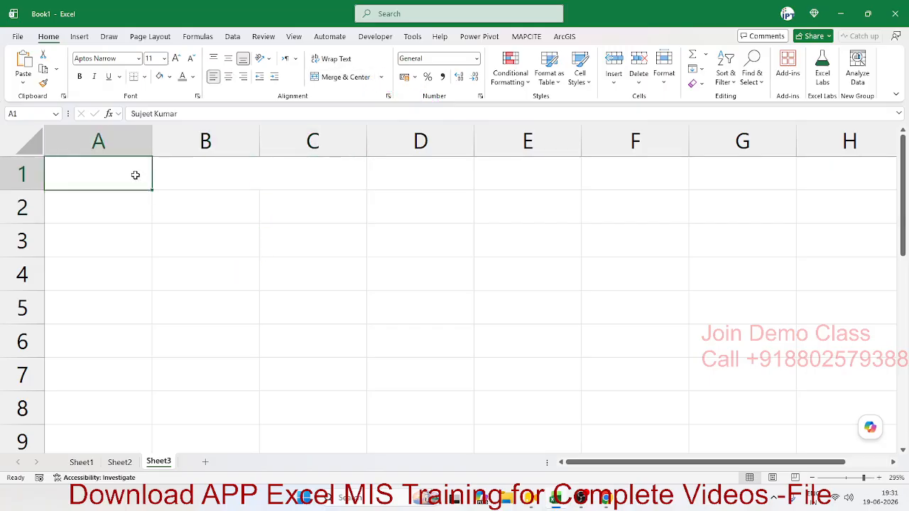
pyautogui.doubleClick(152, 149)
pyautogui.click(174, 143)
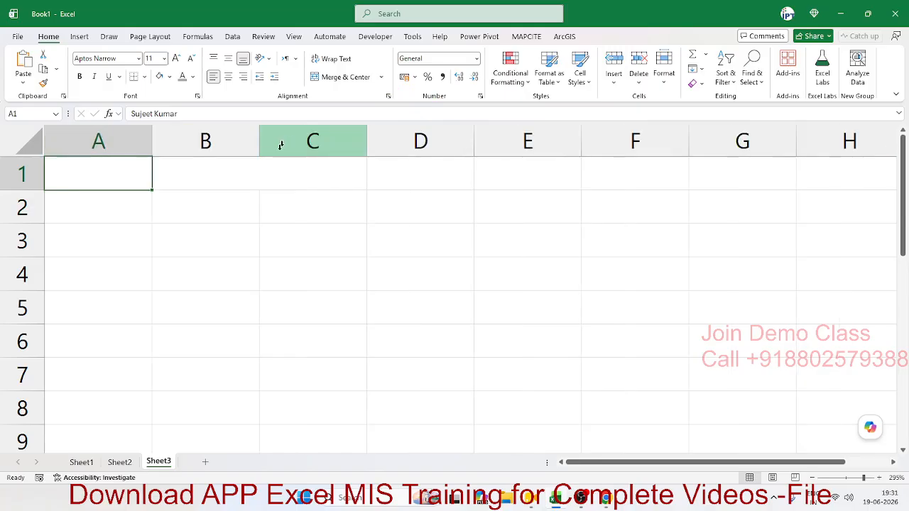
pyautogui.click(262, 185)
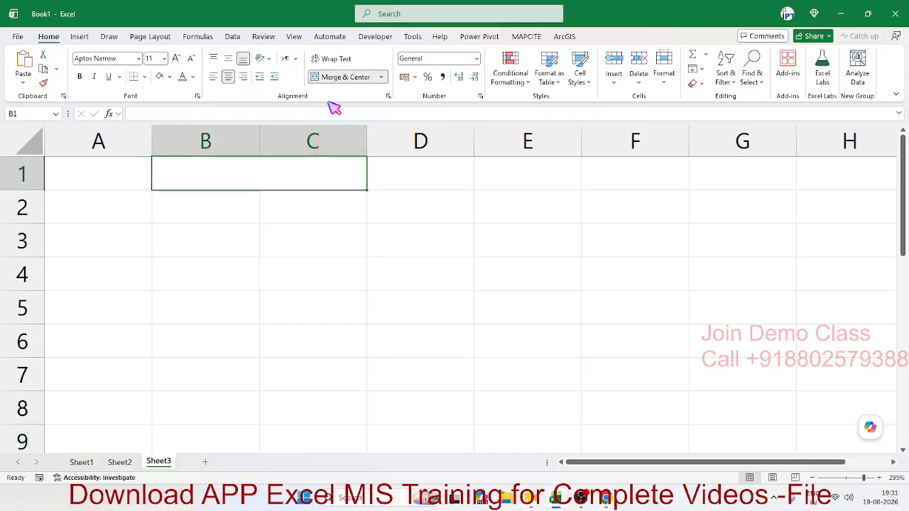
pyautogui.click(334, 80)
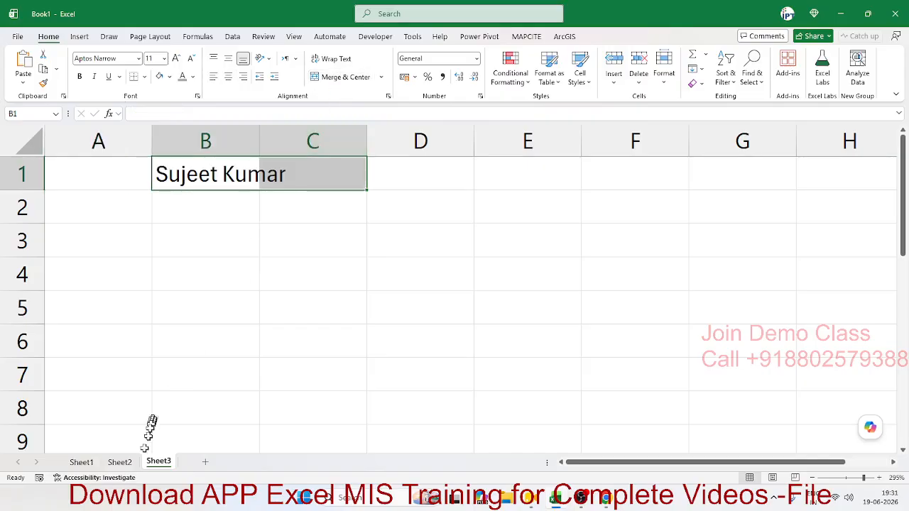
# - Review the Sheet2 feedback form cells, then add a new blank Sheet4 after Sheet3
pyautogui.click(119, 461)
pyautogui.click(214, 294)
pyautogui.click(321, 130)
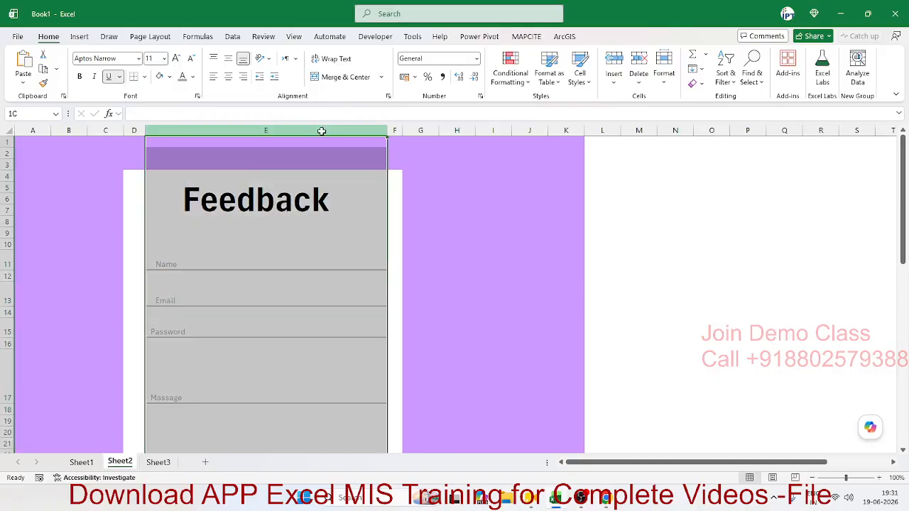
pyautogui.click(338, 255)
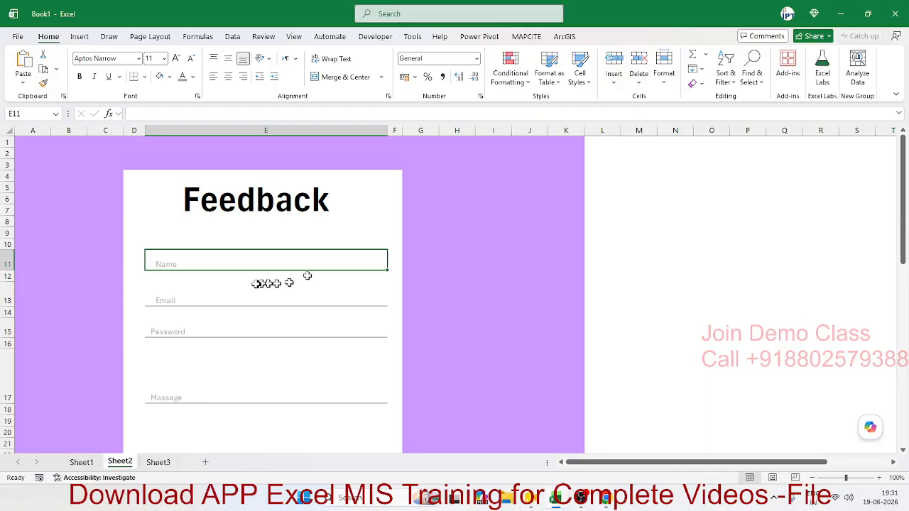
pyautogui.click(139, 257)
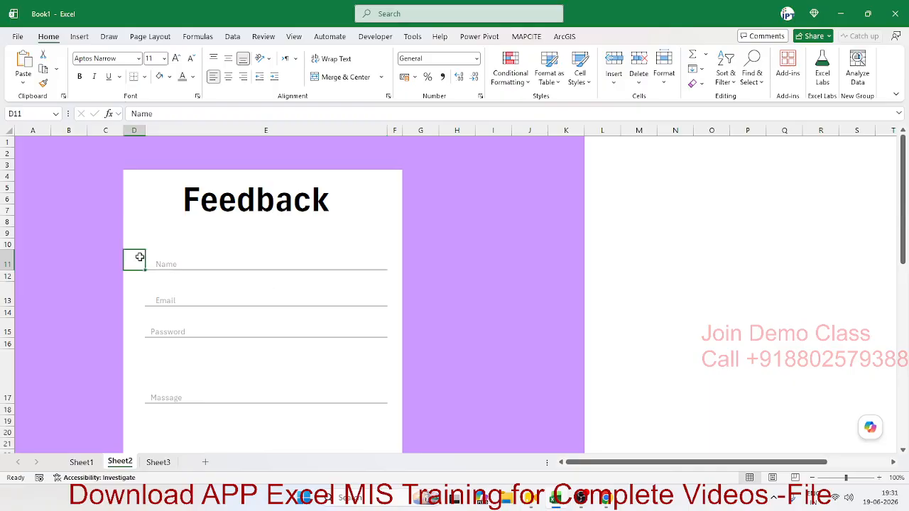
pyautogui.click(165, 334)
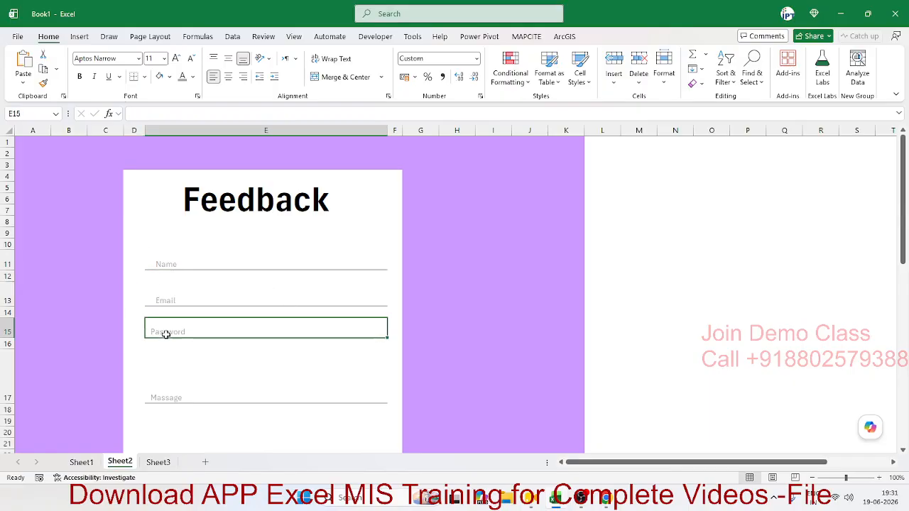
pyautogui.click(173, 377)
pyautogui.scroll(-4, 178, 387)
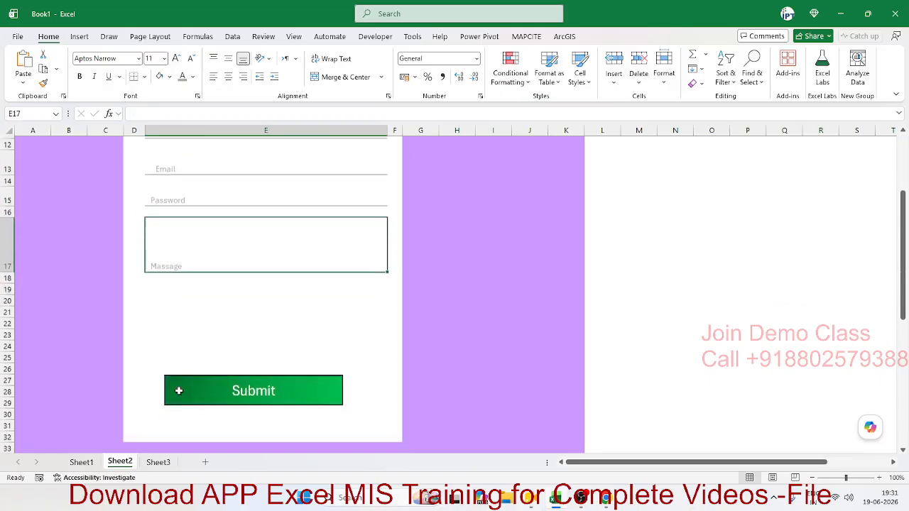
pyautogui.scroll(4, 179, 391)
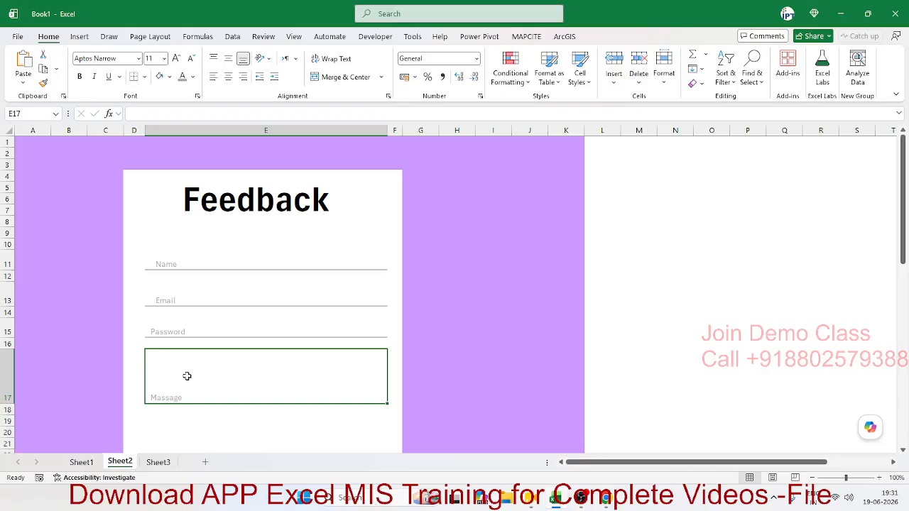
pyautogui.click(159, 462)
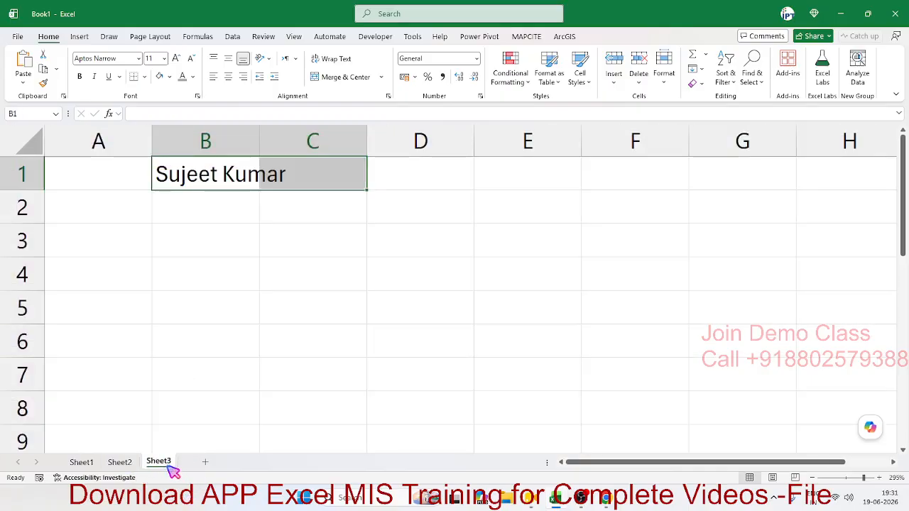
pyautogui.click(205, 462)
# - Enter the 'Name' heading in A6 and the first name in A7, copied down to row 20
pyautogui.click(42, 197)
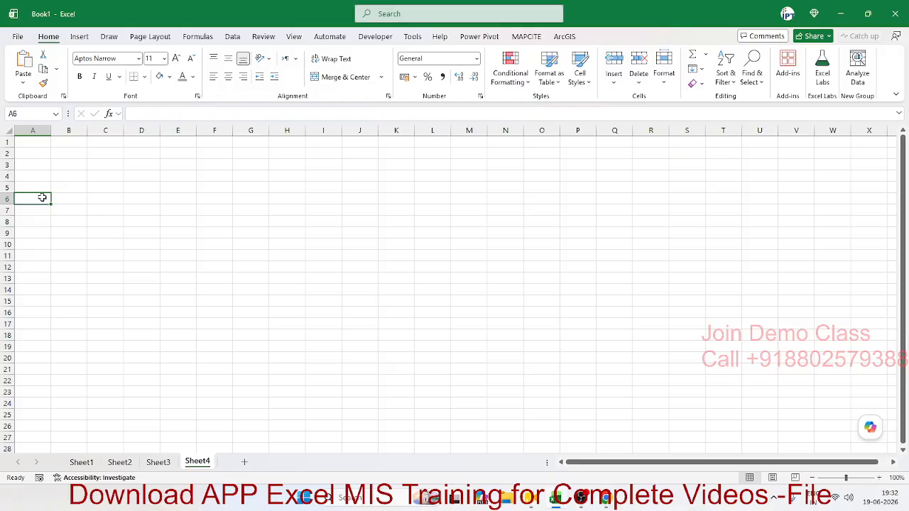
pyautogui.write('Name')
pyautogui.press('Return')
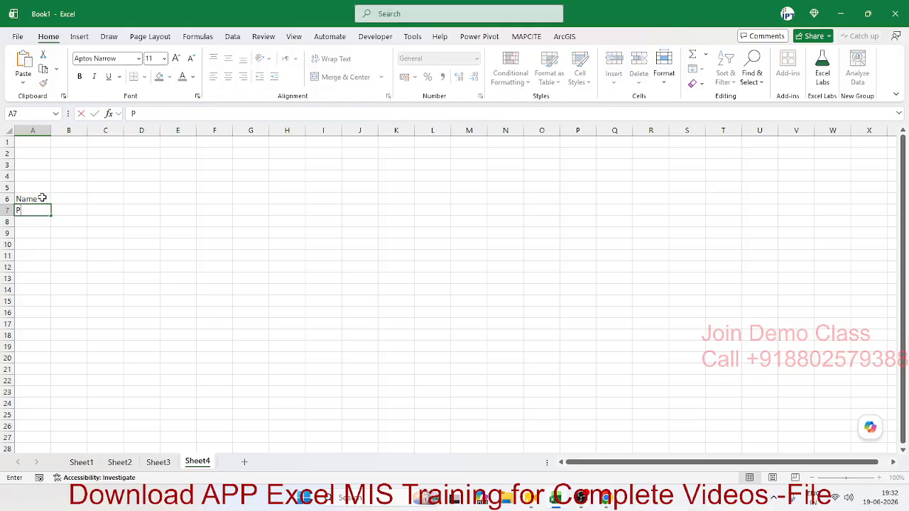
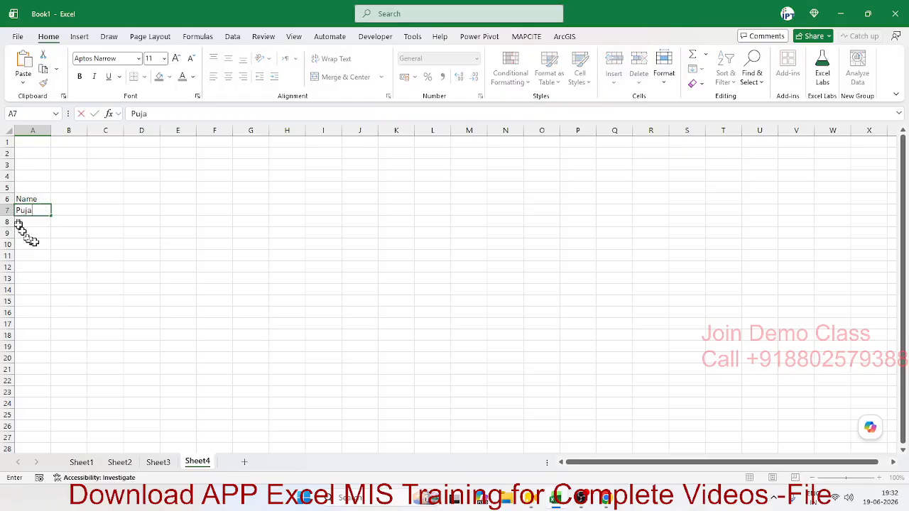
pyautogui.click(26, 243)
pyautogui.click(39, 210)
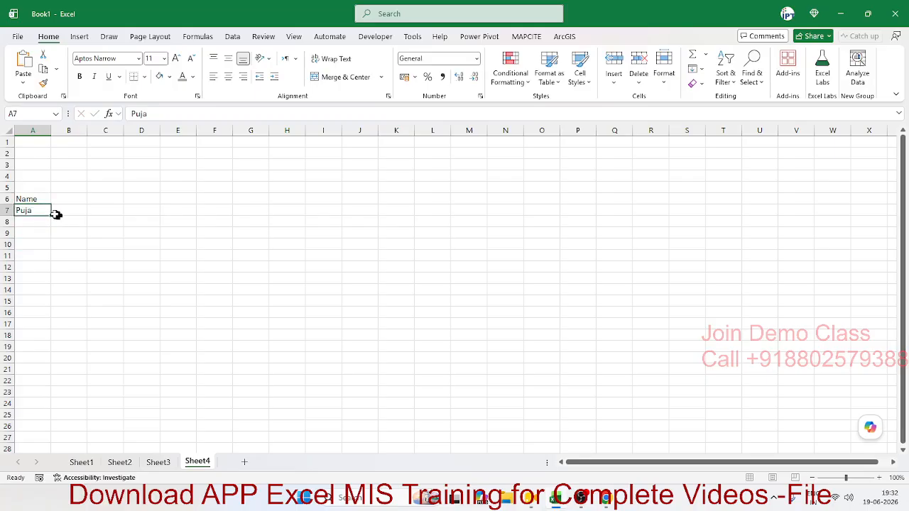
pyautogui.moveTo(52, 215); pyautogui.dragTo(71, 359)
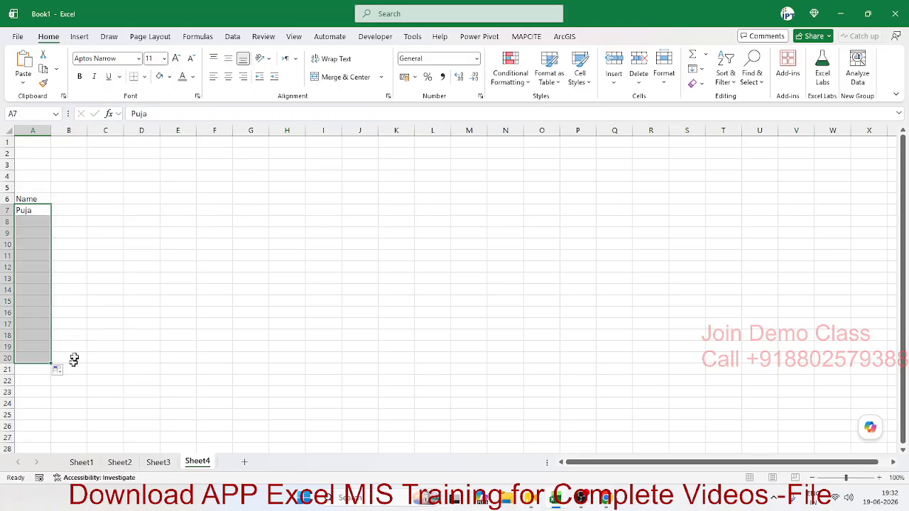
# - Complete A7's full name, fill A8:A20 from the custom name list, and autofit column A
pyautogui.doubleClick(44, 209)
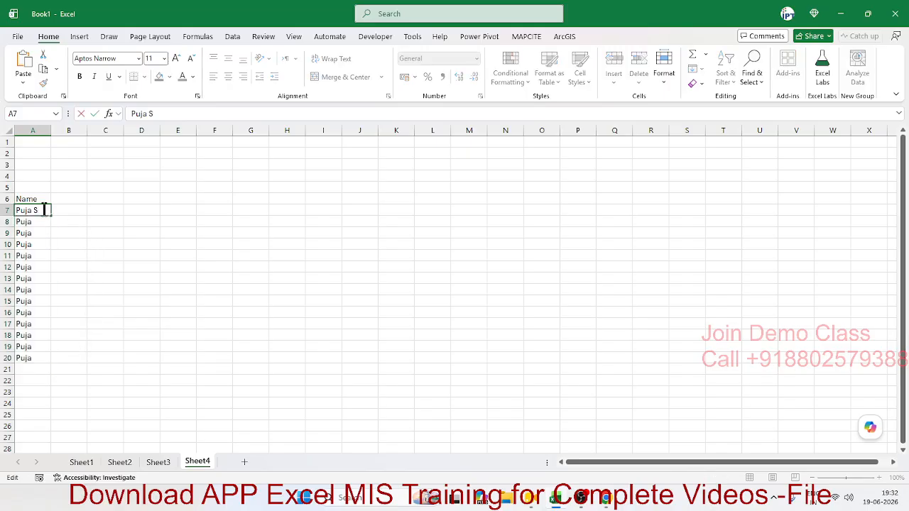
pyautogui.press('Return')
pyautogui.click(47, 211)
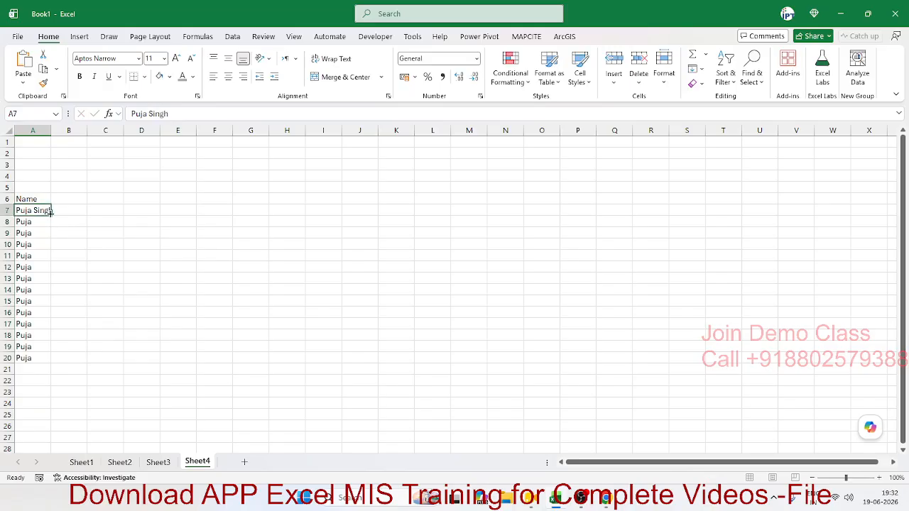
pyautogui.doubleClick(50, 213)
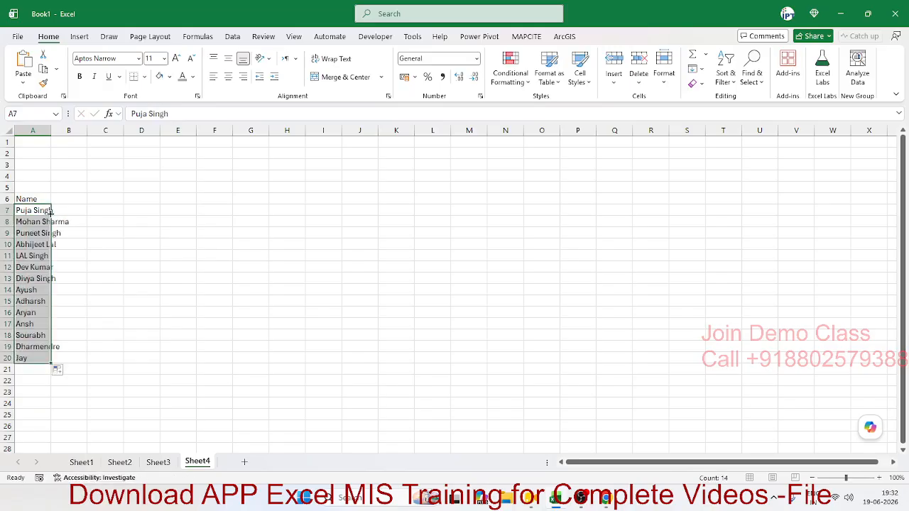
pyautogui.doubleClick(50, 133)
pyautogui.click(100, 200)
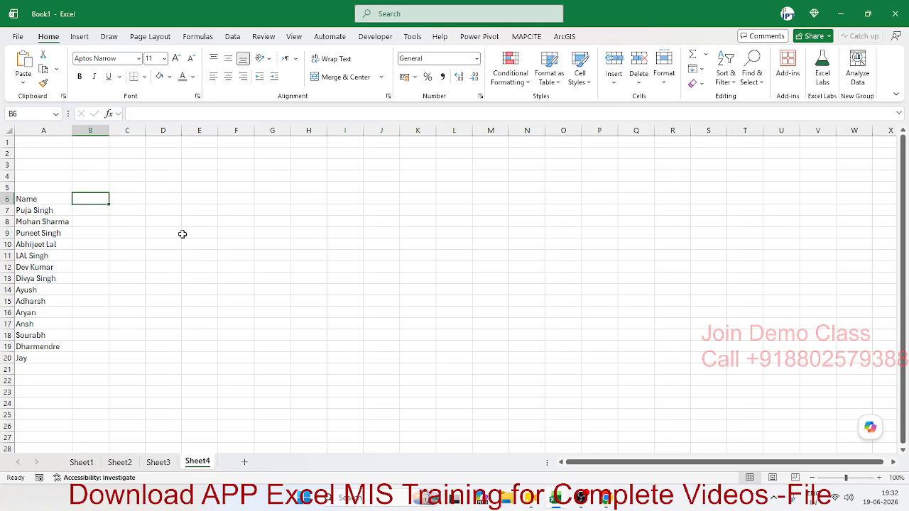
# - Enter 1/5 in B6 as 01-May and fill the dates across to 31-May in AF6
pyautogui.write('1/5')
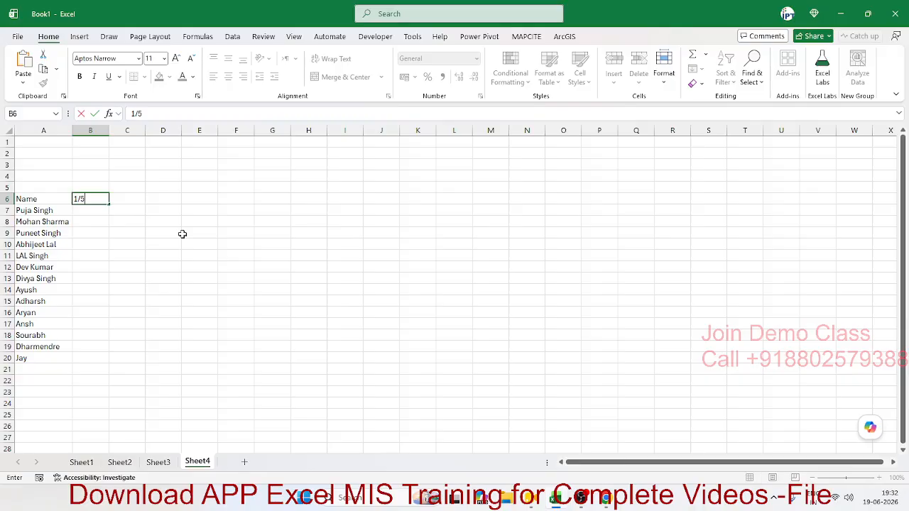
pyautogui.press('Return')
pyautogui.press('Up')
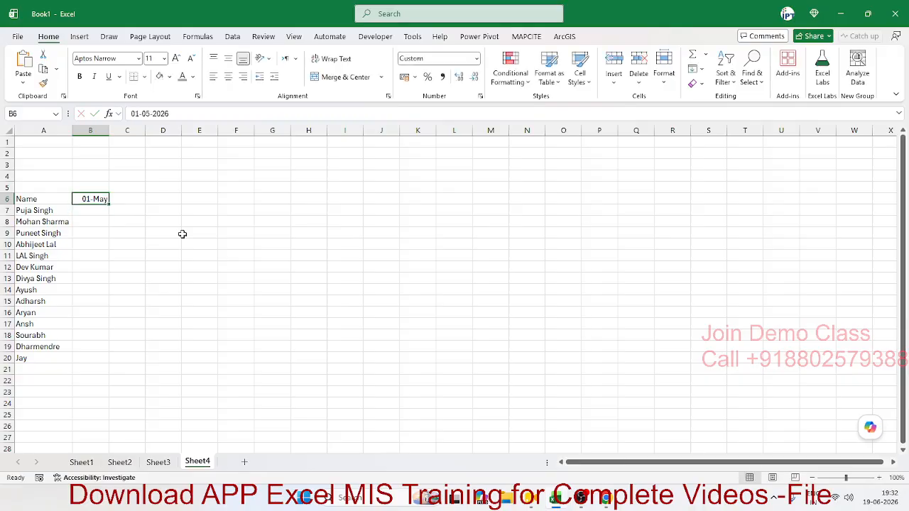
pyautogui.write('5')
pyautogui.press('Escape')
pyautogui.moveTo(110, 204); pyautogui.dragTo(879, 201)
pyautogui.moveTo(867, 201); pyautogui.dragTo(754, 210)
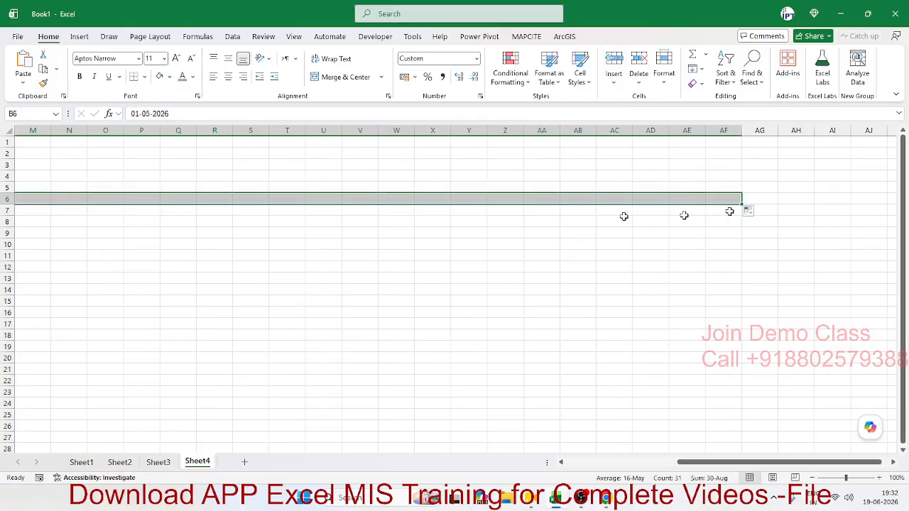
pyautogui.click(145, 213)
# - Enter a RANDBETWEEN random-digit formula in cell B7
pyautogui.press('Home')
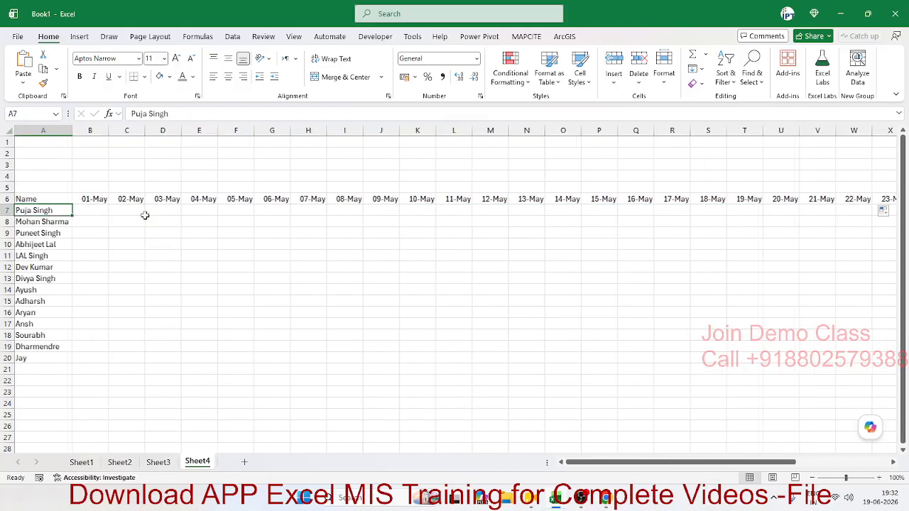
pyautogui.press('Right')
pyautogui.write('=ra')
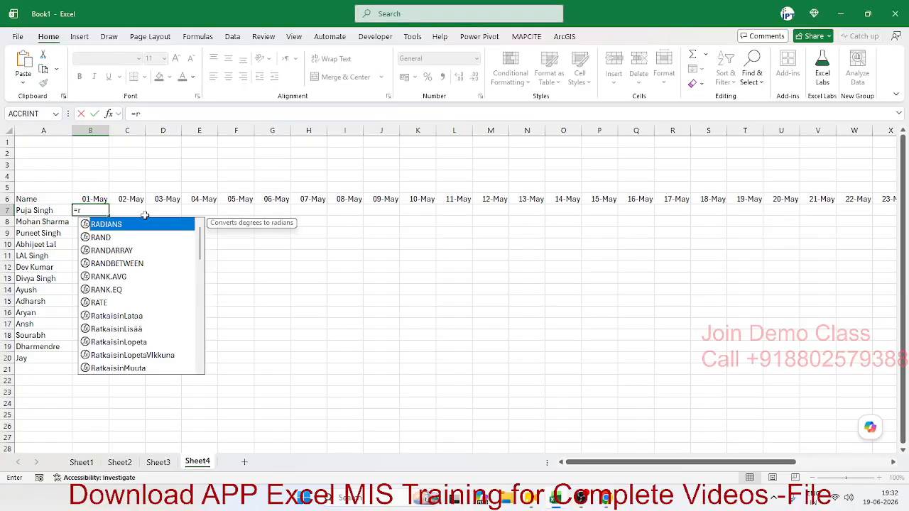
pyautogui.press('Down')
pyautogui.press('Down')
pyautogui.press('Down')
pyautogui.press('Tab')
pyautogui.write('0,')
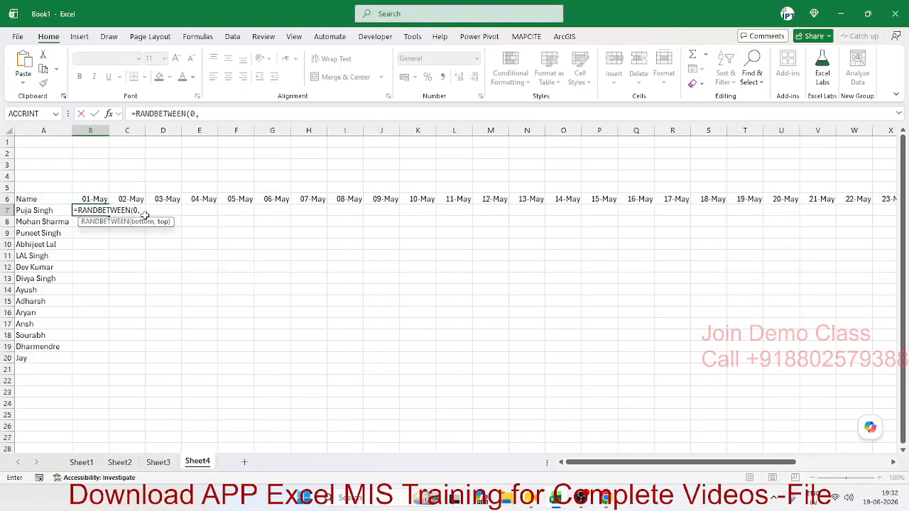
pyautogui.write('10')
pyautogui.press('Return')
# - Fill the random formula across the whole grid B7:AF20
pyautogui.press('Up')
pyautogui.press('Up')
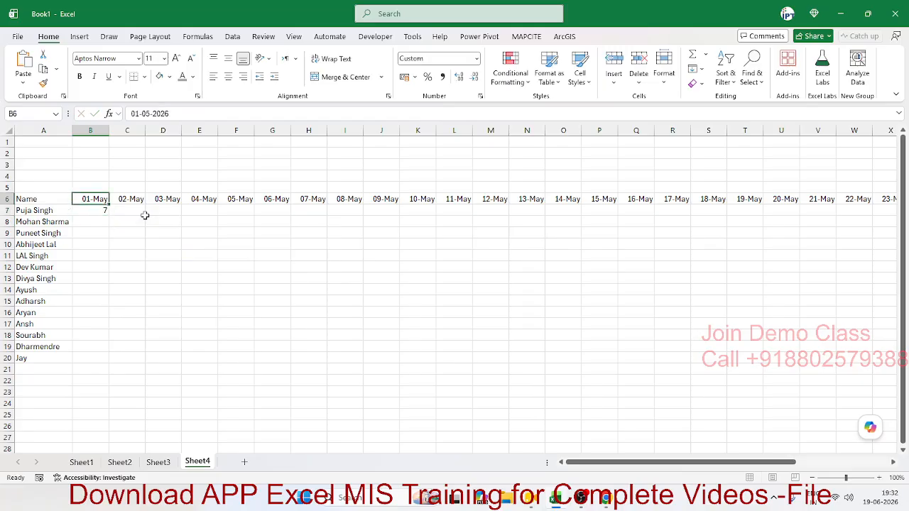
pyautogui.hotkey('ctrl', 'Right')
pyautogui.press('Down')
pyautogui.hotkey('ctrl', 'shift', 'Left')
pyautogui.hotkey('shift', 'Left')
pyautogui.hotkey('shift', 'Right')
pyautogui.hotkey('shift', 'Down')
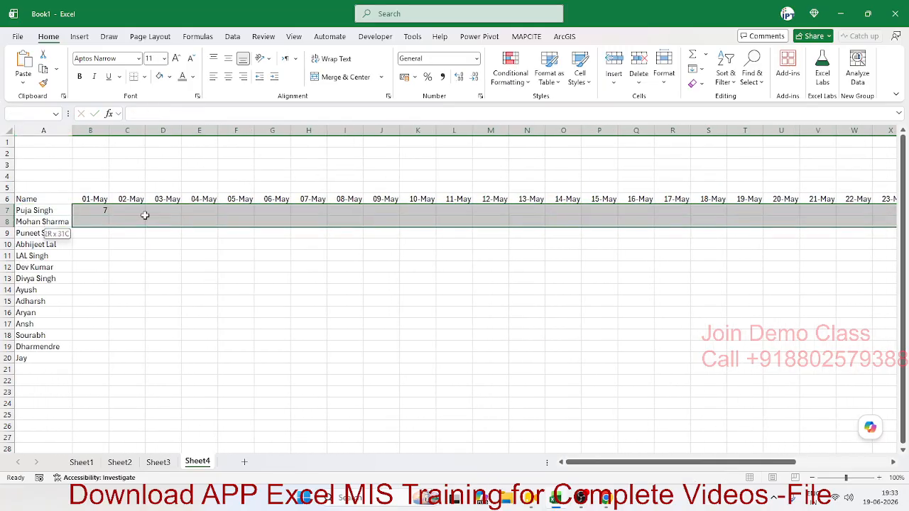
pyautogui.hotkey('shift', 'Down')
pyautogui.hotkey('shift', 'Down')
pyautogui.hotkey('shift', 'Down')
pyautogui.hotkey('shift', 'Down')
pyautogui.hotkey('shift', 'Down')
pyautogui.hotkey('shift', 'Down')
pyautogui.hotkey('shift', 'Down')
pyautogui.hotkey('shift', 'Down')
pyautogui.hotkey('shift', 'Down')
pyautogui.hotkey('shift', 'Down')
pyautogui.hotkey('shift', 'Down')
pyautogui.hotkey('shift', 'Down')
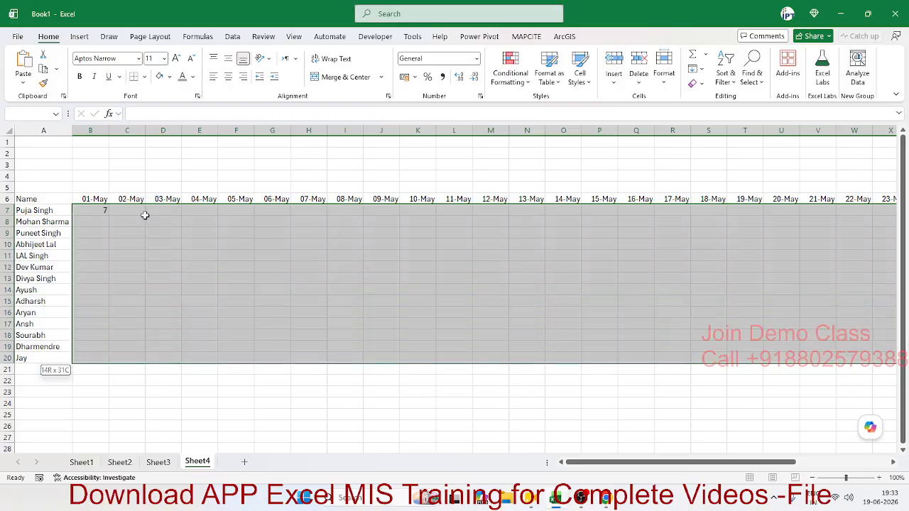
pyautogui.hotkey('ctrl', 'r')
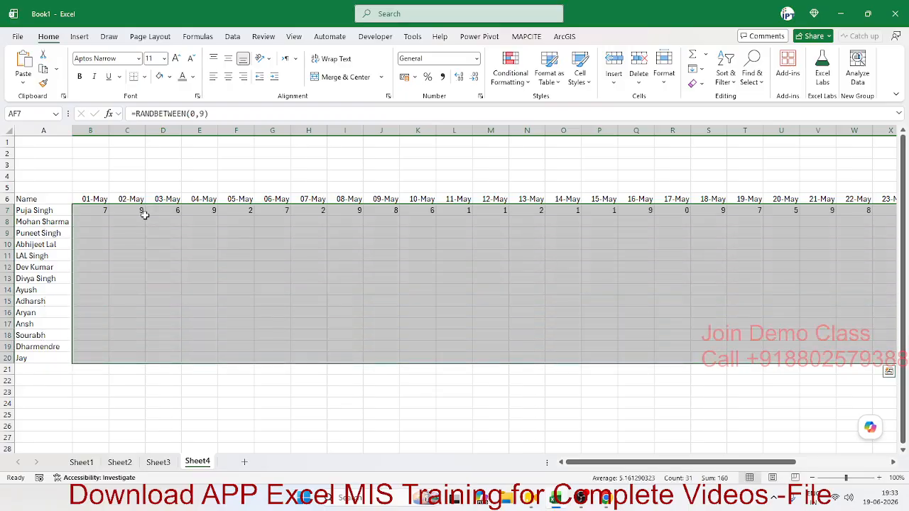
pyautogui.hotkey('ctrl', 'd')
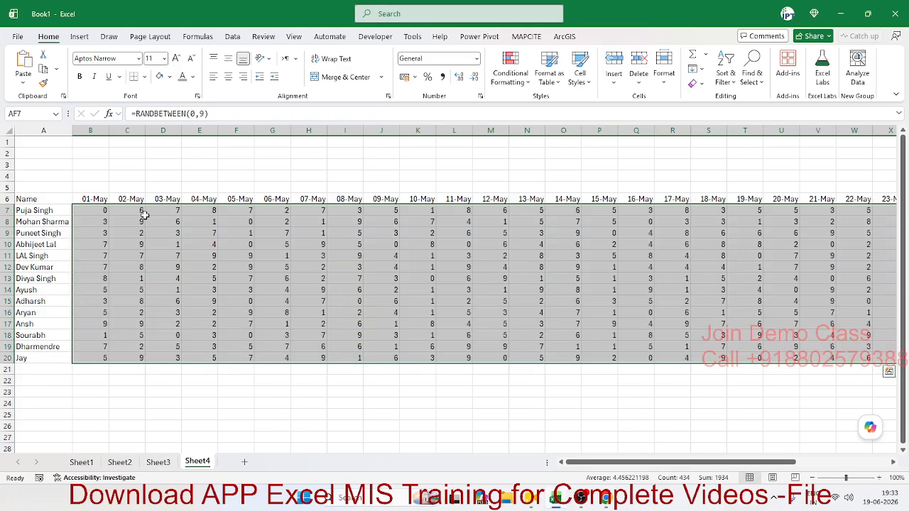
# - Copy B7:AF20 and paste it back as fixed values
pyautogui.hotkey('ctrl', 'c')
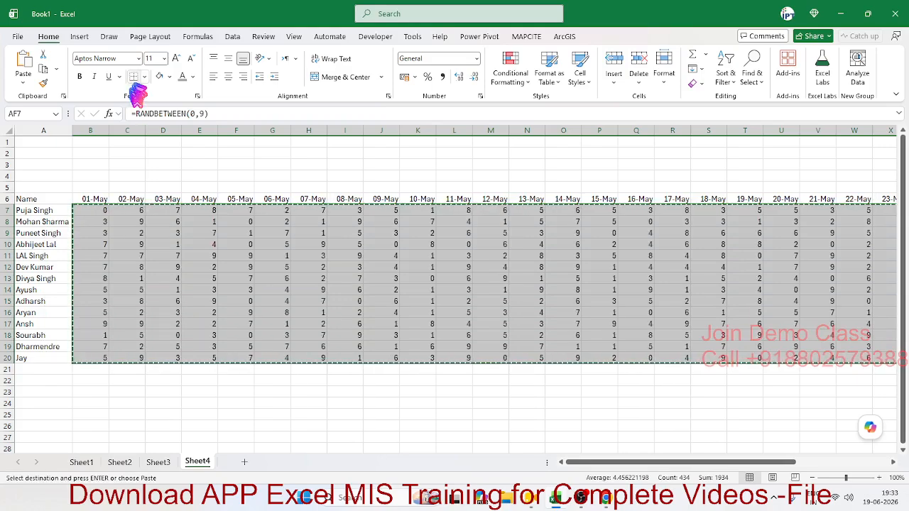
pyautogui.click(24, 80)
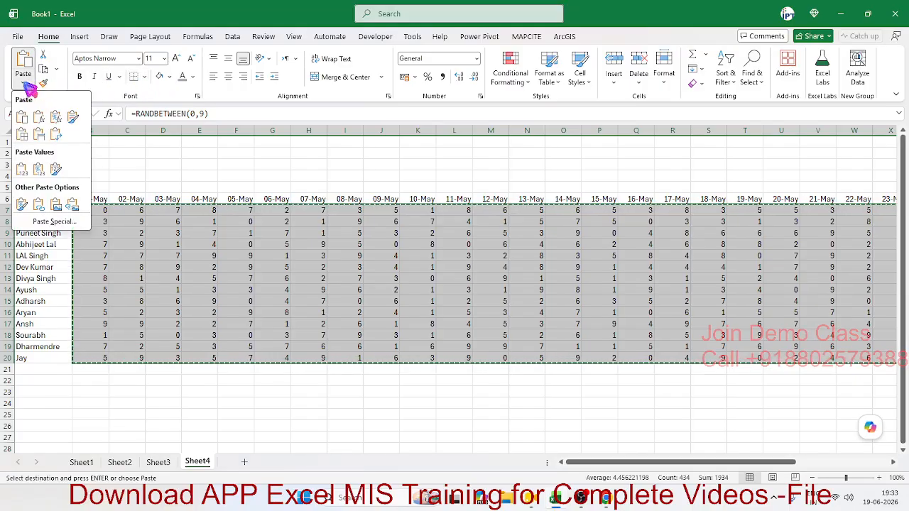
pyautogui.click(22, 168)
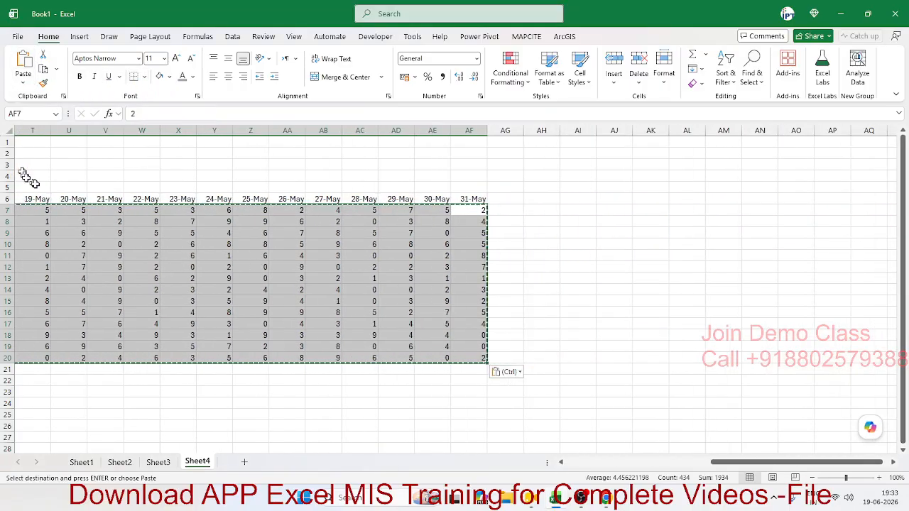
pyautogui.click(62, 220)
pyautogui.press('Escape')
pyautogui.press('Home')
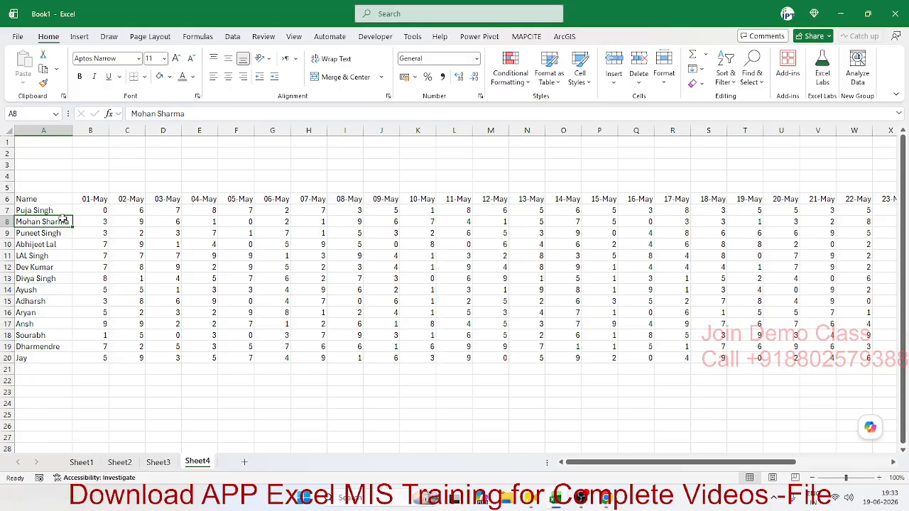
pyautogui.click(55, 211)
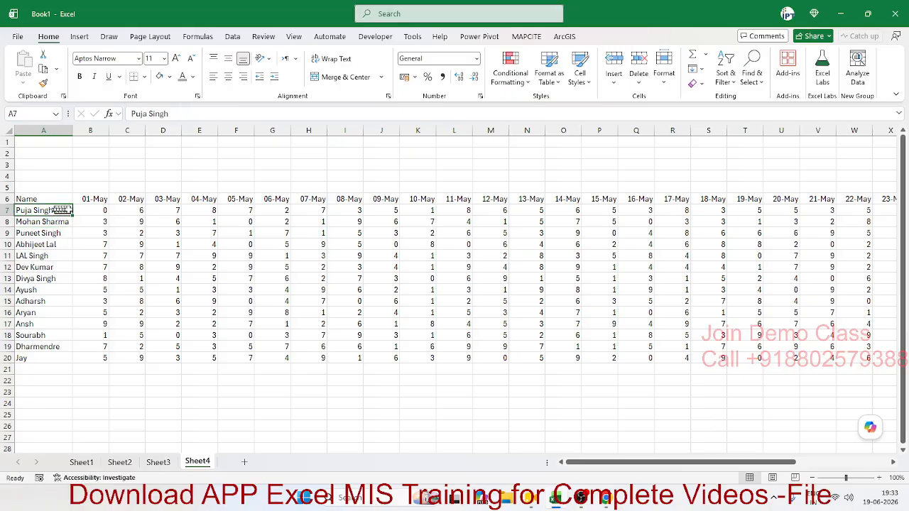
pyautogui.click(85, 198)
pyautogui.click(85, 212)
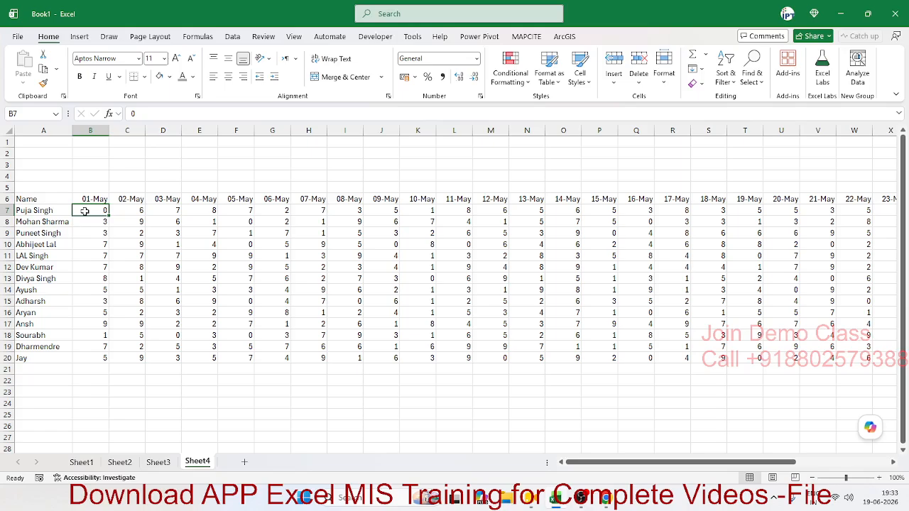
pyautogui.press('Up')
pyautogui.press('Left')
pyautogui.hotkey('ctrl', 'shift', 'Right')
pyautogui.hotkey('ctrl', 'shift', 'Down')
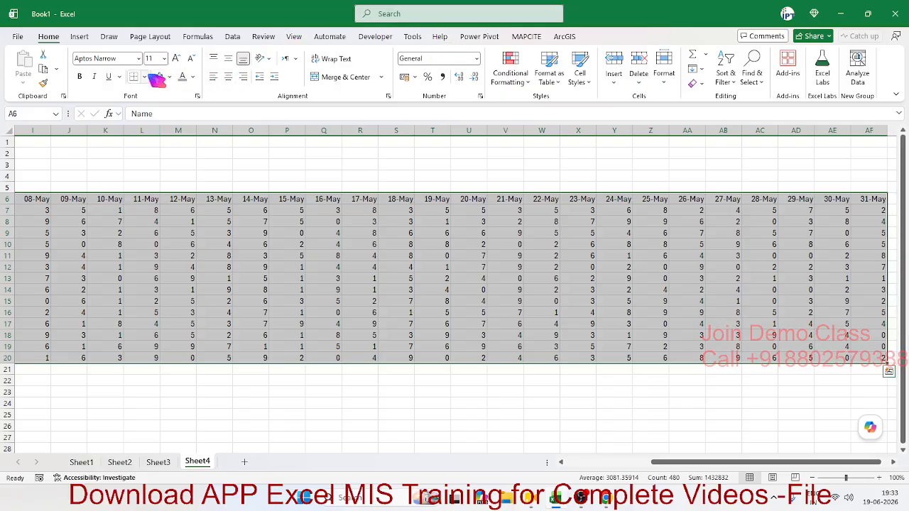
# - Apply All Borders to every cell of the attendance table
pyautogui.click(146, 76)
pyautogui.click(163, 195)
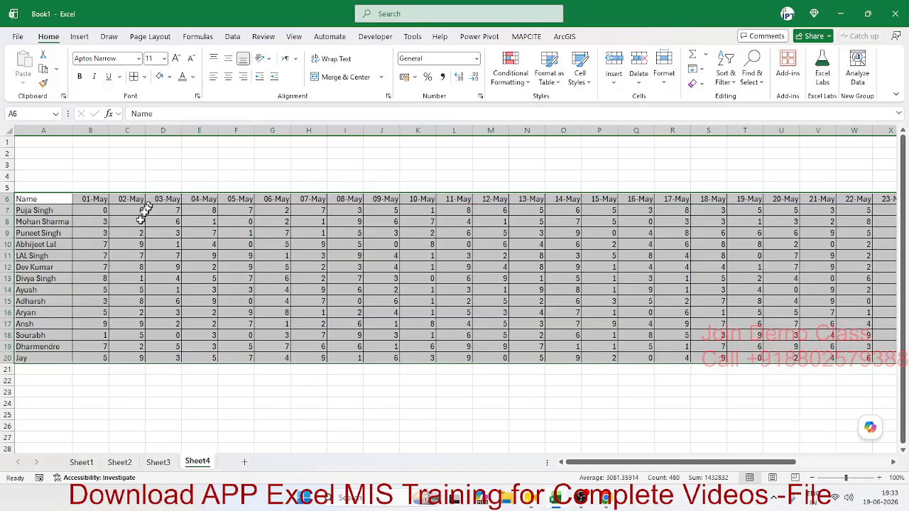
pyautogui.click(131, 233)
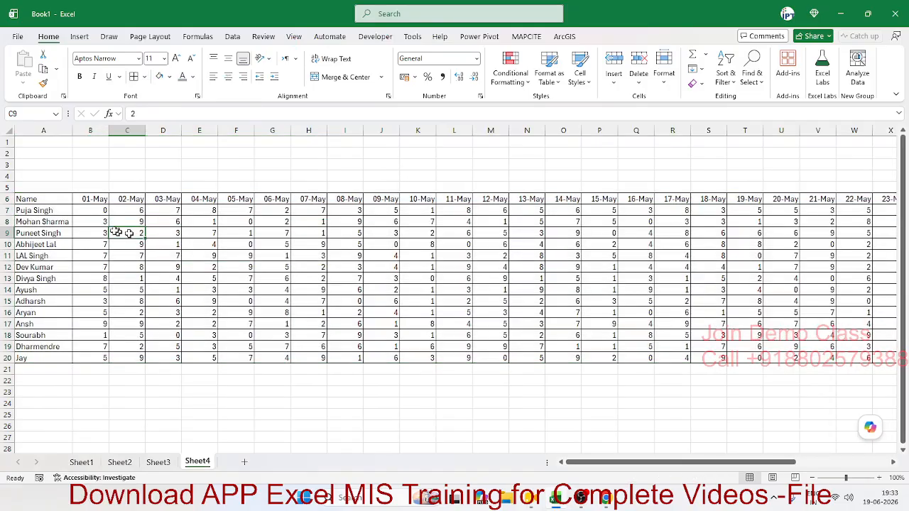
# - Select the attendance value grid B7:AF20
pyautogui.moveTo(96, 211); pyautogui.dragTo(417, 280)
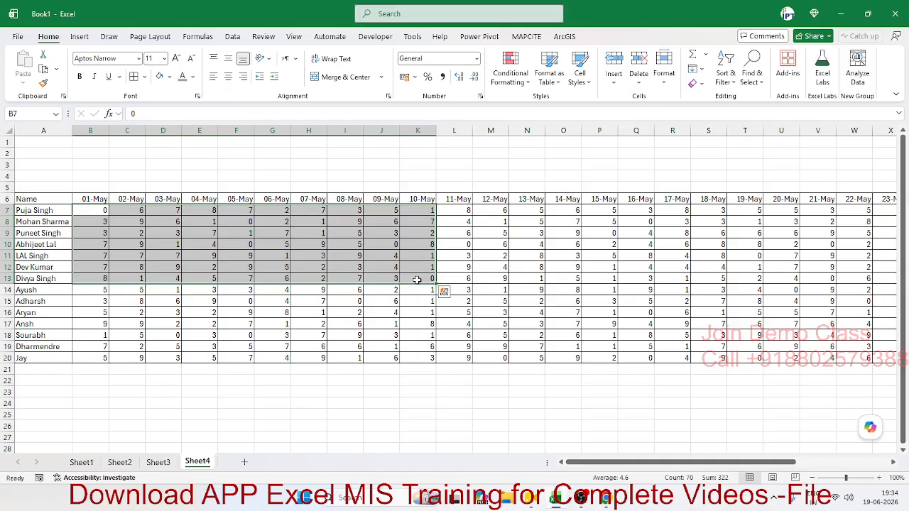
pyautogui.press('Right')
pyautogui.press('Left')
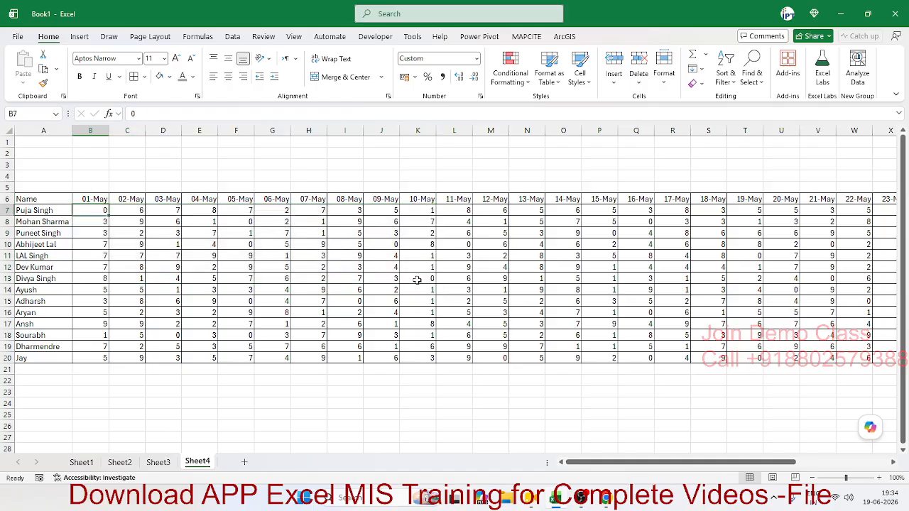
pyautogui.hotkey('ctrl', 'shift', 'Right')
pyautogui.hotkey('ctrl', 'shift', 'Down')
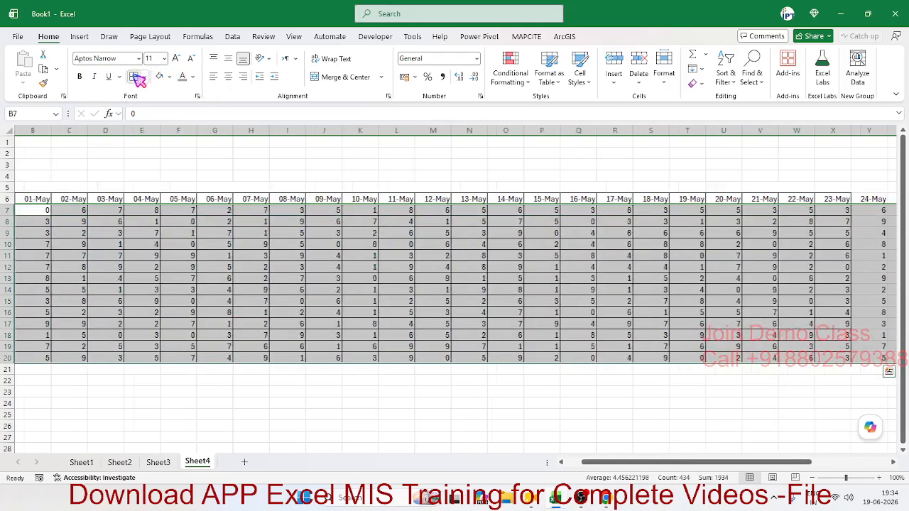
pyautogui.hscroll(-5, 263, 228)
# - Give B7:AF20 the custom number format "P";;"A" so non-zero values show P and zeros show A
pyautogui.rightClick(280, 253)
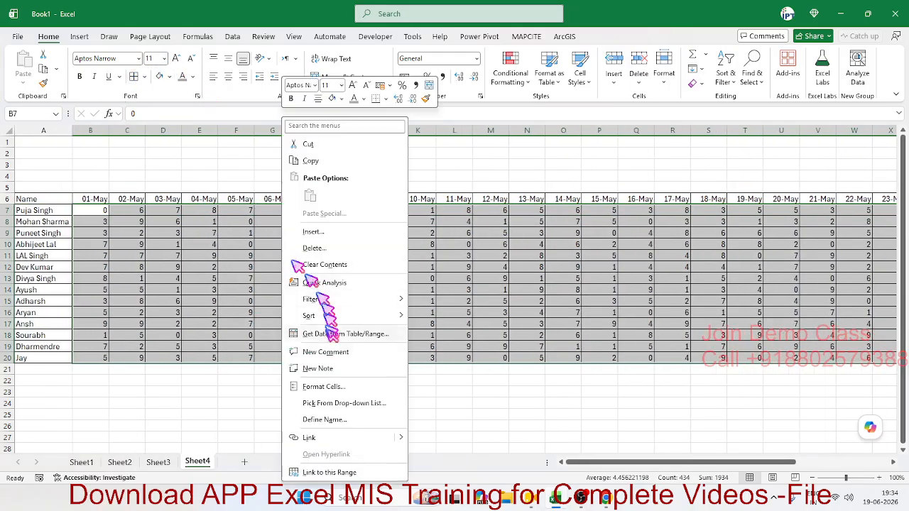
pyautogui.click(334, 387)
pyautogui.click(221, 334)
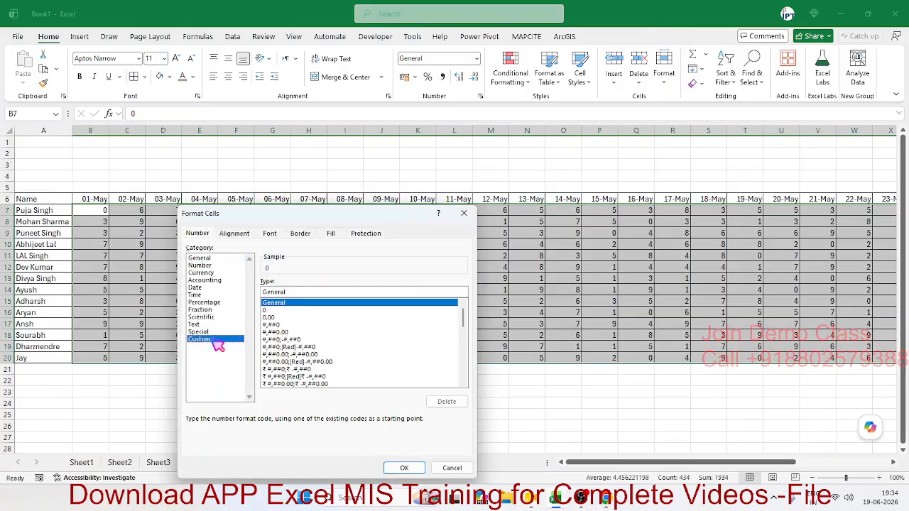
pyautogui.moveTo(311, 213); pyautogui.dragTo(487, 223)
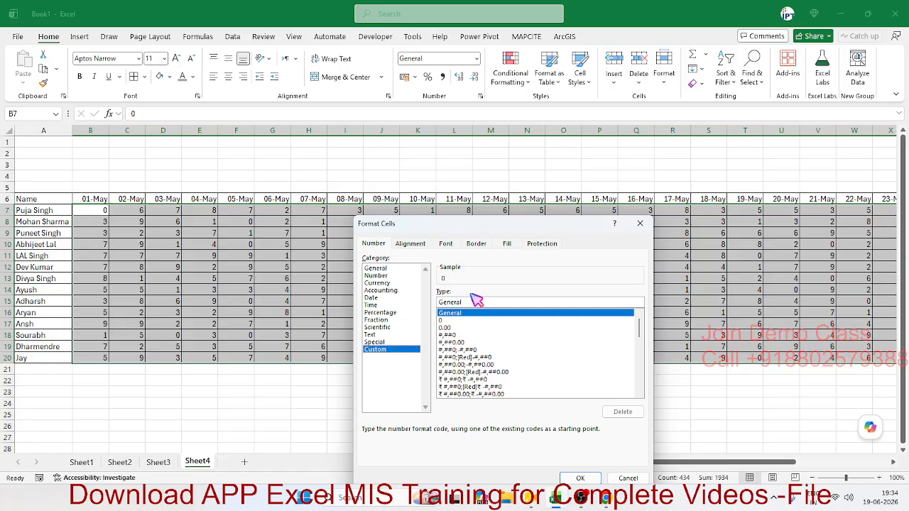
pyautogui.moveTo(469, 301); pyautogui.dragTo(417, 299)
pyautogui.write('"P')
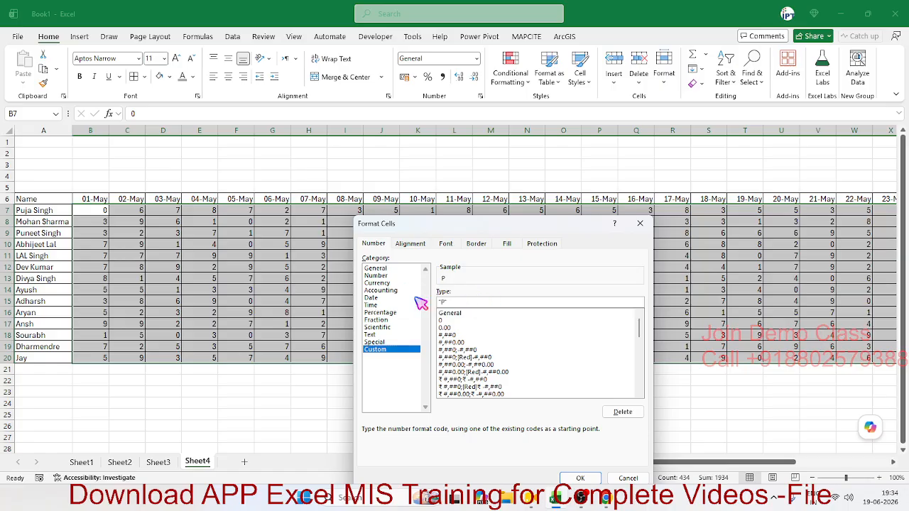
pyautogui.write('" 0')
pyautogui.press('BackSpace')
pyautogui.write('0')
pyautogui.press('BackSpace')
pyautogui.write(';;')
pyautogui.write('"A')
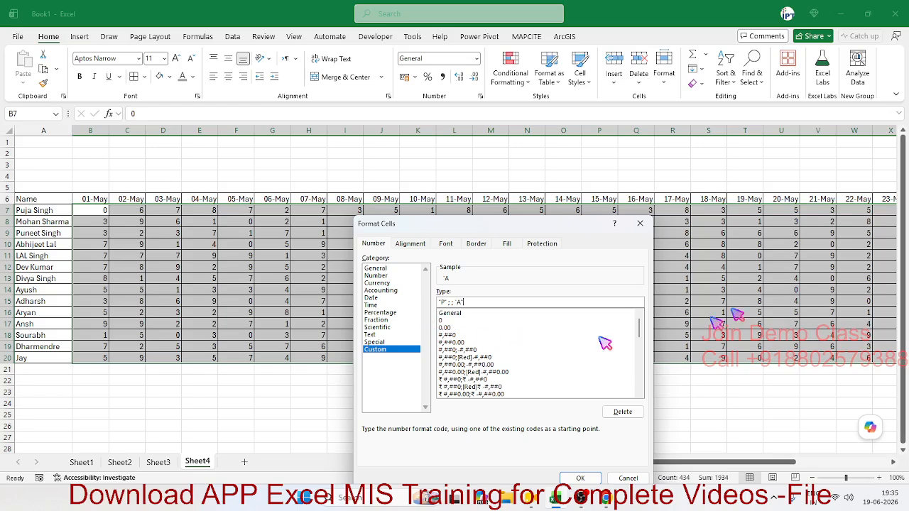
pyautogui.click(441, 303)
pyautogui.write('P')
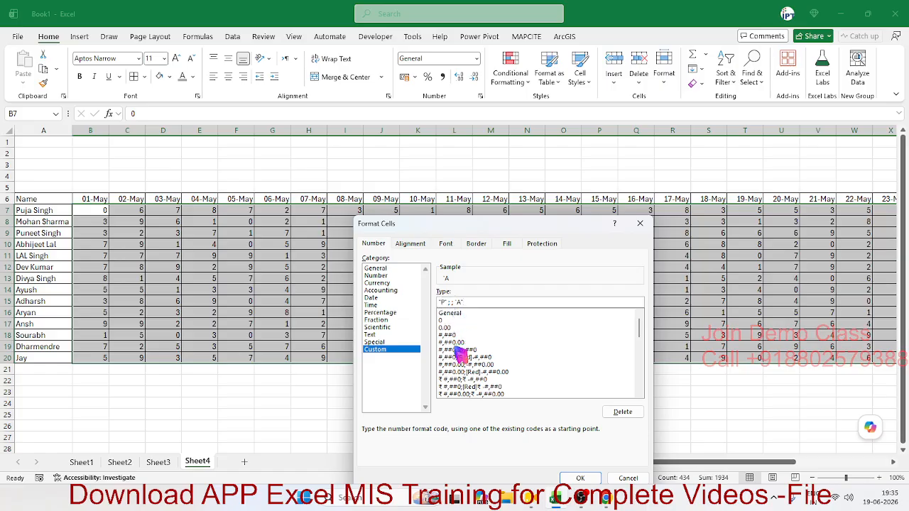
pyautogui.click(456, 313)
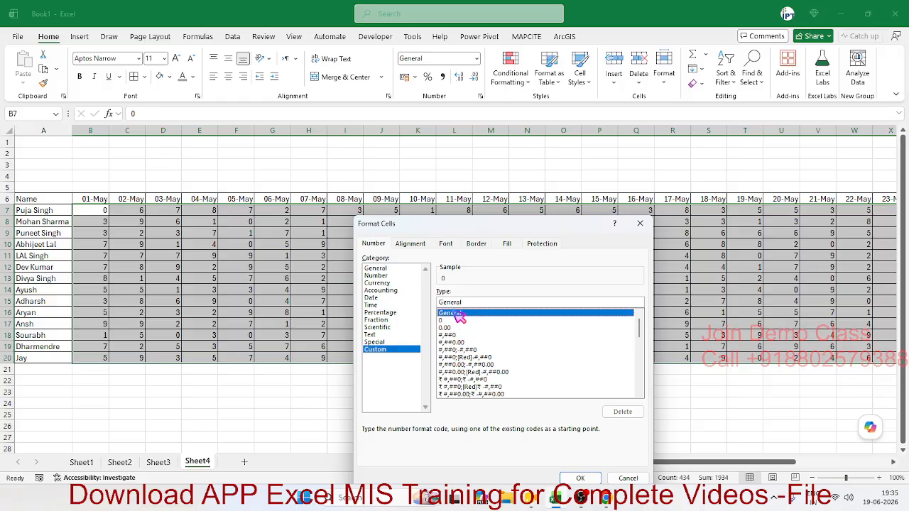
pyautogui.doubleClick(474, 302)
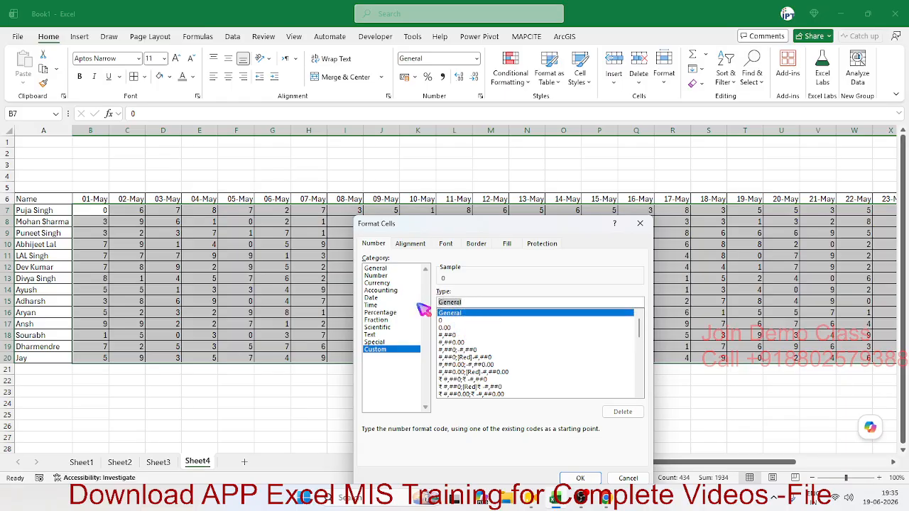
pyautogui.write('"P";;')
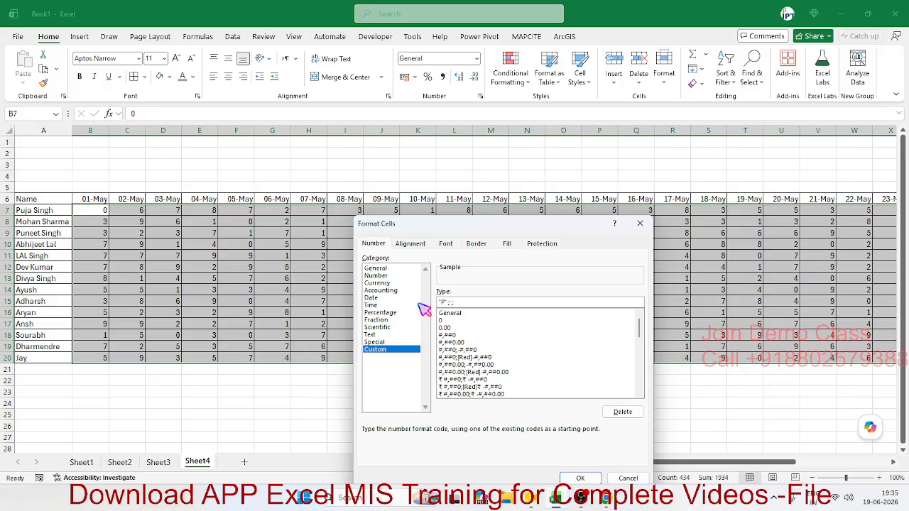
pyautogui.write('"A"')
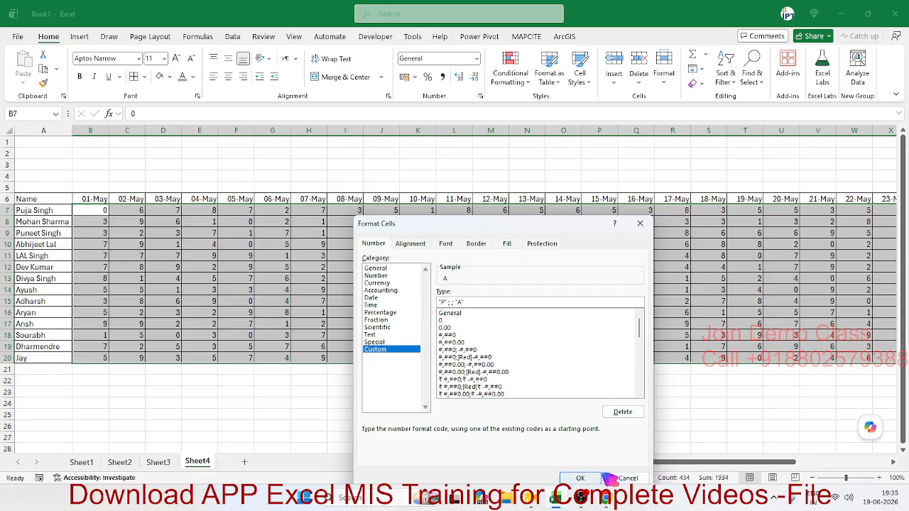
pyautogui.click(580, 478)
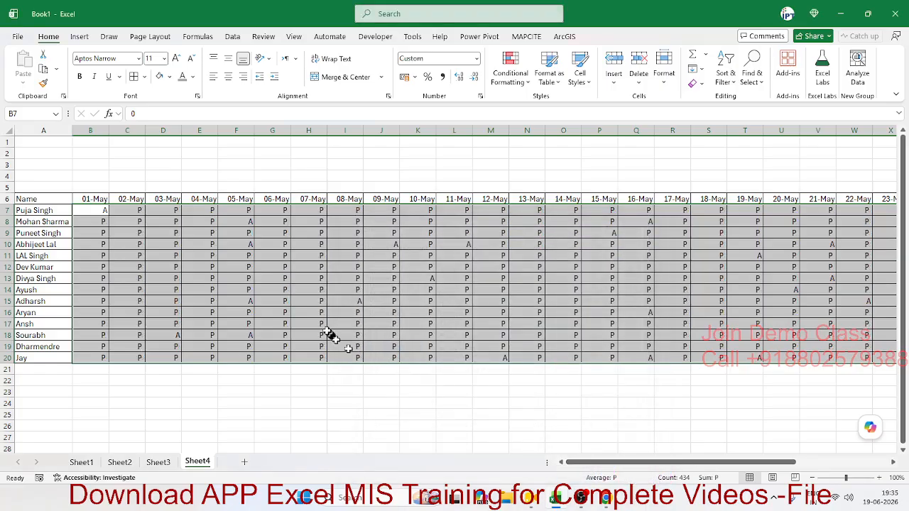
# - Centre the attendance marks, then edit cell B7 to replace its 0 with A
pyautogui.click(228, 77)
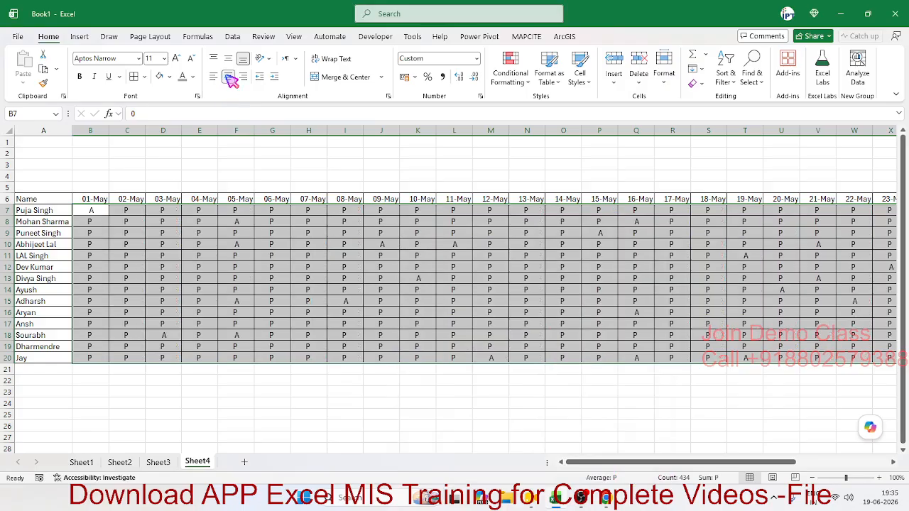
pyautogui.click(242, 222)
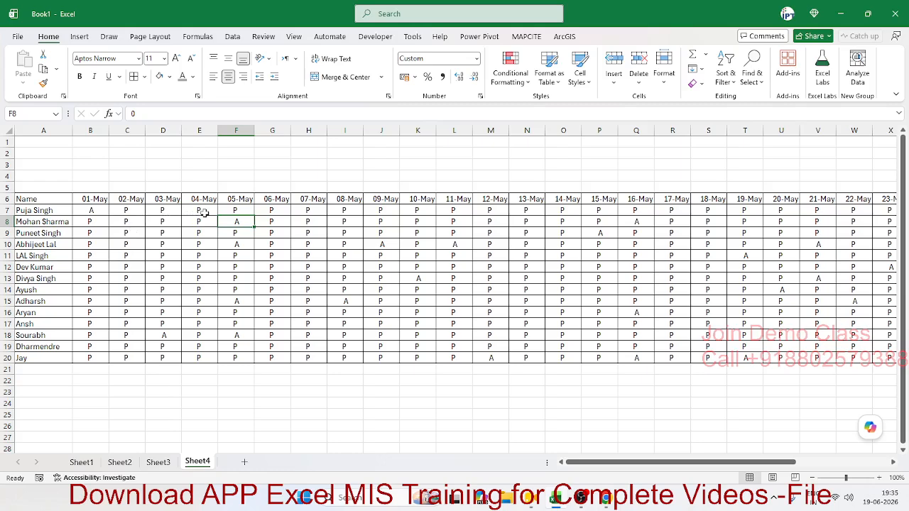
pyautogui.click(98, 211)
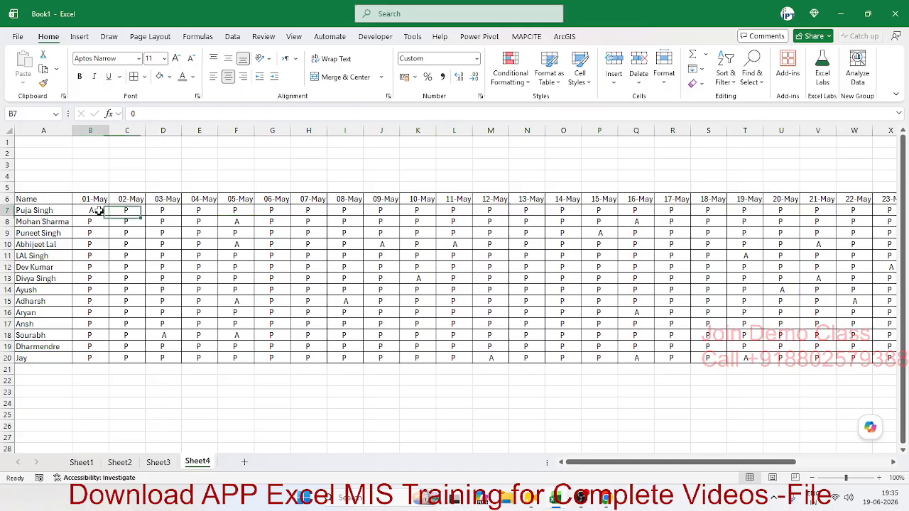
pyautogui.click(142, 115)
pyautogui.moveTo(141, 115); pyautogui.dragTo(101, 111)
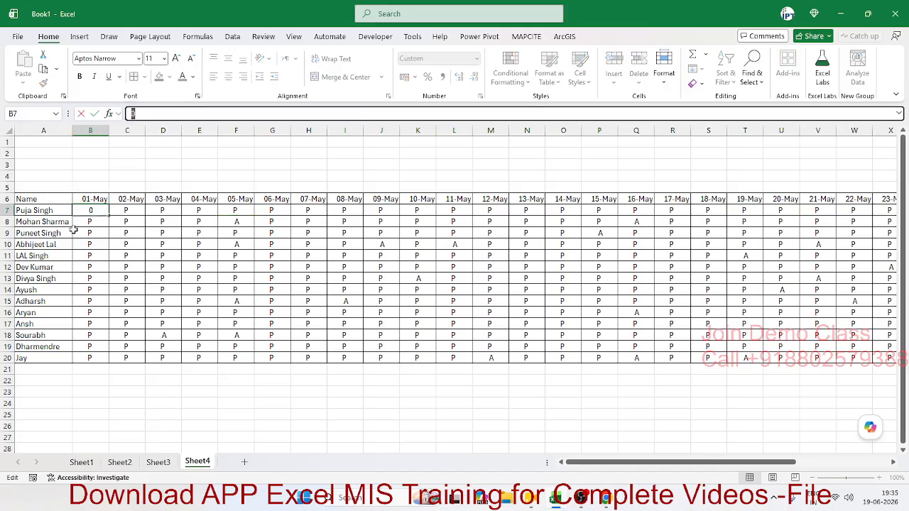
pyautogui.write('A')
pyautogui.press('Return')
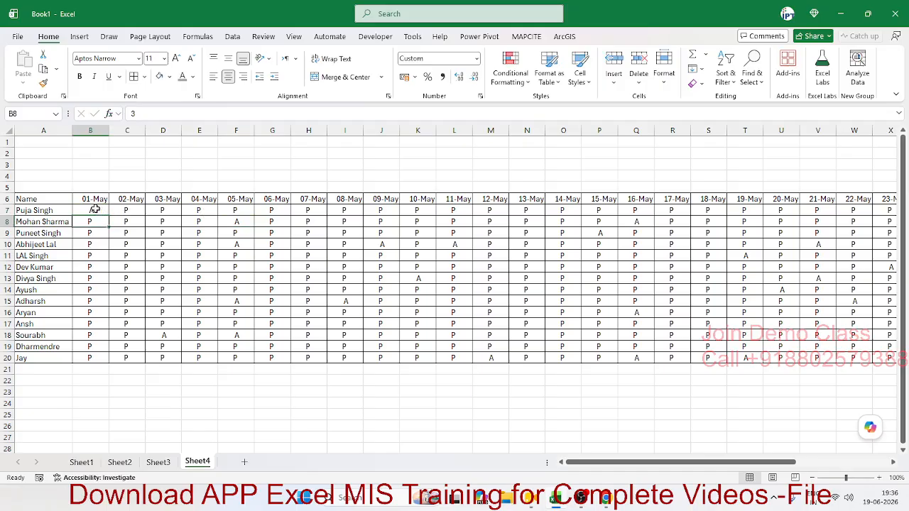
# - Check the underlying values of cells B7 and B8, confirming B8 shows as P
pyautogui.click(96, 210)
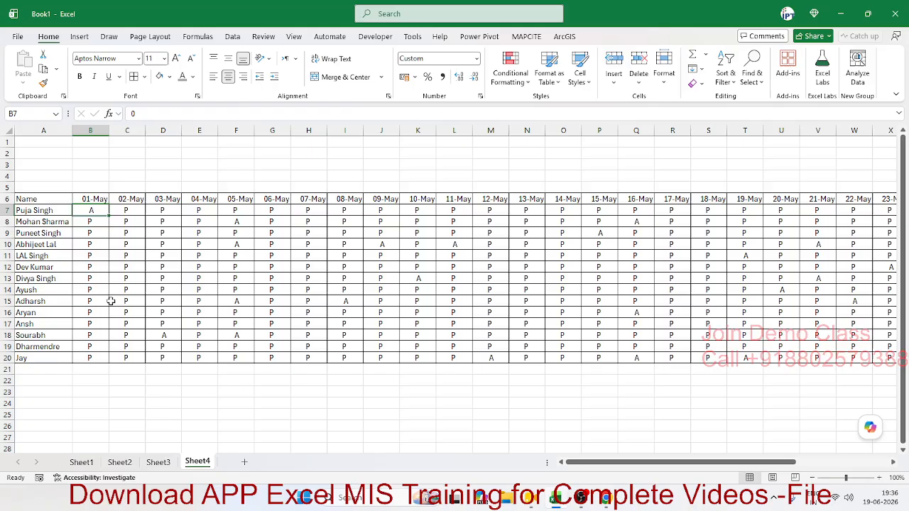
pyautogui.click(99, 244)
pyautogui.click(97, 221)
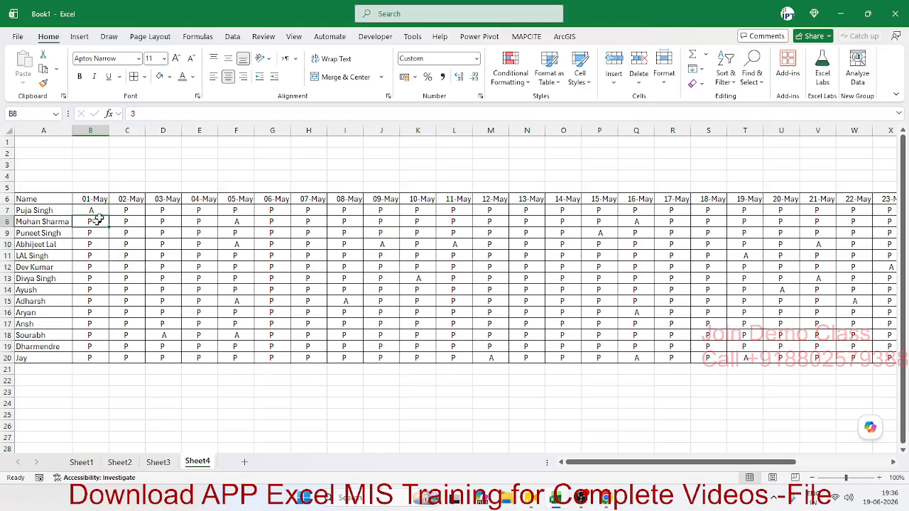
pyautogui.click(145, 114)
pyautogui.press('Return')
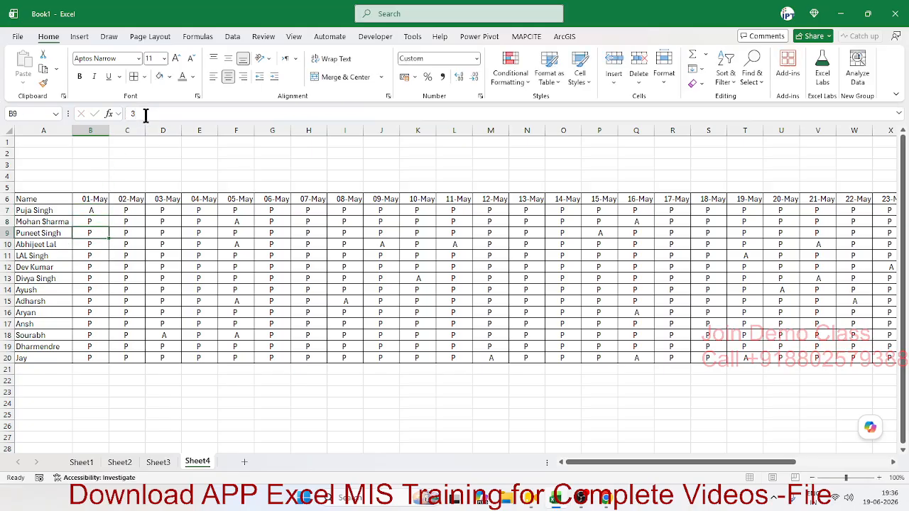
pyautogui.click(98, 211)
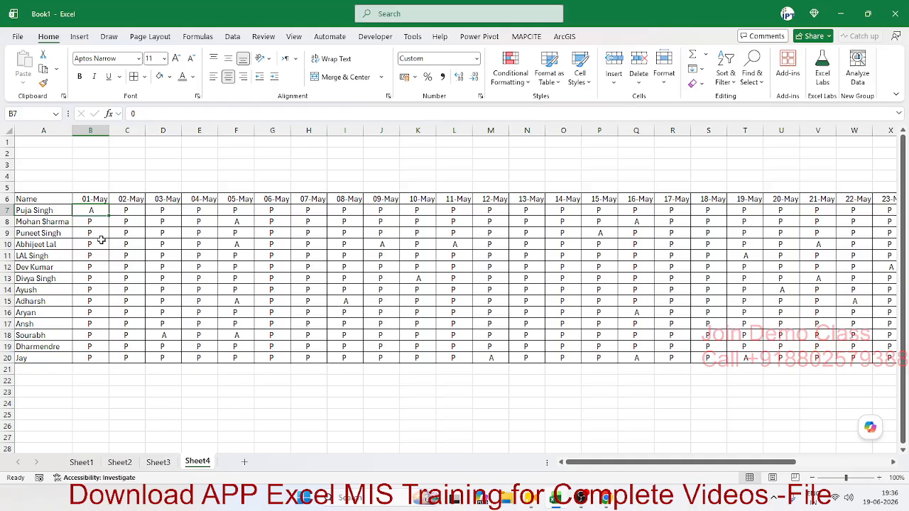
# - Inspect a few more attendance cells, then reselect the whole grid B7:AF20
pyautogui.click(142, 268)
pyautogui.click(210, 268)
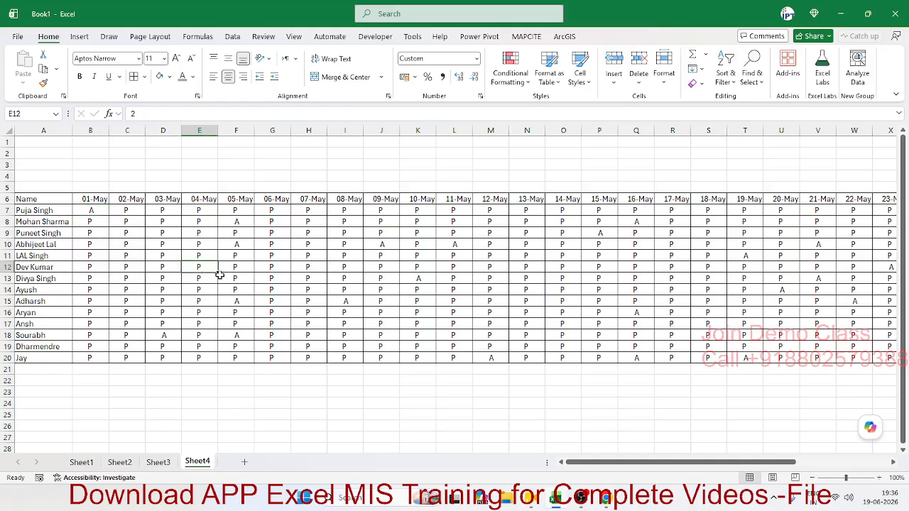
pyautogui.click(258, 286)
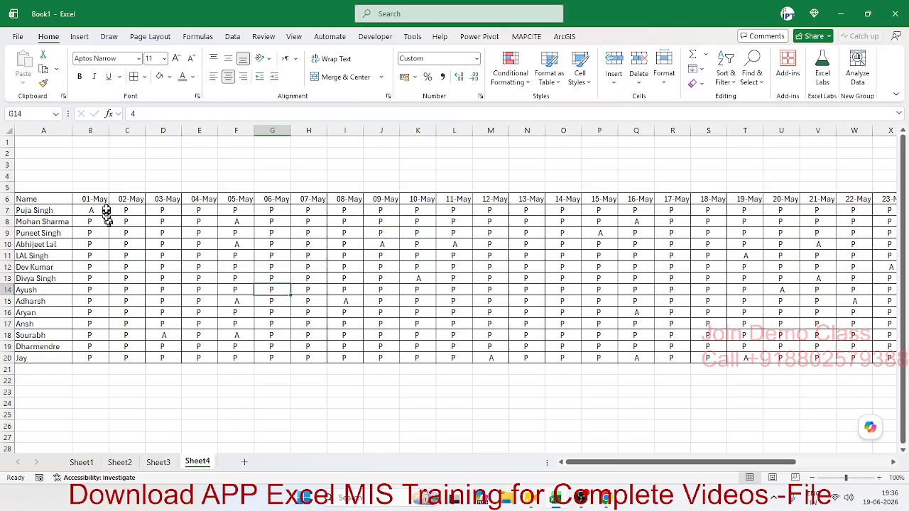
pyautogui.moveTo(107, 211); pyautogui.dragTo(814, 357)
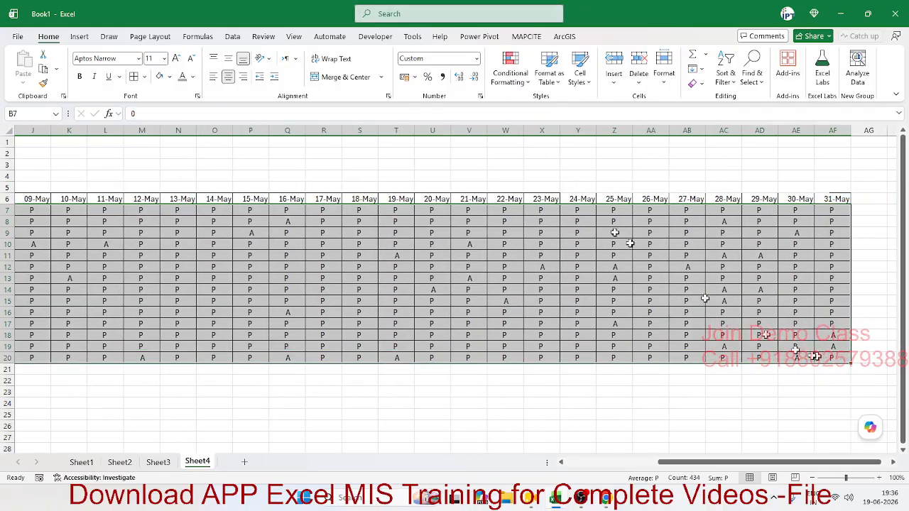
# - Change the custom number format to "P";;[RED]"A" so absences display in red
pyautogui.click(480, 96)
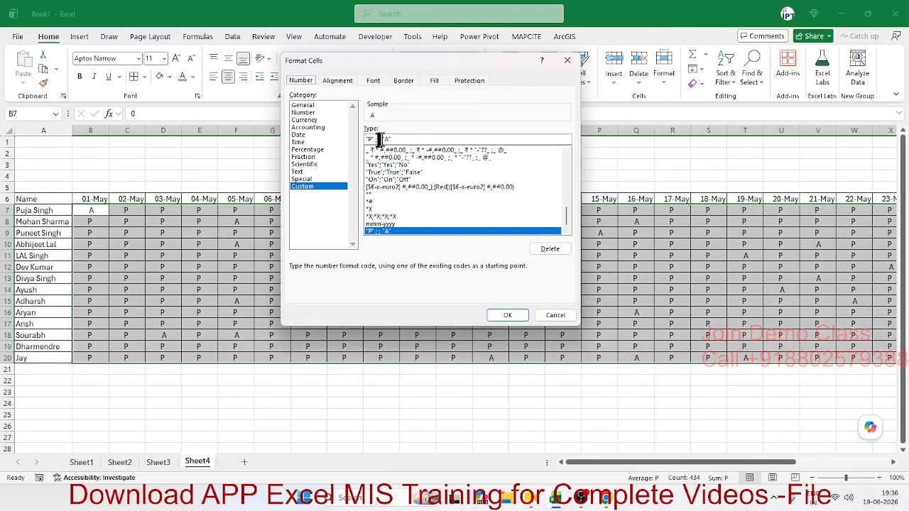
pyautogui.write('[RED')
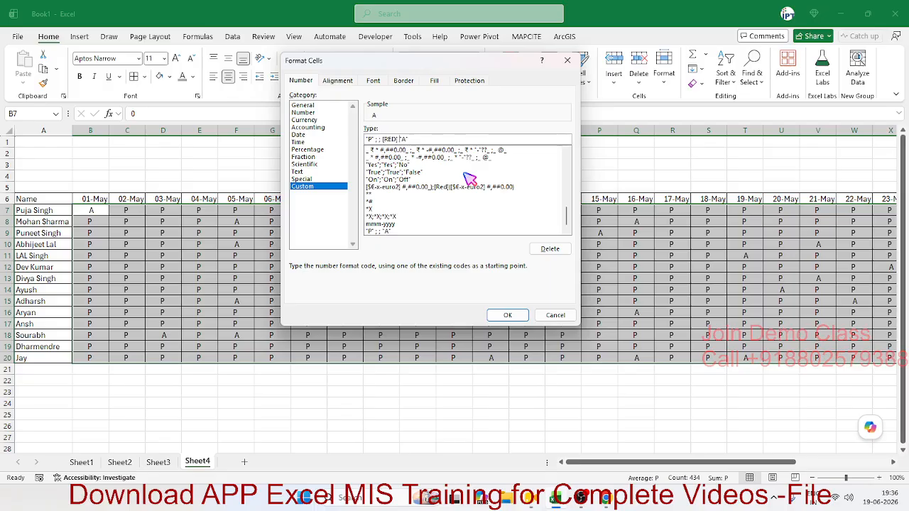
pyautogui.click(509, 317)
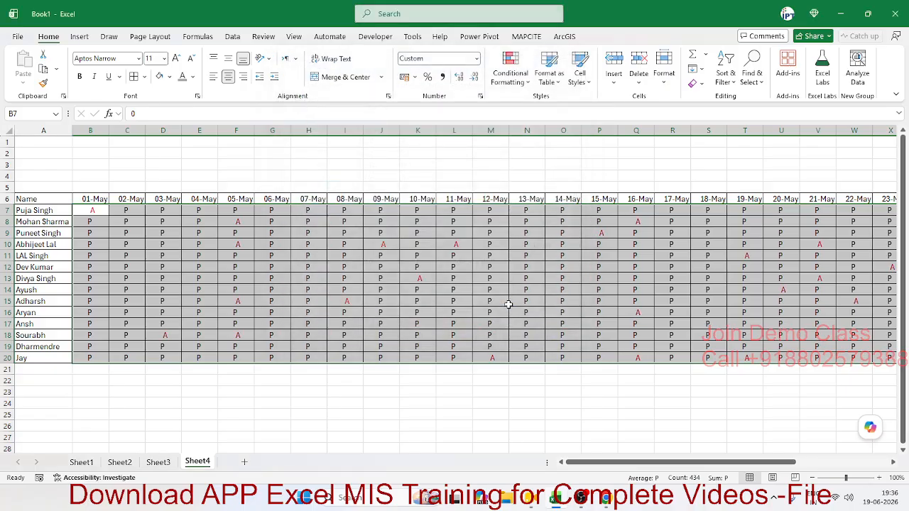